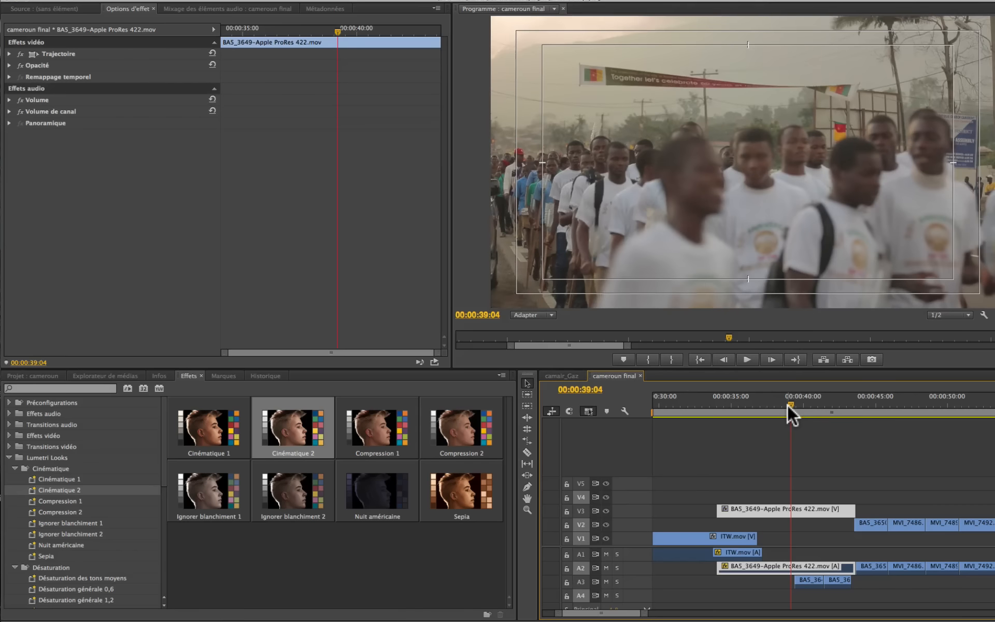
# - Try the Compression 2 Lumetri look on the BAS_3649 video clip, preview it from an earlier frame, and undo it
pyautogui.moveTo(467, 438); pyautogui.dragTo(777, 513)
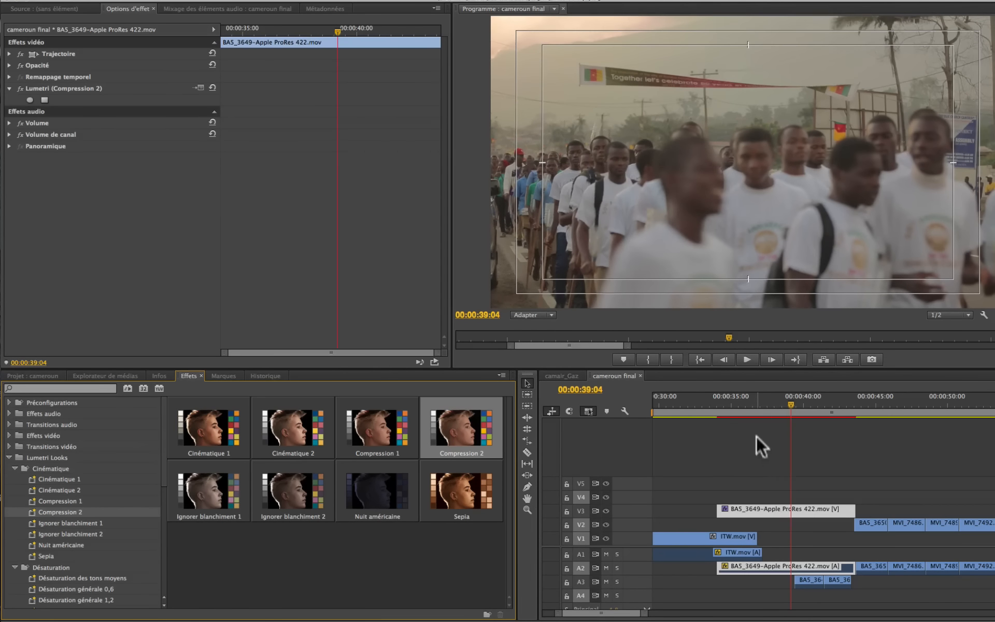
pyautogui.moveTo(758, 403); pyautogui.dragTo(741, 403)
pyautogui.press('space')
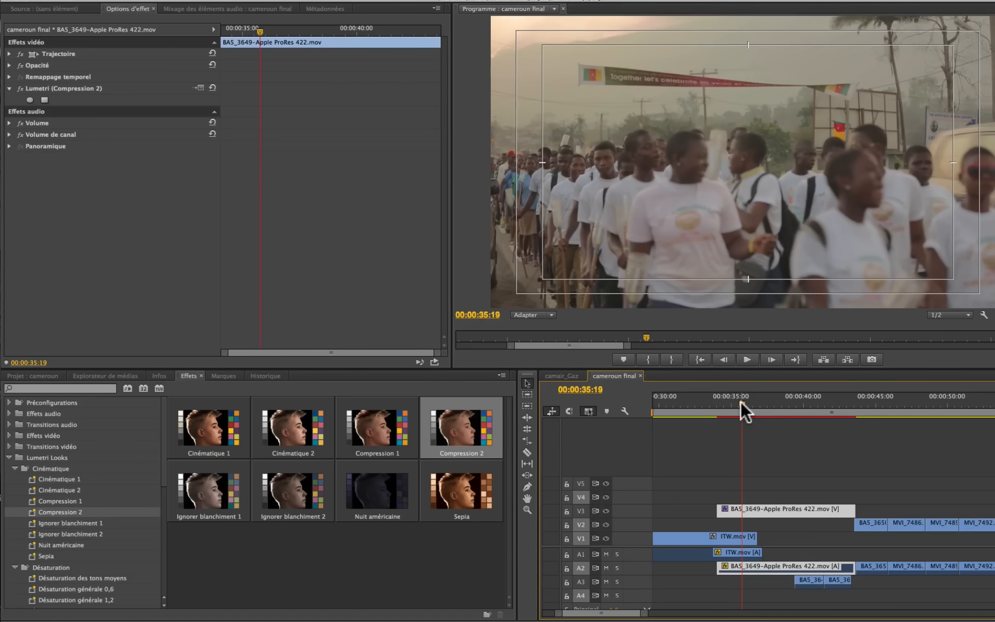
pyautogui.hotkey('ctrl', 'z')
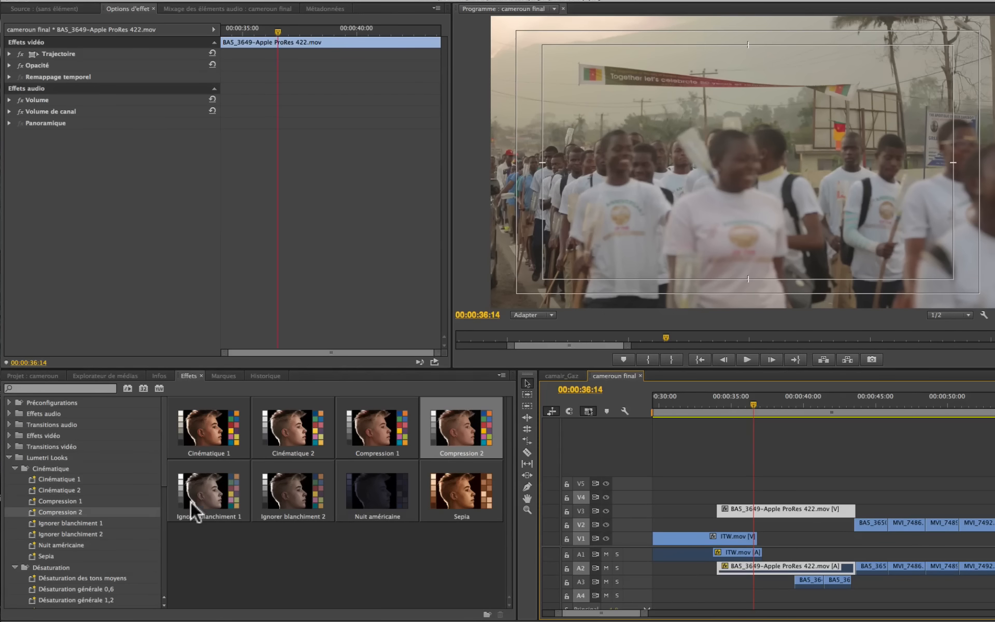
# - Try the Ignorer blanchiment 1 look on the BAS_3649 clip, play it from near the clip's start, and undo it
pyautogui.moveTo(195, 511); pyautogui.dragTo(752, 510)
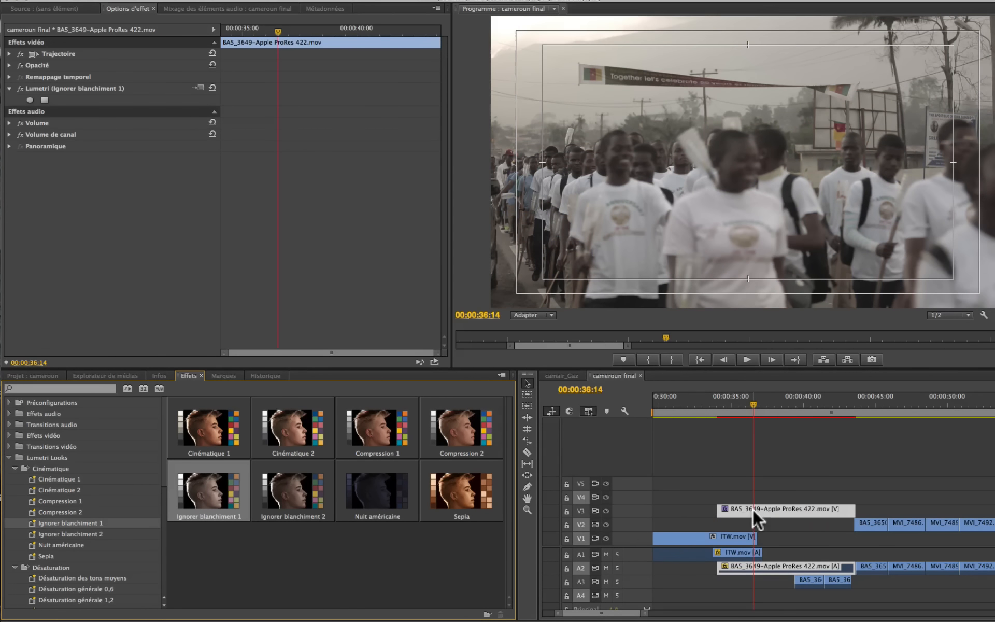
pyautogui.click(723, 406)
pyautogui.press('space')
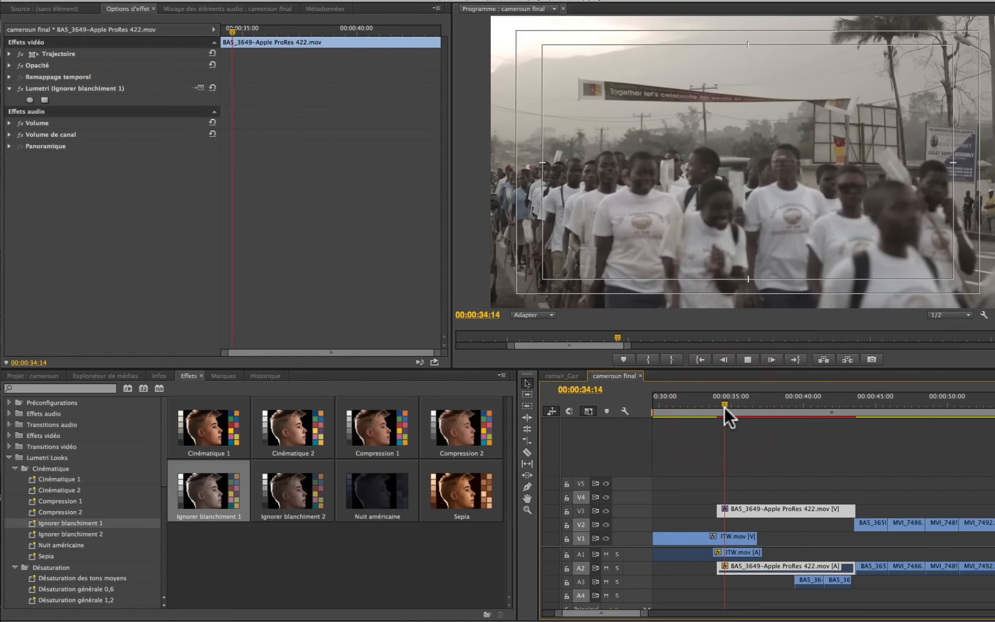
pyautogui.press('space')
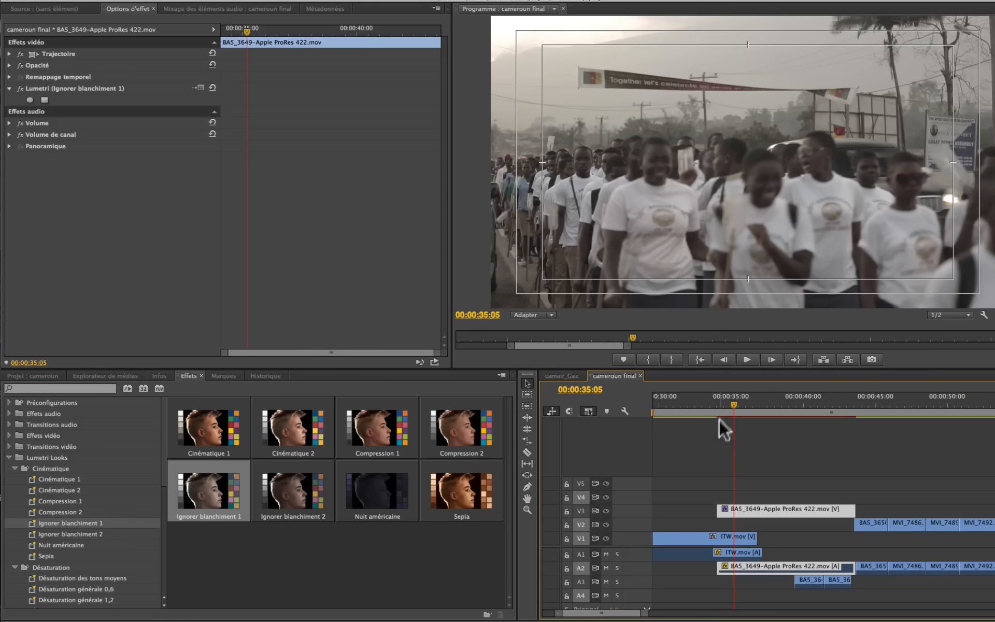
pyautogui.hotkey('ctrl', 'z')
# - Try the Nuit américaine look on the BAS_3649 clip, preview it in playback, and undo it
pyautogui.click(371, 497)
pyautogui.moveTo(372, 496); pyautogui.dragTo(761, 507)
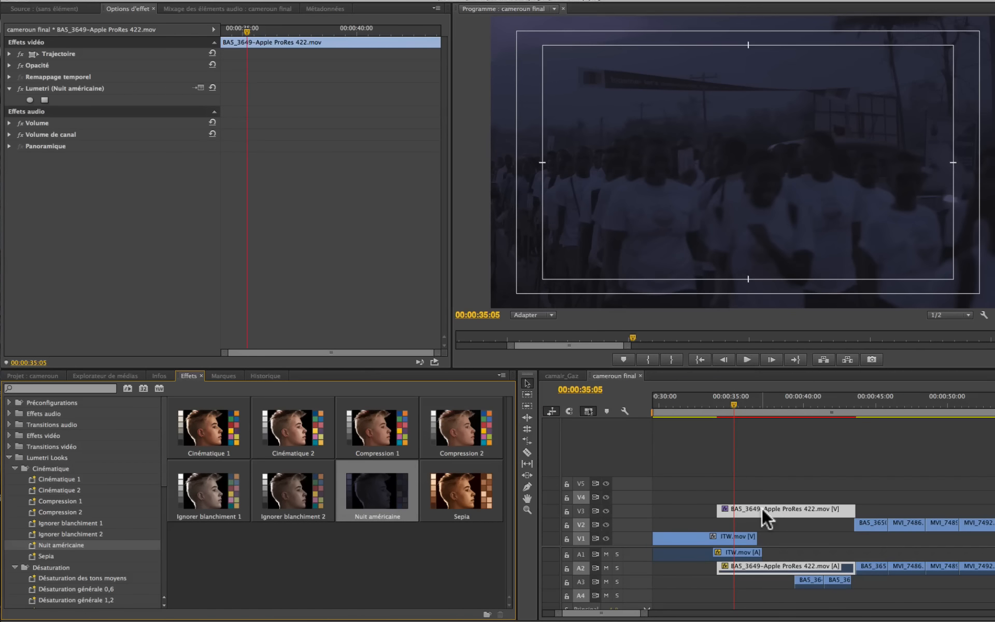
pyautogui.press('space')
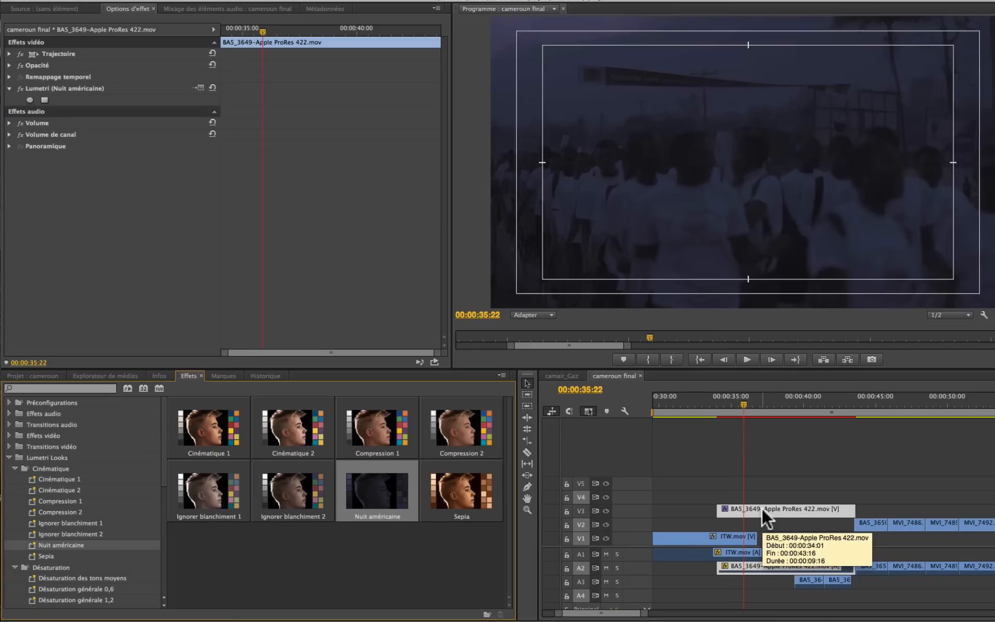
pyautogui.hotkey('ctrl', 'z')
# - Try the Sepia look and the Compression 2 look in turn on the BAS_3649 clip, undoing each one
pyautogui.moveTo(464, 500); pyautogui.dragTo(724, 508)
pyautogui.hotkey('ctrl', 'z')
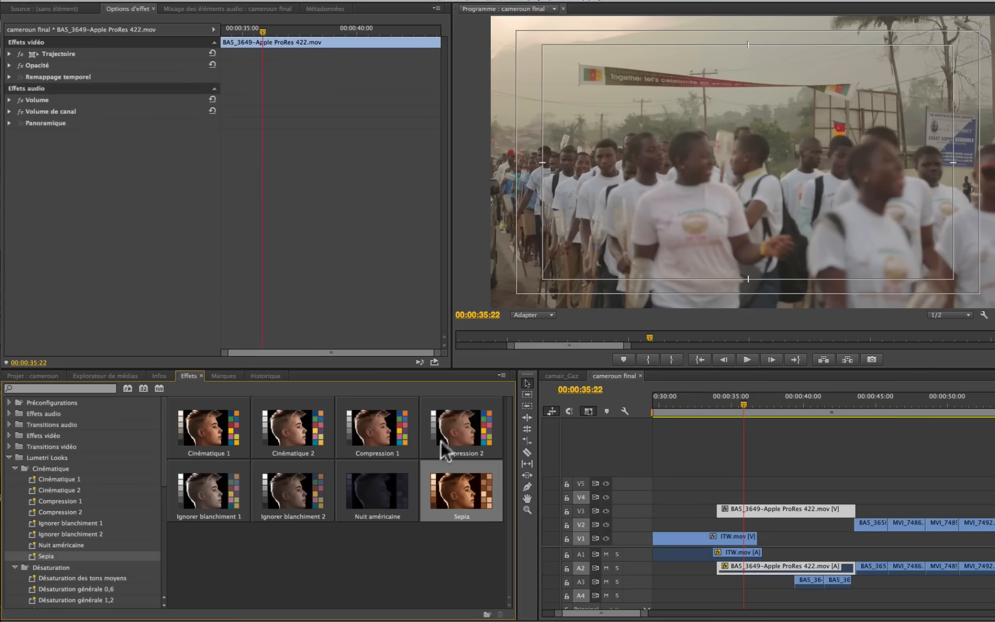
pyautogui.moveTo(456, 429); pyautogui.dragTo(744, 512)
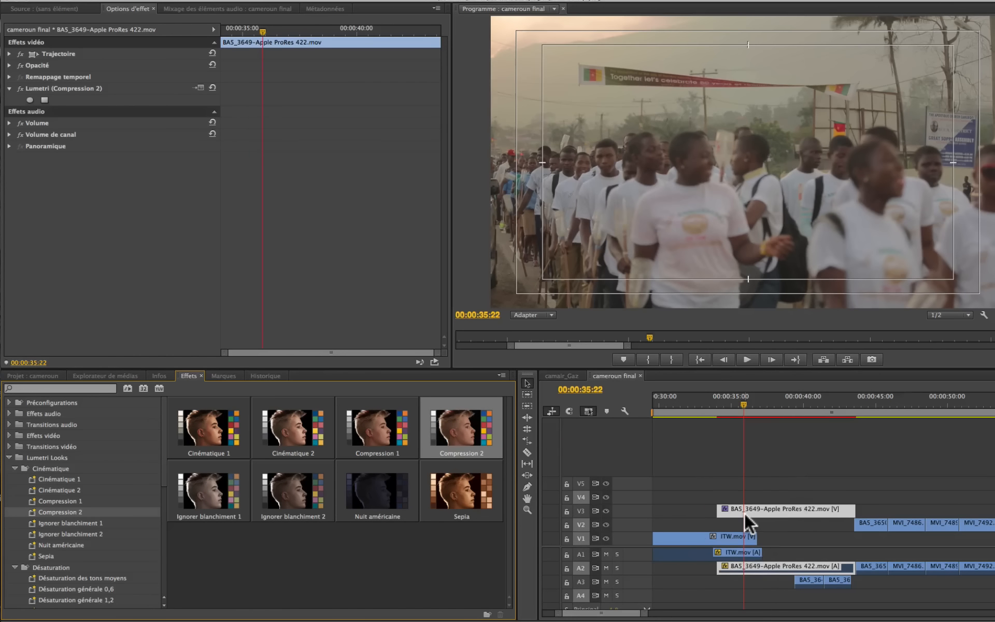
pyautogui.hotkey('ctrl', 'z')
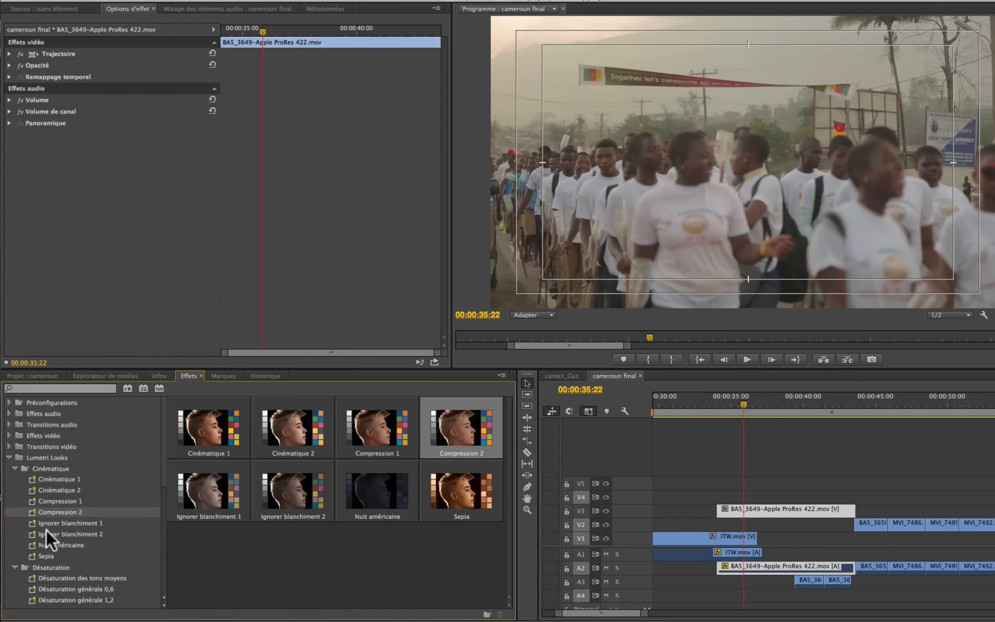
# - Try the Désaturation des tons moyens and Désaturation générale 1,2 looks on the BAS_3649 clip, undoing each one
pyautogui.click(14, 467)
pyautogui.click(45, 490)
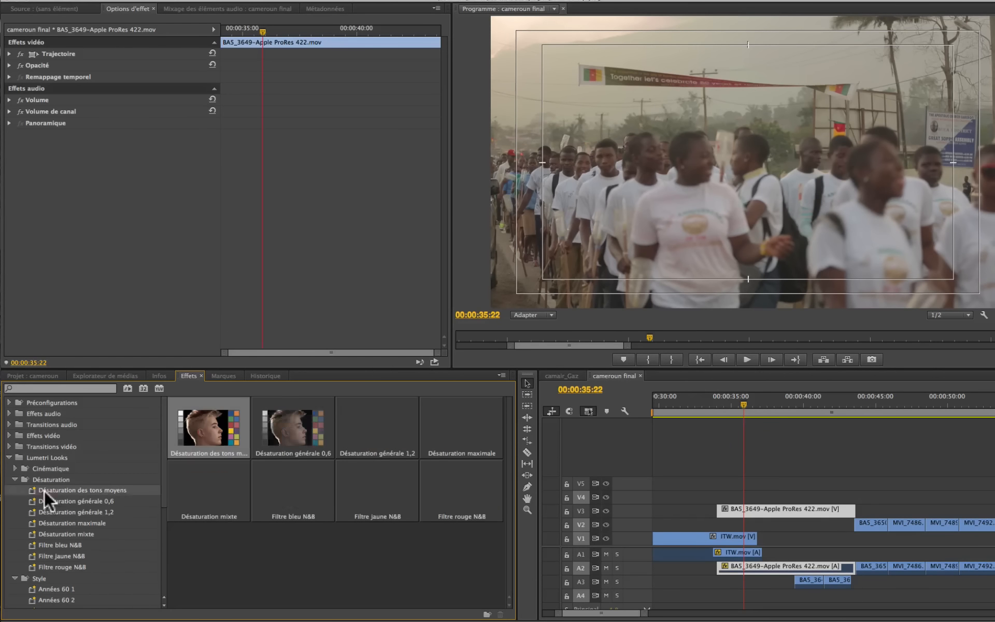
pyautogui.moveTo(213, 429); pyautogui.dragTo(778, 513)
pyautogui.hotkey('ctrl', 'z')
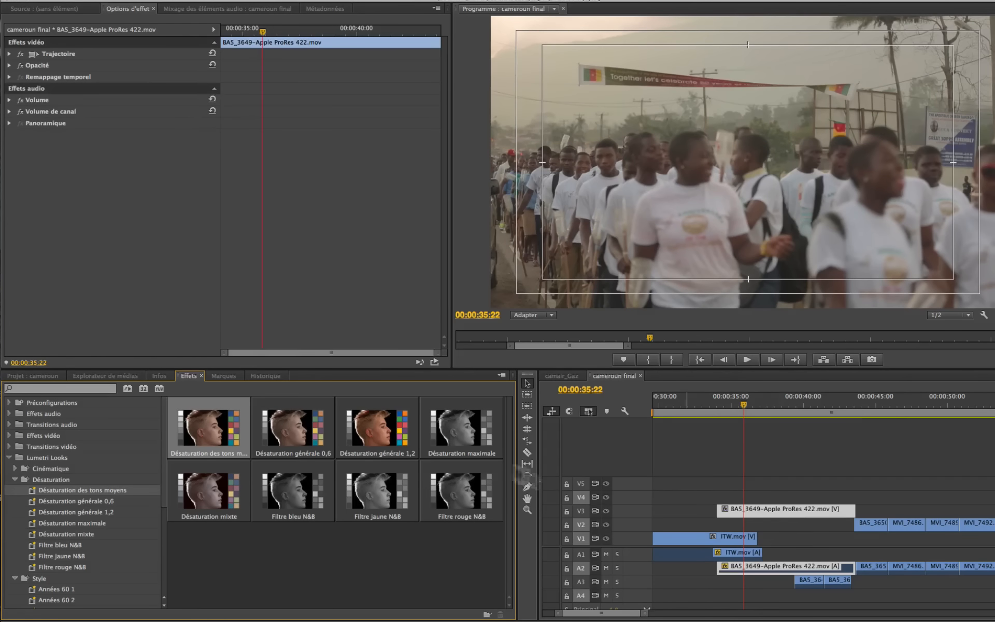
pyautogui.moveTo(383, 442); pyautogui.dragTo(748, 517)
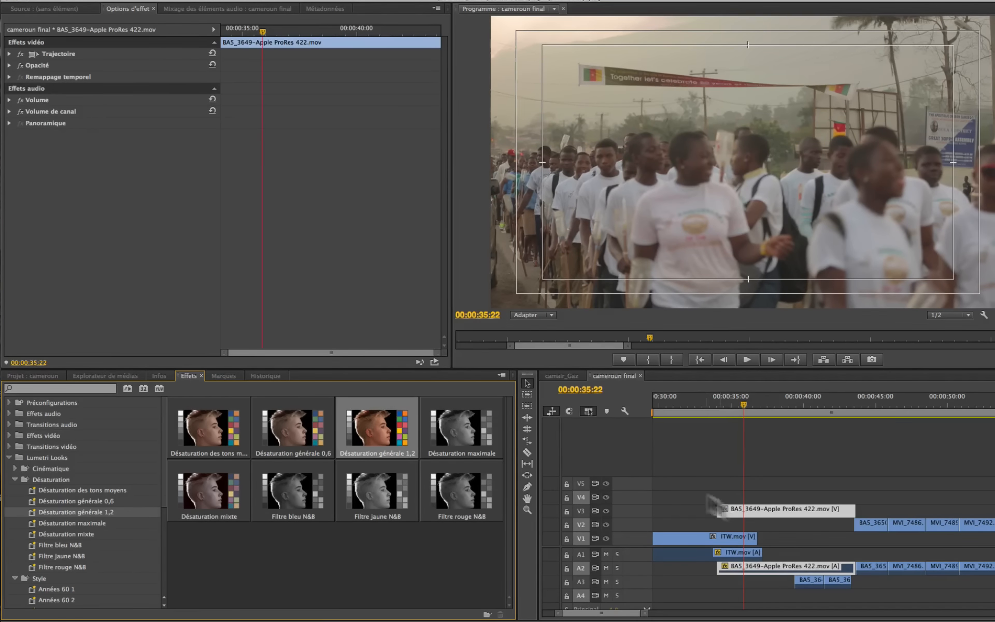
pyautogui.click(41, 533)
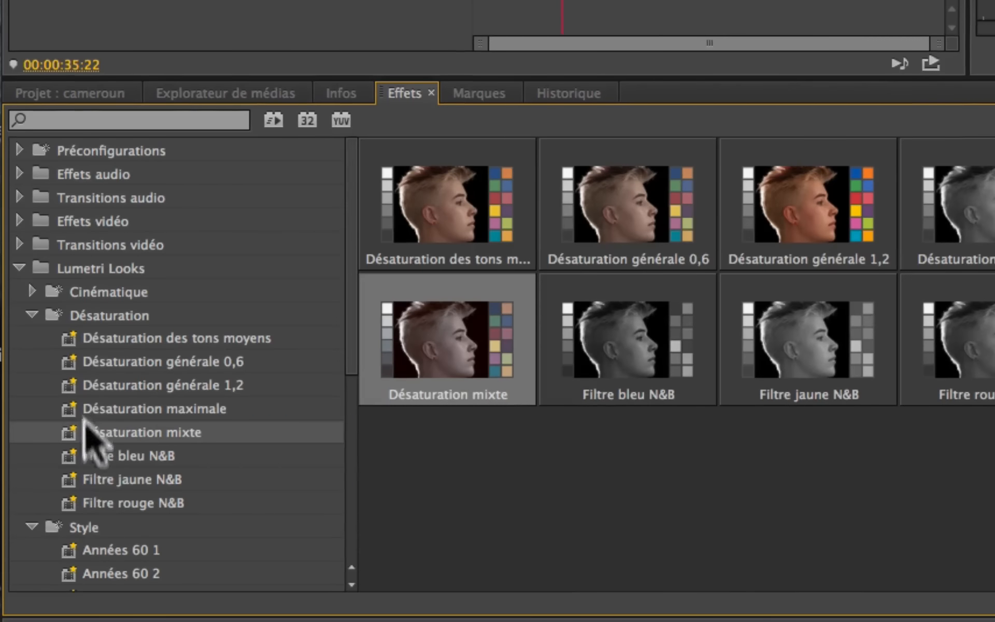
# - Try the Années 60 1 and Années 60 2 style looks on the BAS_3649 clip, undoing each one
pyautogui.click(32, 314)
pyautogui.moveTo(82, 361); pyautogui.dragTo(770, 511)
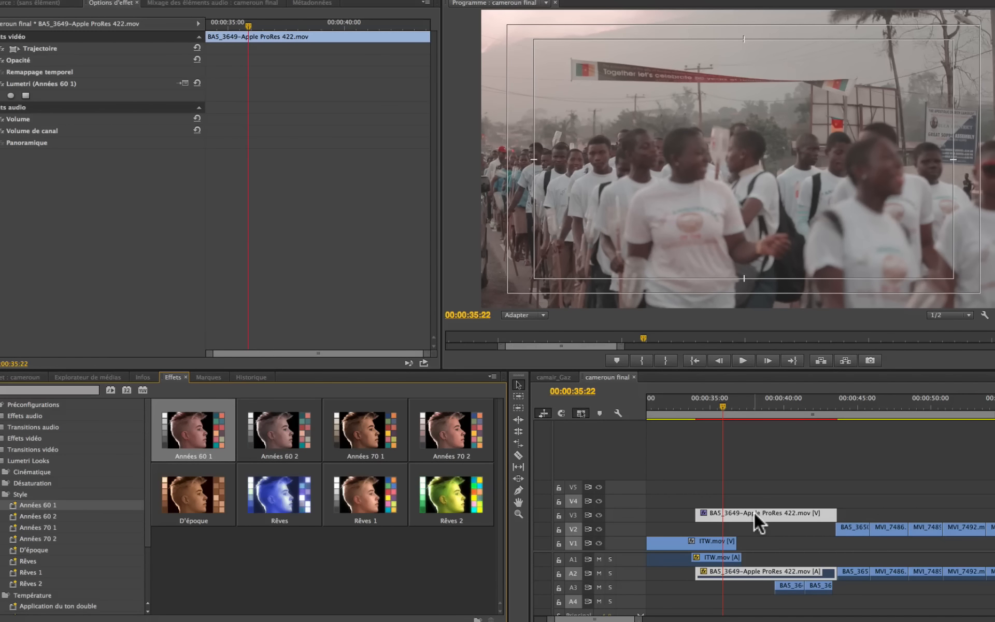
pyautogui.hotkey('ctrl', 'z')
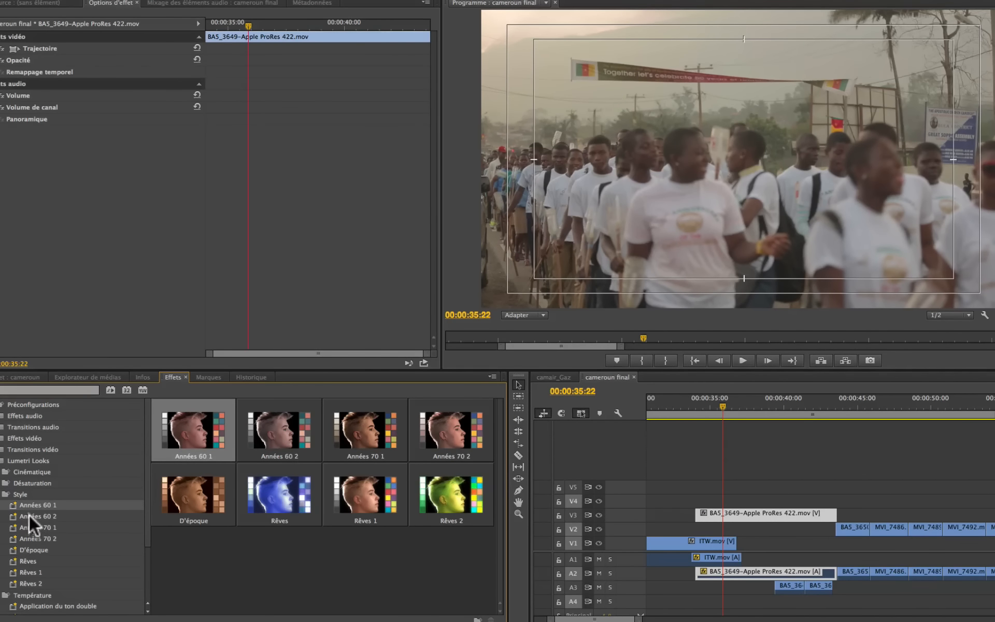
pyautogui.moveTo(14, 516); pyautogui.dragTo(732, 516)
pyautogui.scroll(2, 732, 516)
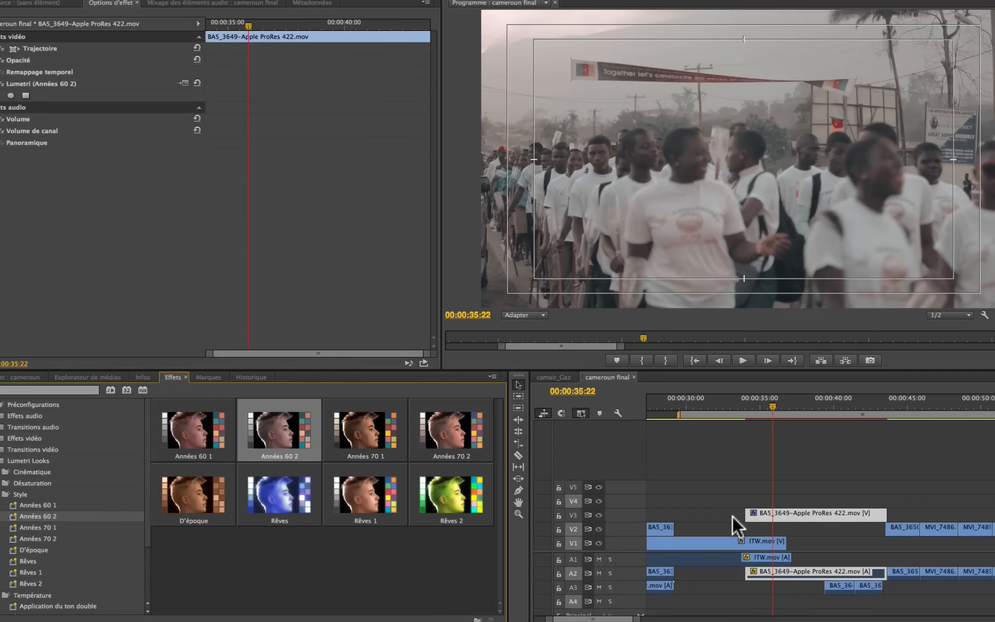
pyautogui.hotkey('ctrl', 'z')
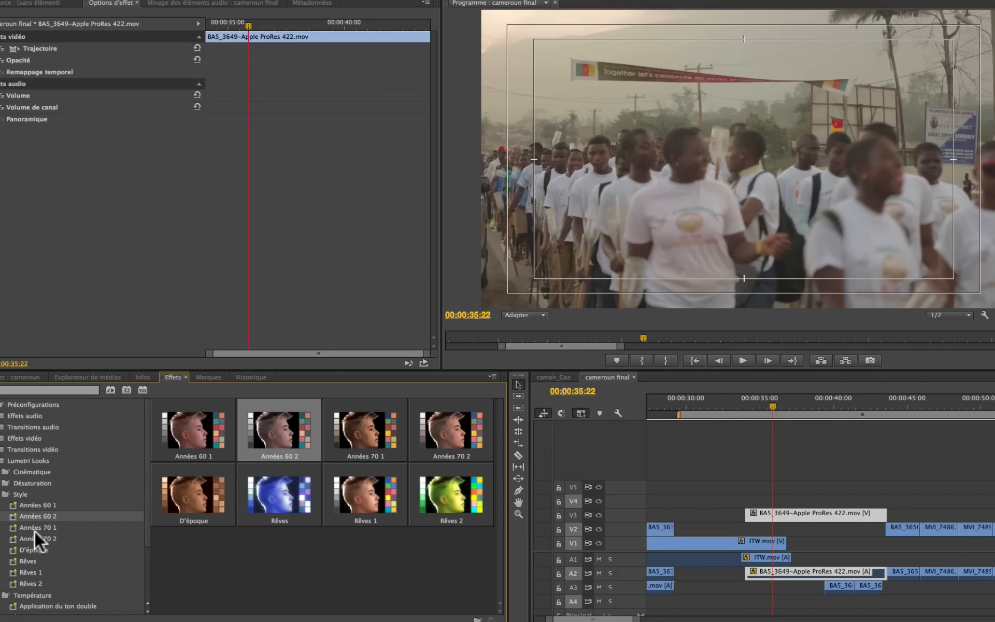
# - Try the Années 70 1 and Années 70 2 style looks on the BAS_3649 clip, undoing each one
pyautogui.moveTo(38, 527); pyautogui.dragTo(781, 511)
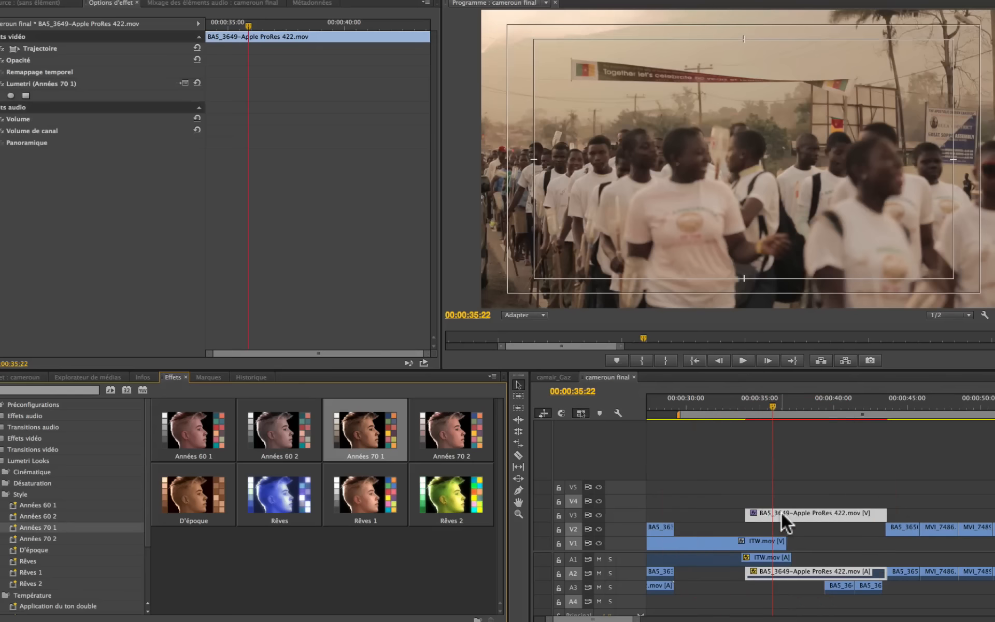
pyautogui.hotkey('ctrl', 'z')
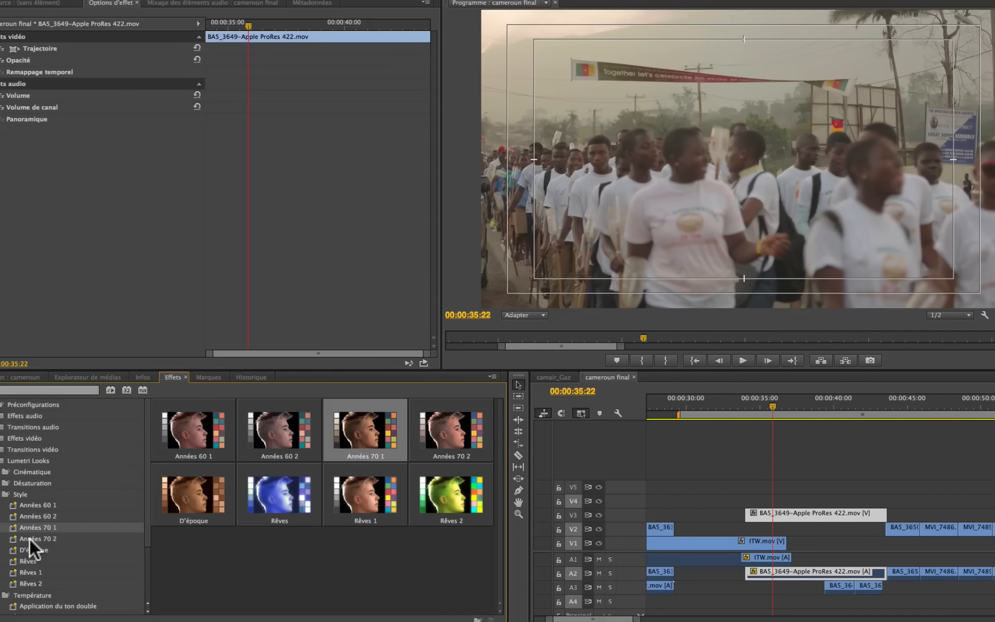
pyautogui.moveTo(35, 538); pyautogui.dragTo(778, 514)
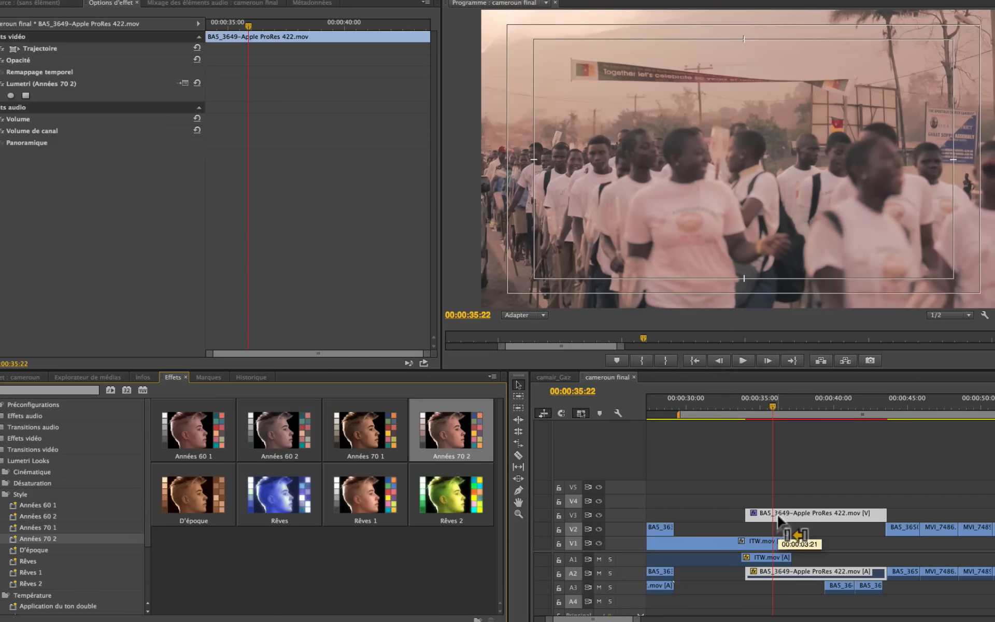
pyautogui.hotkey('ctrl', 'z')
# - Try the D'époque and Rêves style looks on the BAS_3649 clip, undoing each one
pyautogui.moveTo(19, 550); pyautogui.dragTo(803, 510)
pyautogui.hotkey('ctrl', 'z')
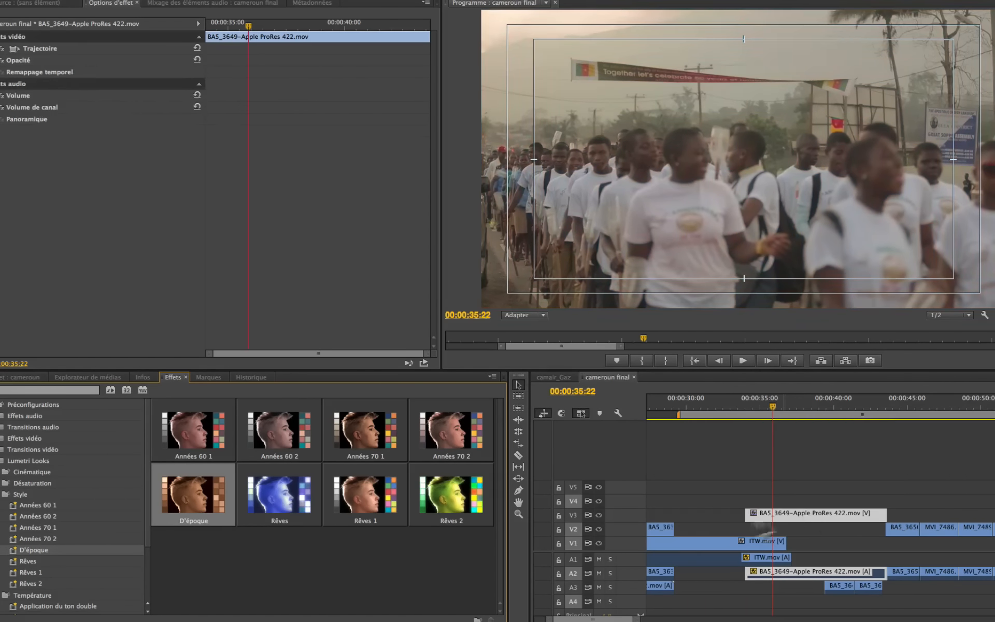
pyautogui.moveTo(18, 561); pyautogui.dragTo(799, 517)
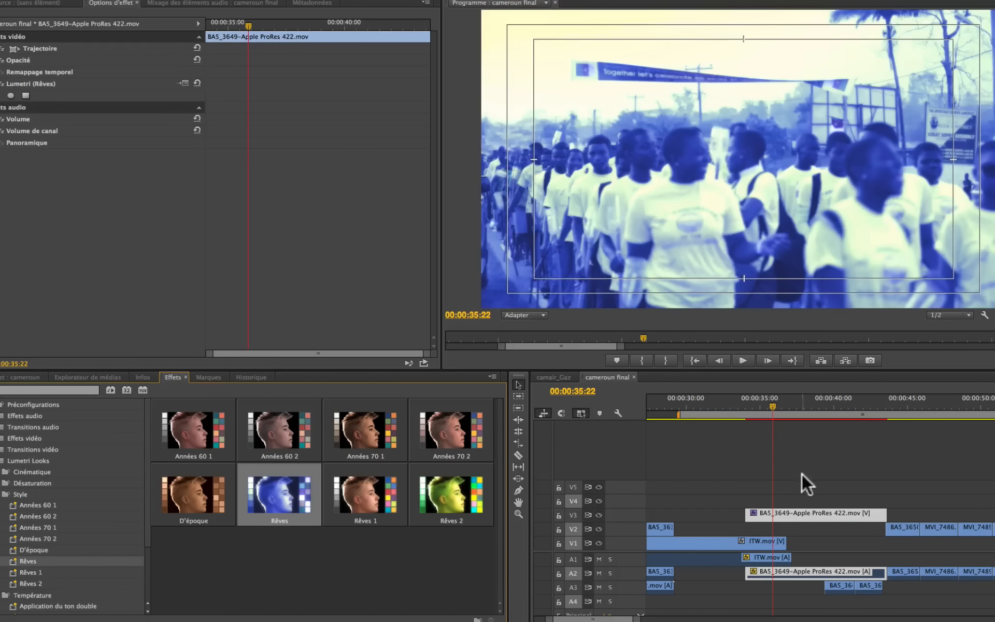
pyautogui.hotkey('ctrl', 'z')
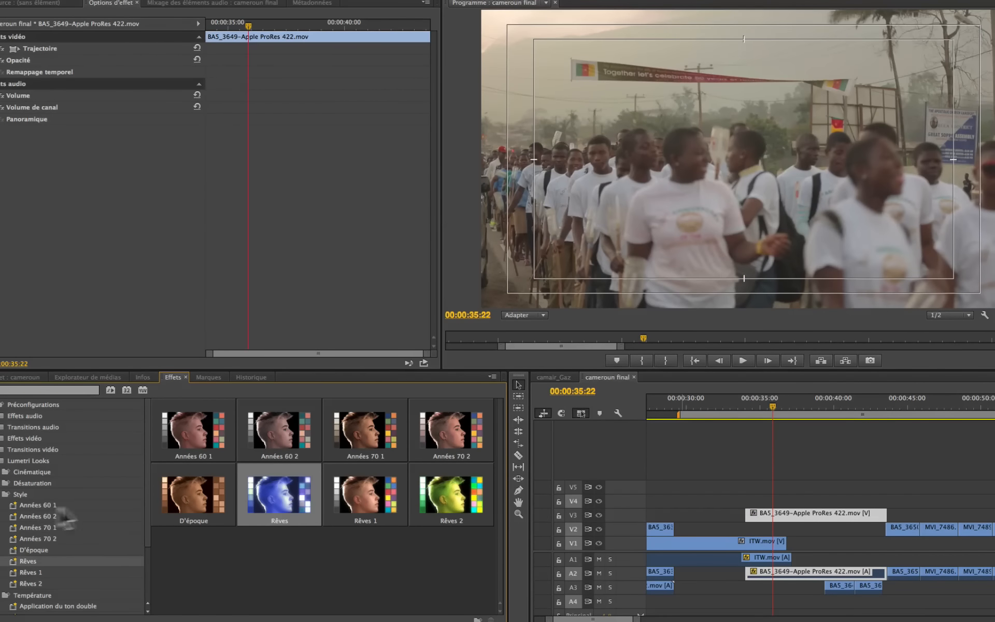
# - Try the Rêves 1 look on the BAS_3649 clip, preview it in playback, and undo it
pyautogui.moveTo(21, 572); pyautogui.dragTo(778, 511)
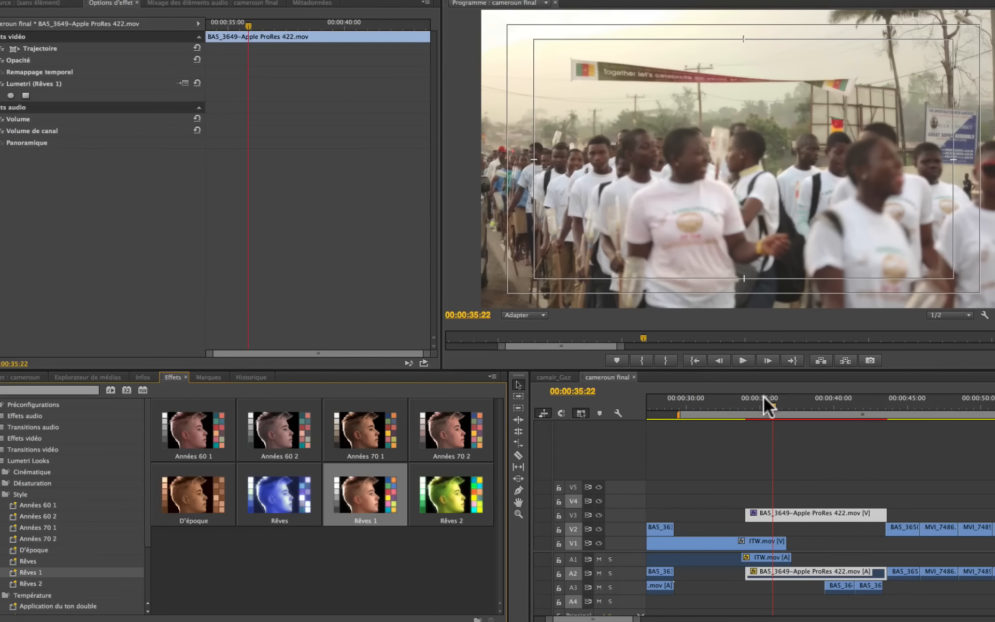
pyautogui.press('space')
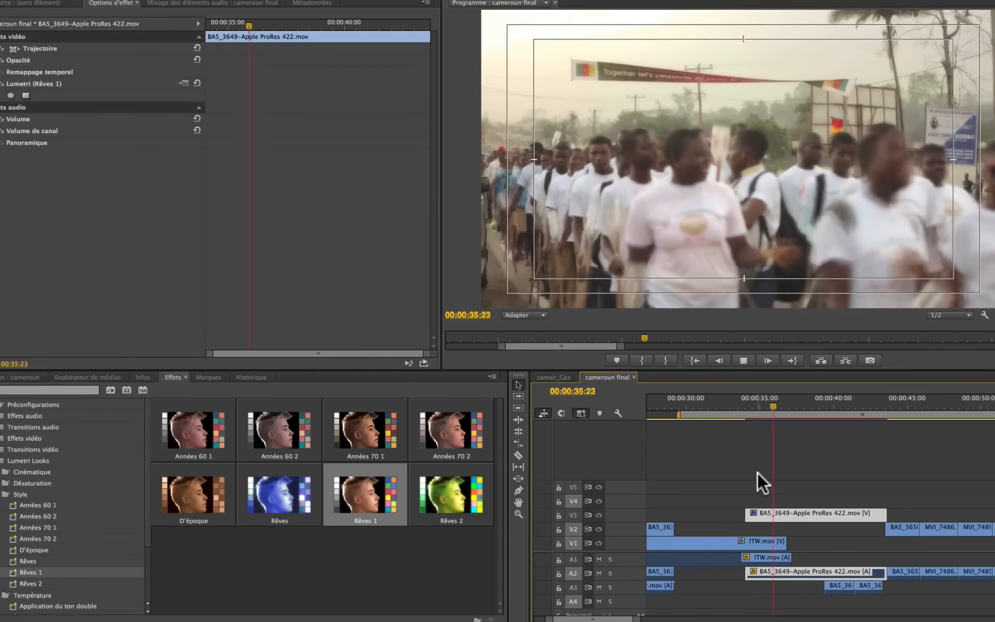
pyautogui.press('space')
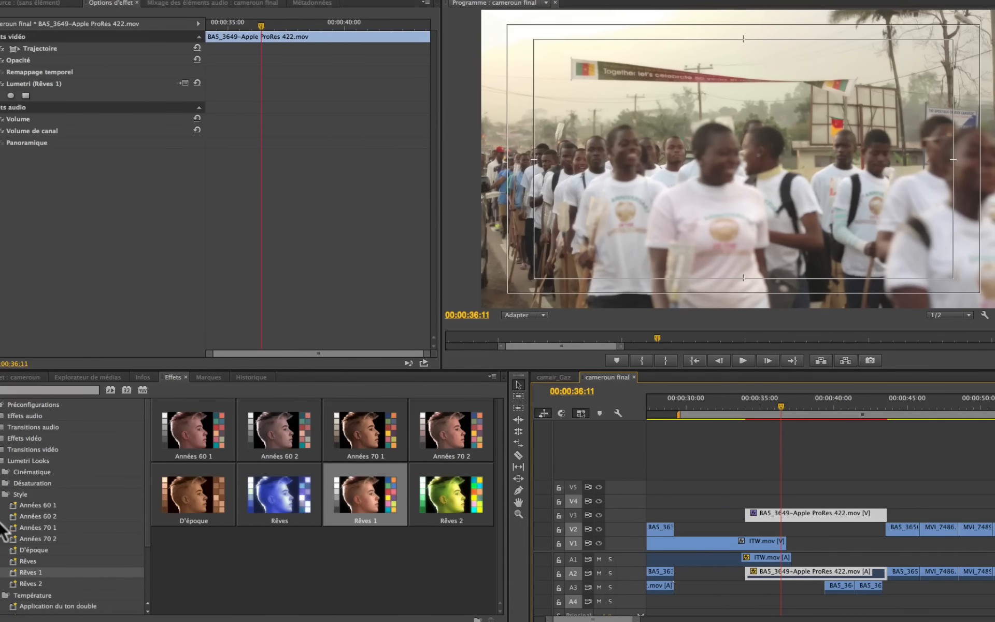
pyautogui.press('super+z')
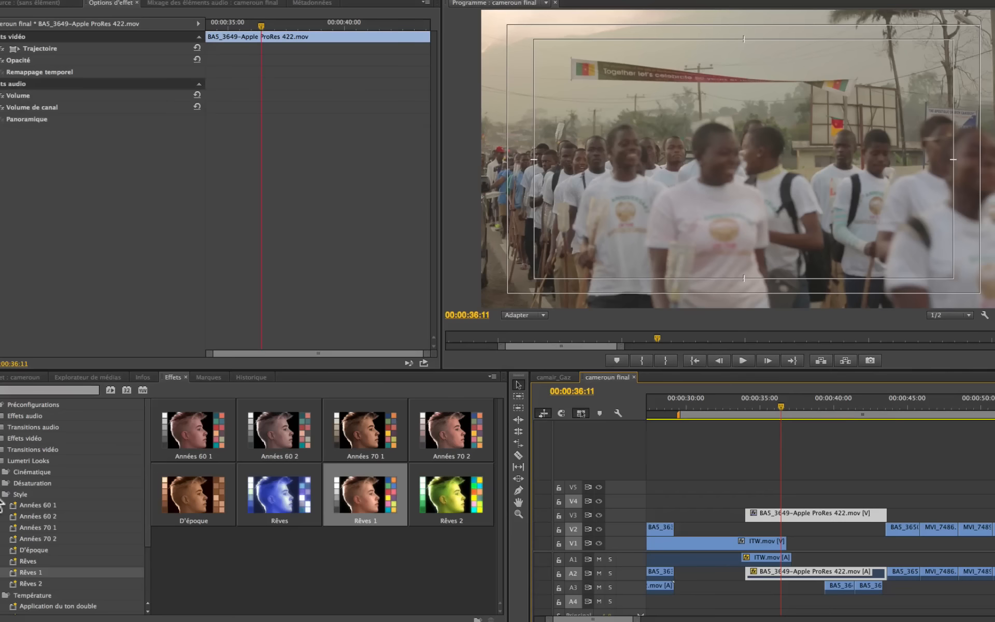
# - Try the Application du ton double and Général chaud temperature looks on the BAS_3649 clip, undoing each one
pyautogui.click(1, 493)
pyautogui.moveTo(31, 516); pyautogui.dragTo(774, 515)
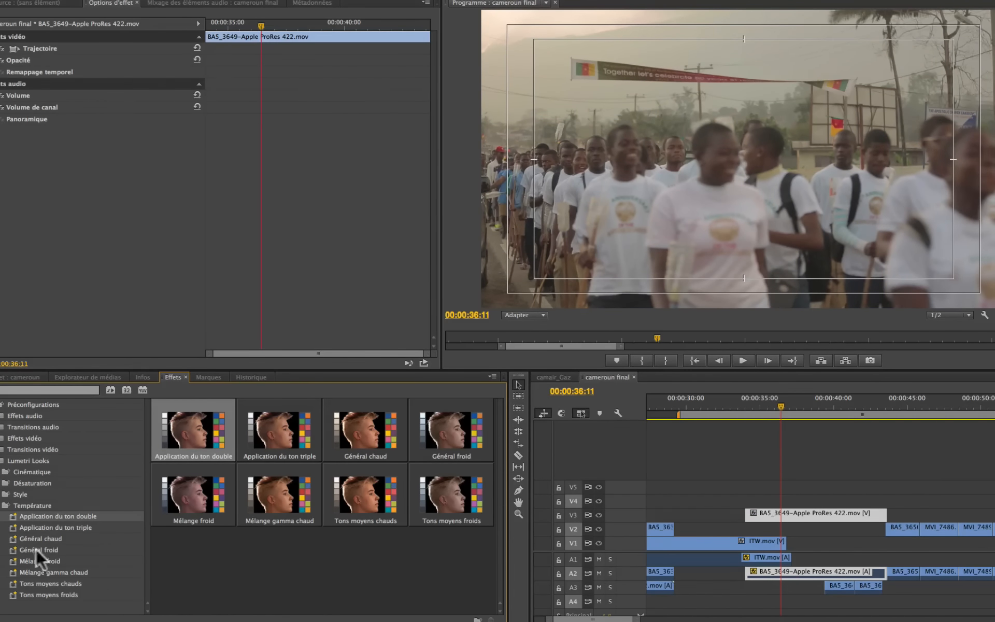
pyautogui.click(36, 527)
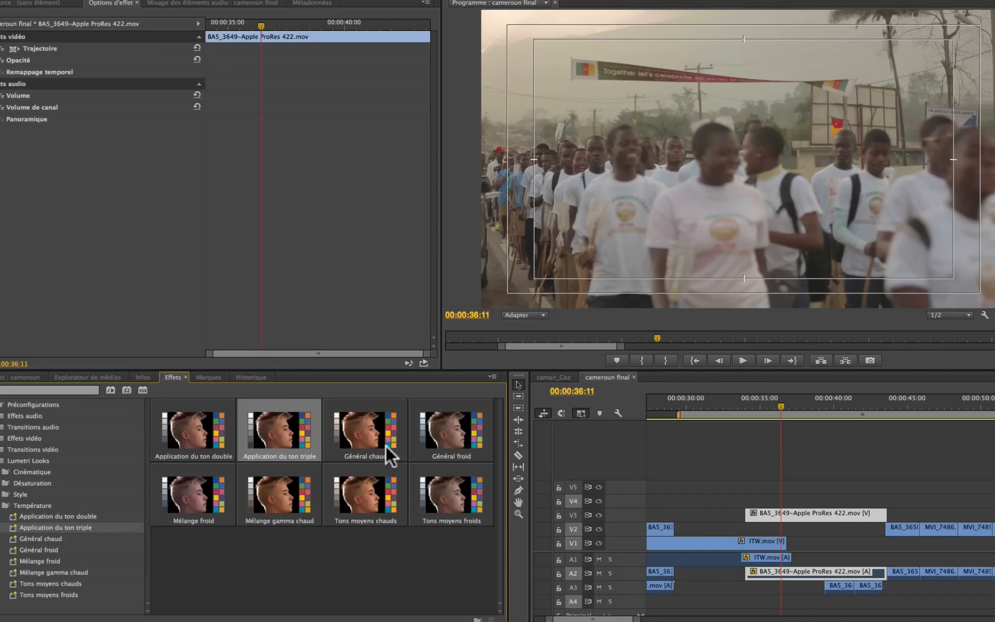
pyautogui.moveTo(373, 443); pyautogui.dragTo(813, 521)
pyautogui.hotkey('ctrl', 'z')
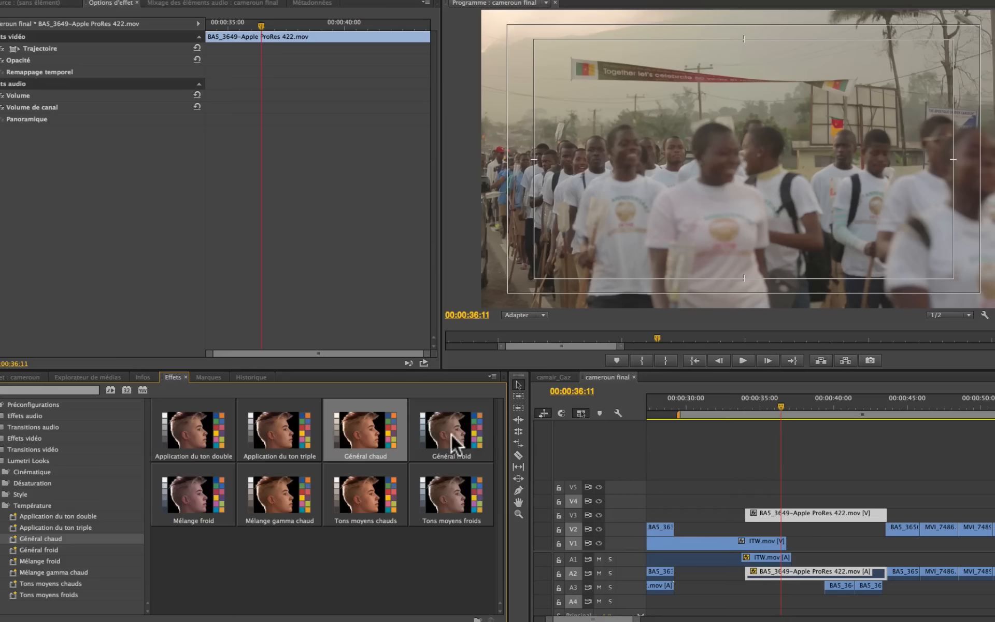
# - Try the Général froid look on the BAS_3649 clip, undo it, and apply the Tons moyens chauds look instead
pyautogui.moveTo(456, 443); pyautogui.dragTo(772, 521)
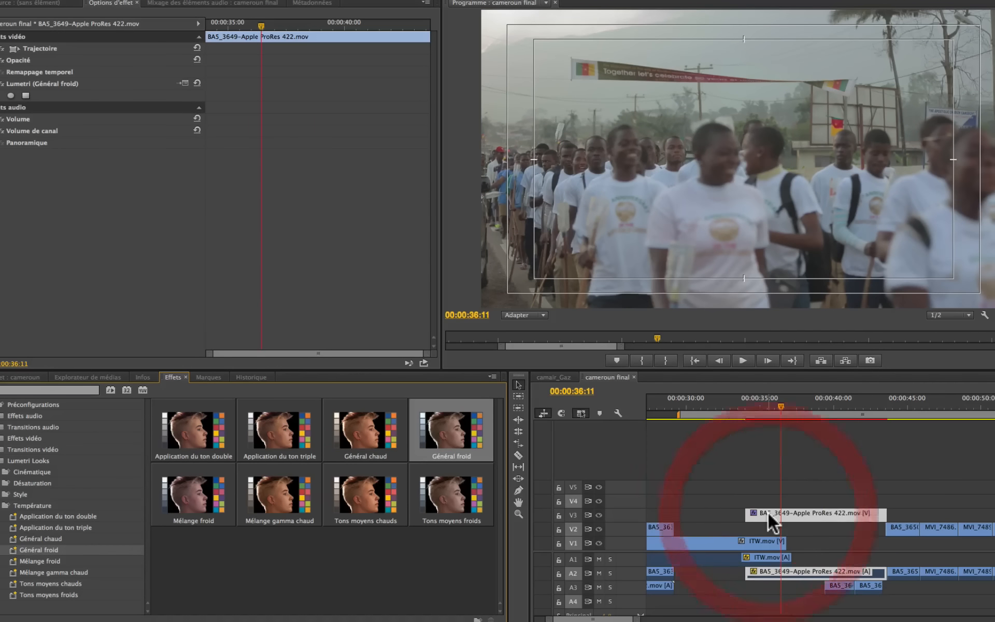
pyautogui.hotkey('ctrl', 'z')
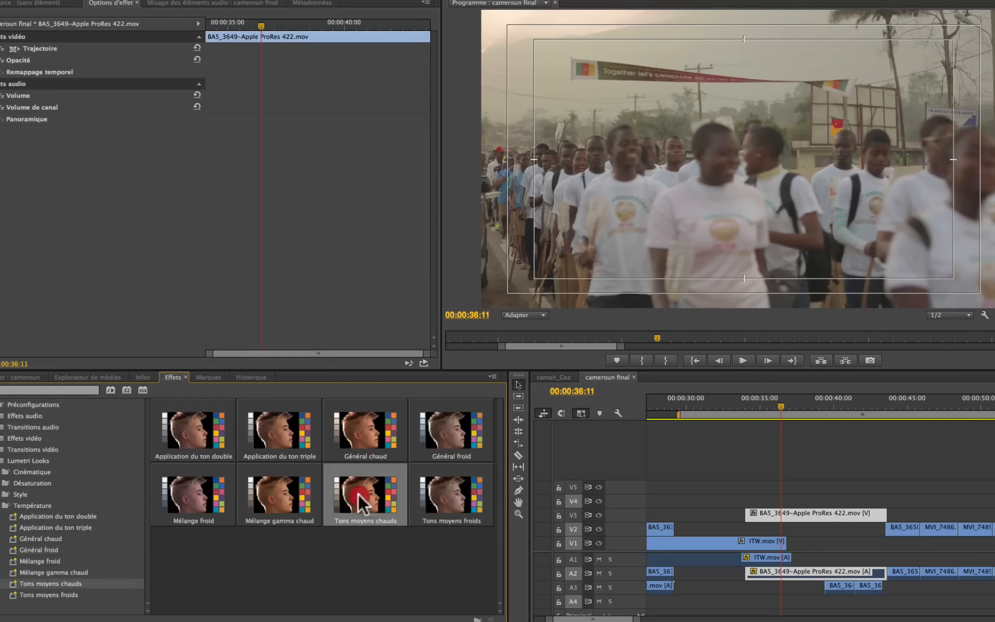
pyautogui.moveTo(356, 499); pyautogui.dragTo(772, 523)
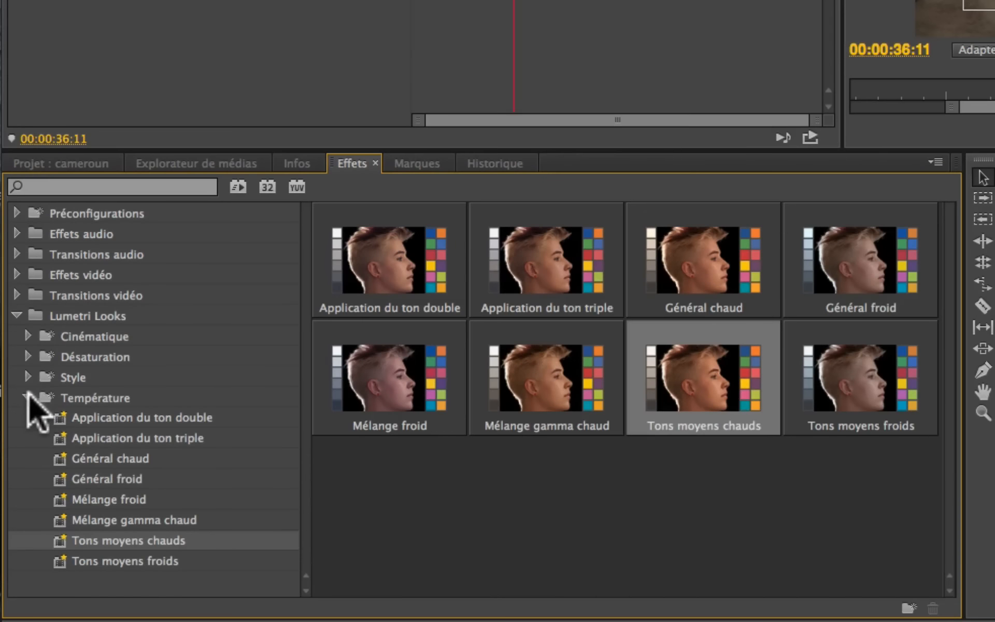
# - Collapse the Température looks folder and expand the Cinématique folder in Lumetri Looks
pyautogui.click(0, 505)
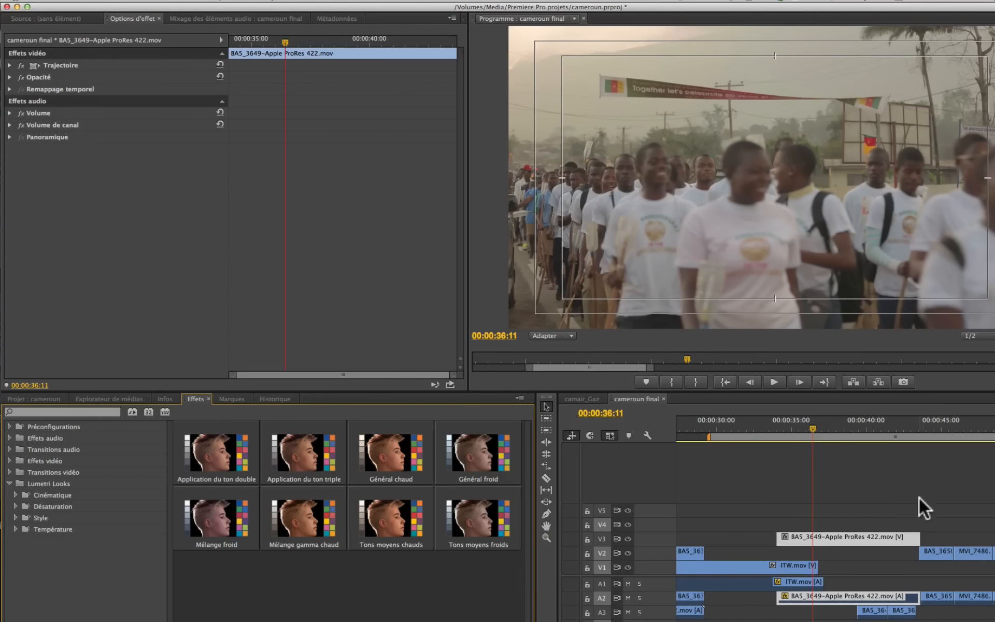
pyautogui.scroll(-10, 917, 496)
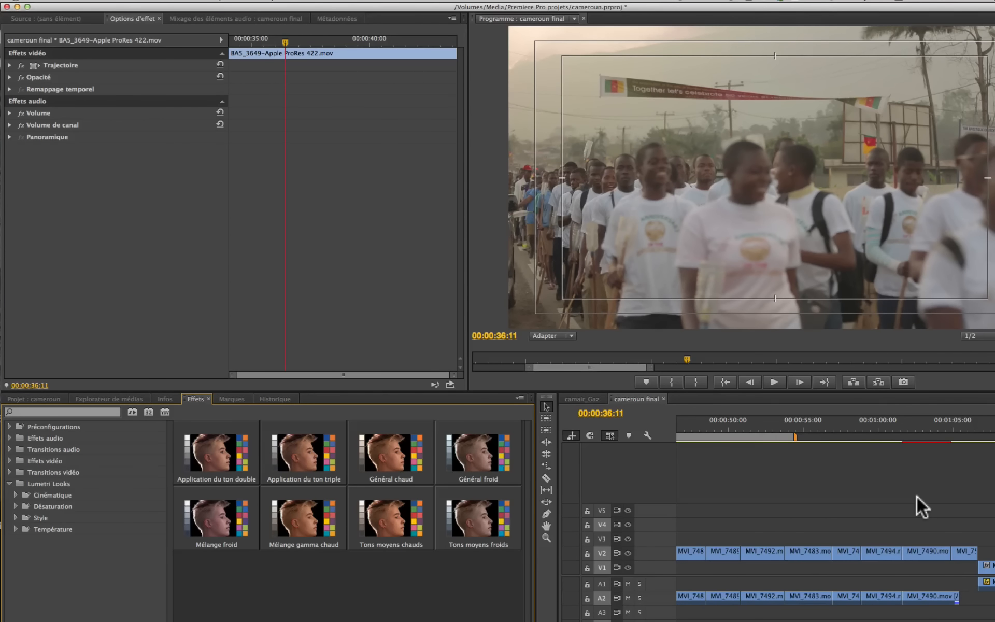
pyautogui.scroll(1, 917, 497)
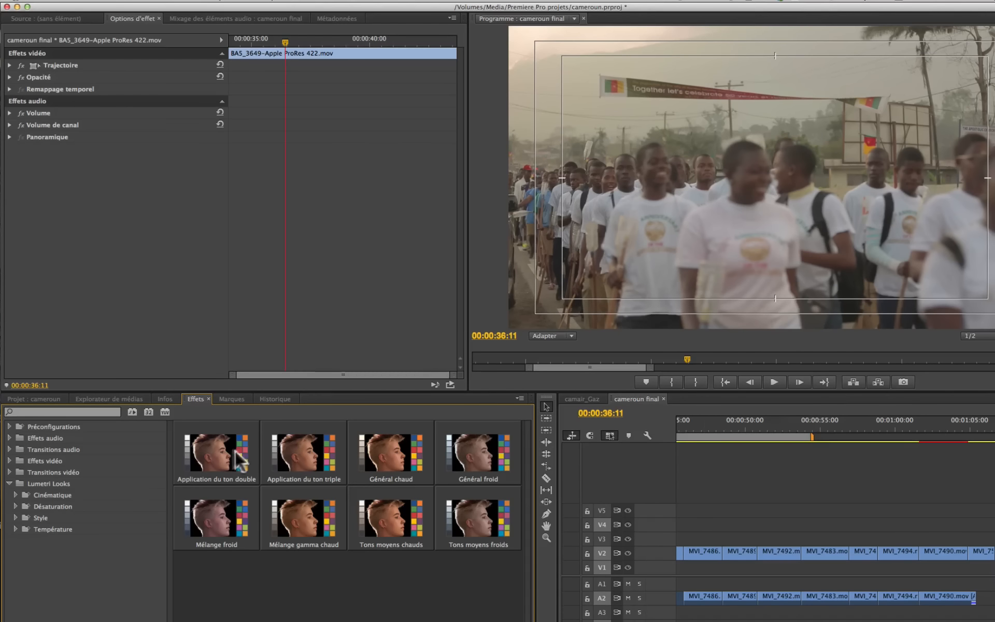
pyautogui.click(15, 494)
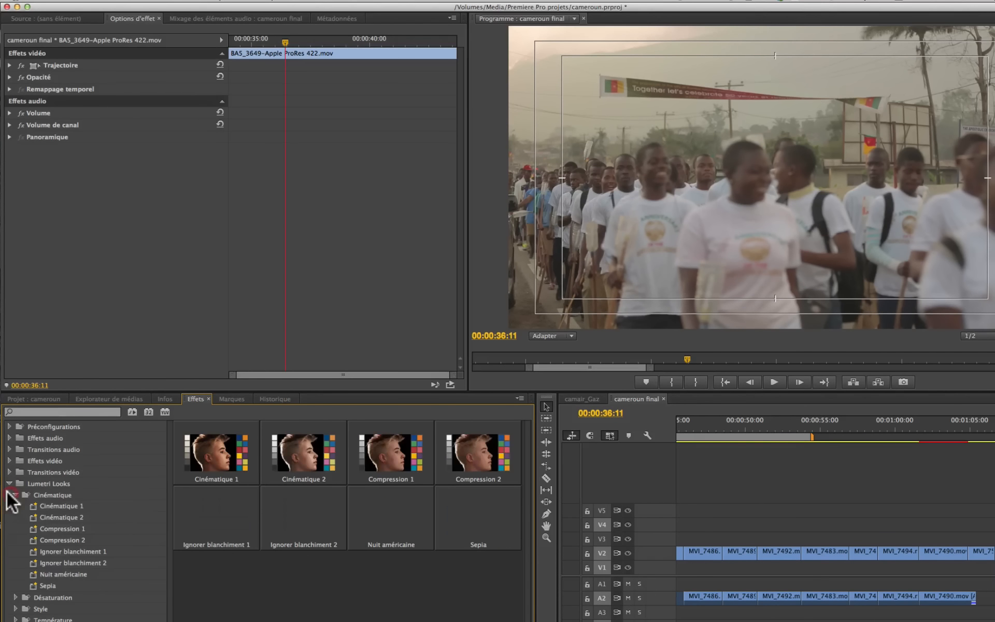
# - Move the playhead to 00:00:55:11 and select the kitchen clips from MVI_7483 to the last clip before MVI_7498
pyautogui.click(827, 429)
pyautogui.moveTo(847, 510); pyautogui.dragTo(962, 621)
pyautogui.hscroll(-2, 836, 549)
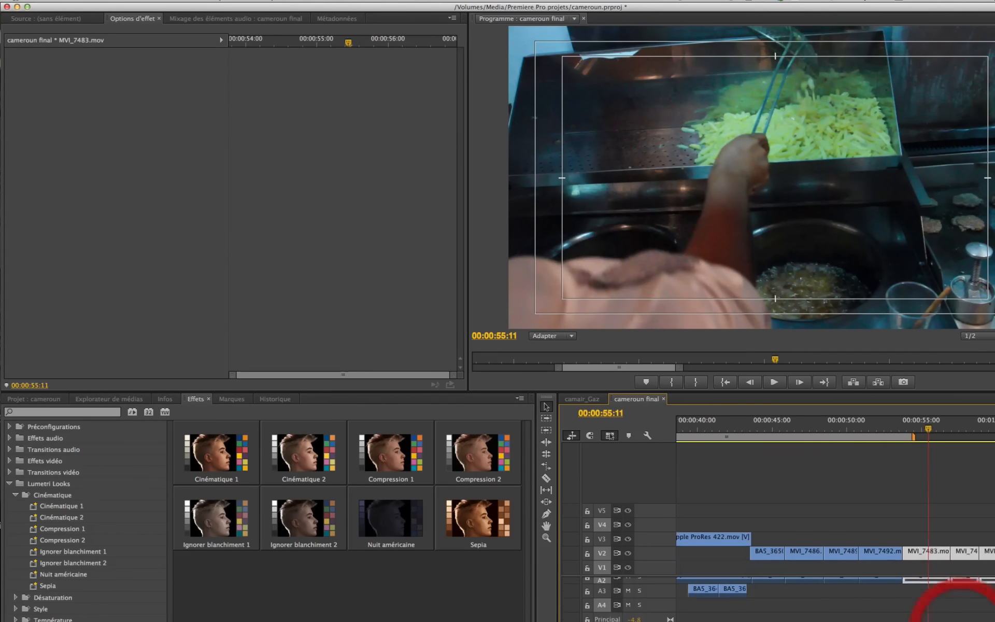
pyautogui.hscroll(8, 835, 549)
pyautogui.hscroll(-10, 835, 550)
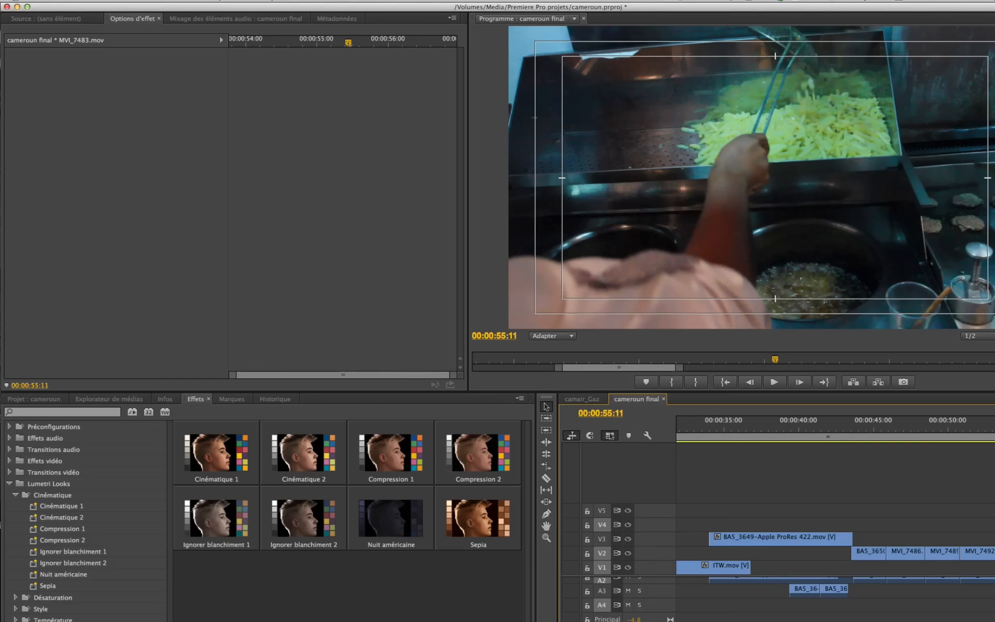
pyautogui.scroll(2, 835, 599)
pyautogui.hscroll(6, 973, 550)
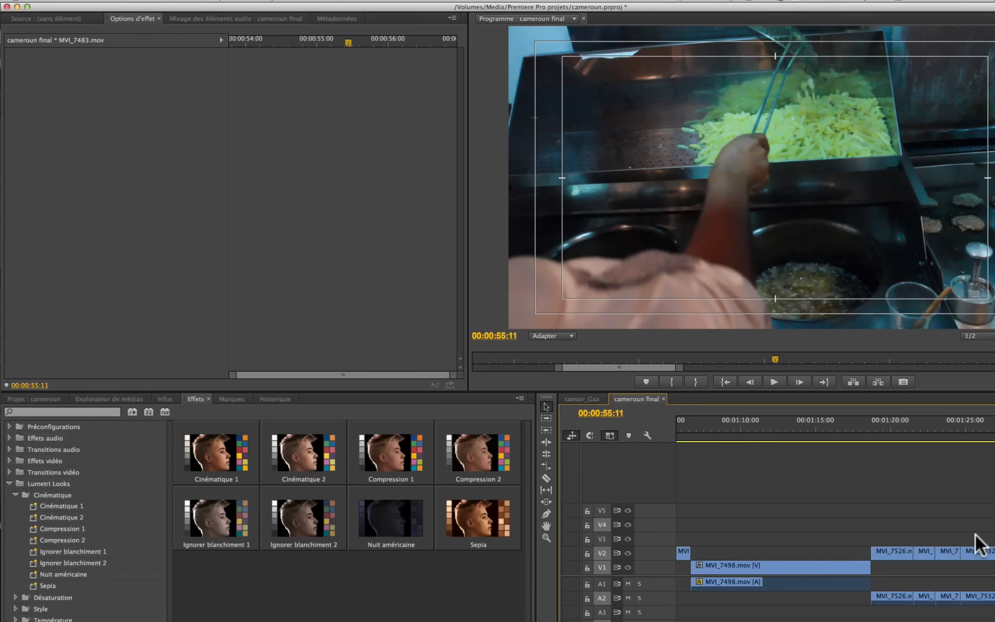
pyautogui.hscroll(-3, 973, 545)
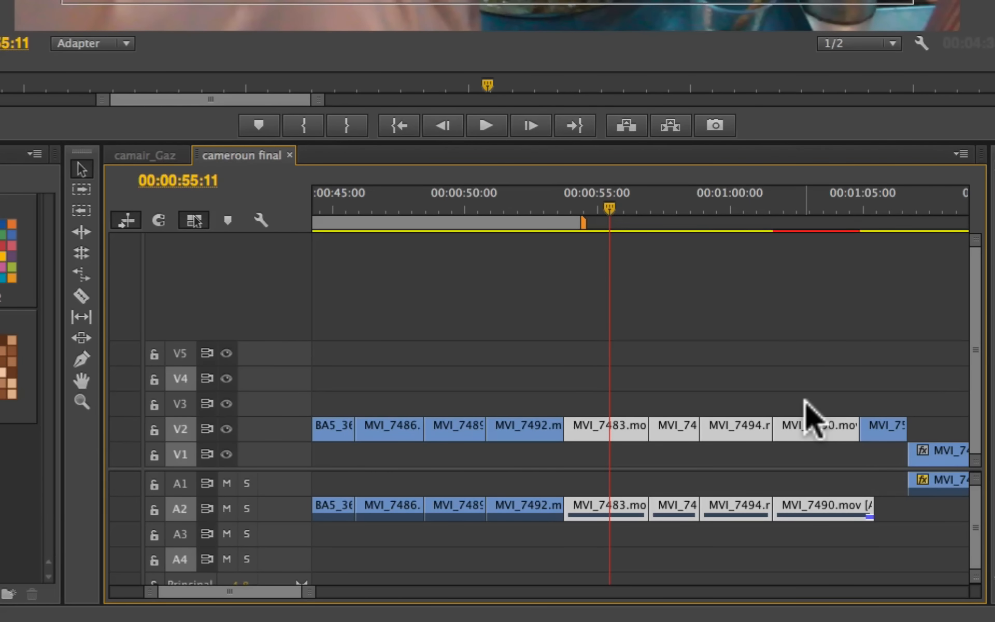
pyautogui.hscroll(5, 804, 400)
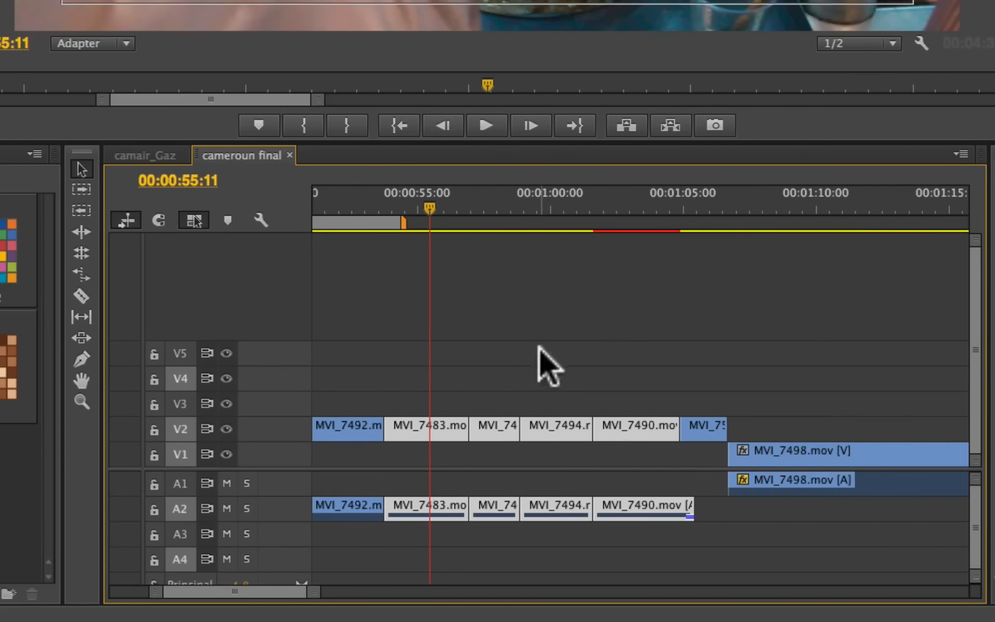
pyautogui.moveTo(443, 370); pyautogui.dragTo(703, 584)
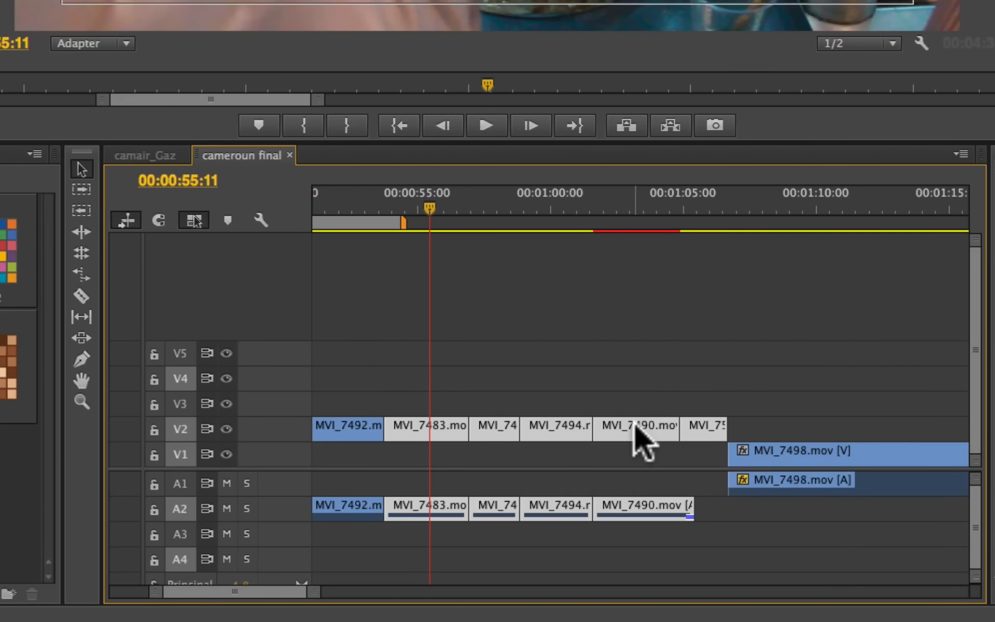
# - Nest the selected kitchen clips into a sequence named Séquence imbriquée 01
pyautogui.rightClick(569, 427)
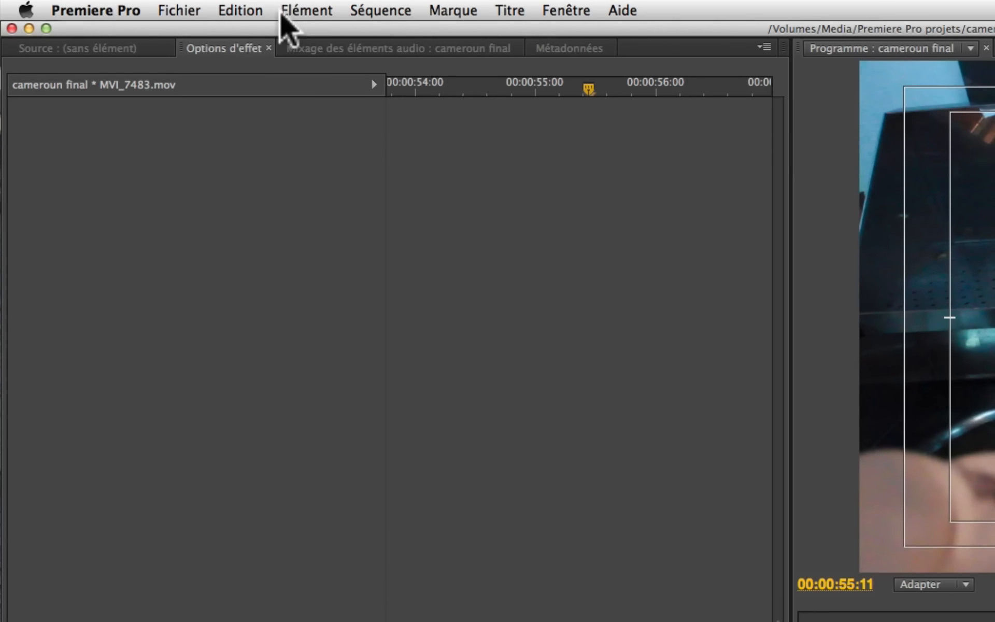
pyautogui.click(299, 8)
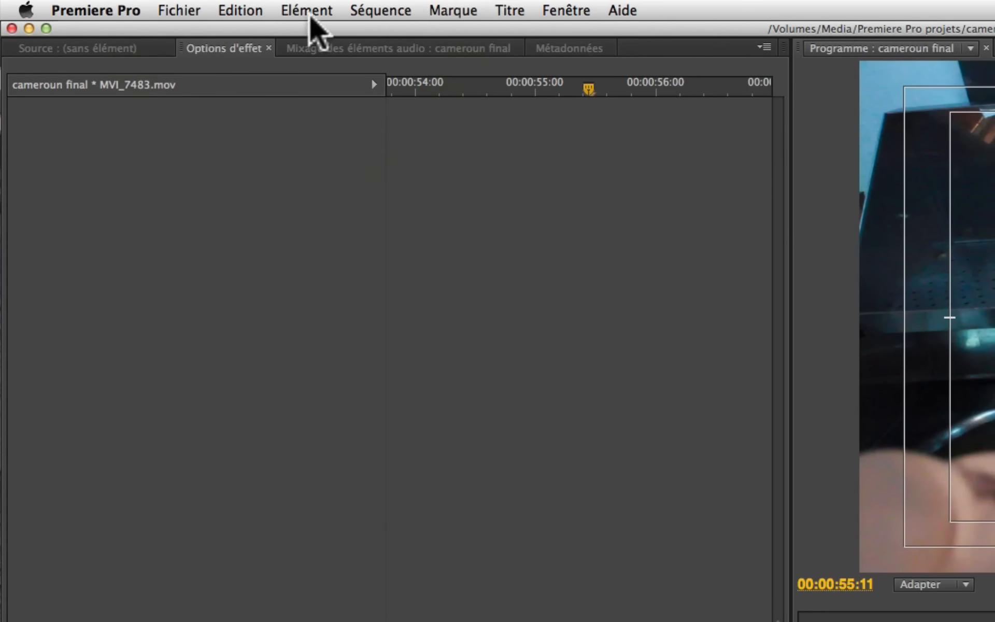
pyautogui.click(310, 12)
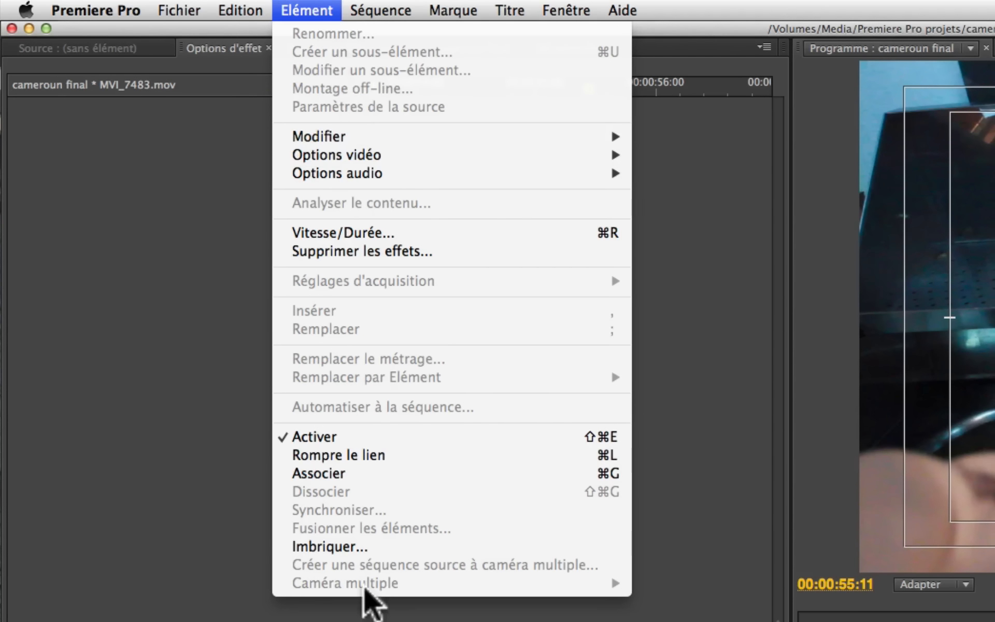
pyautogui.click(366, 548)
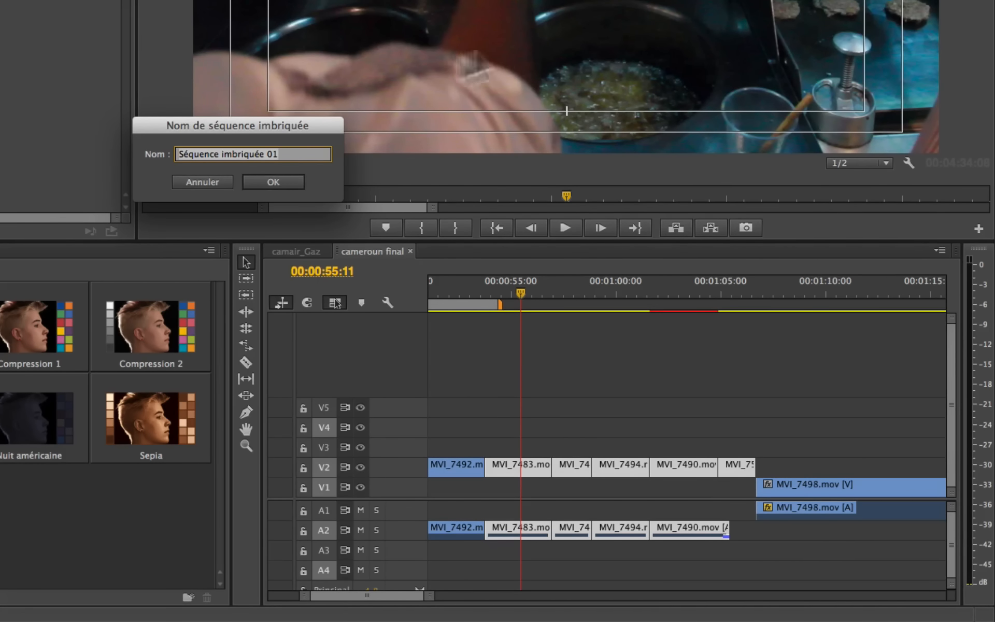
pyautogui.click(274, 182)
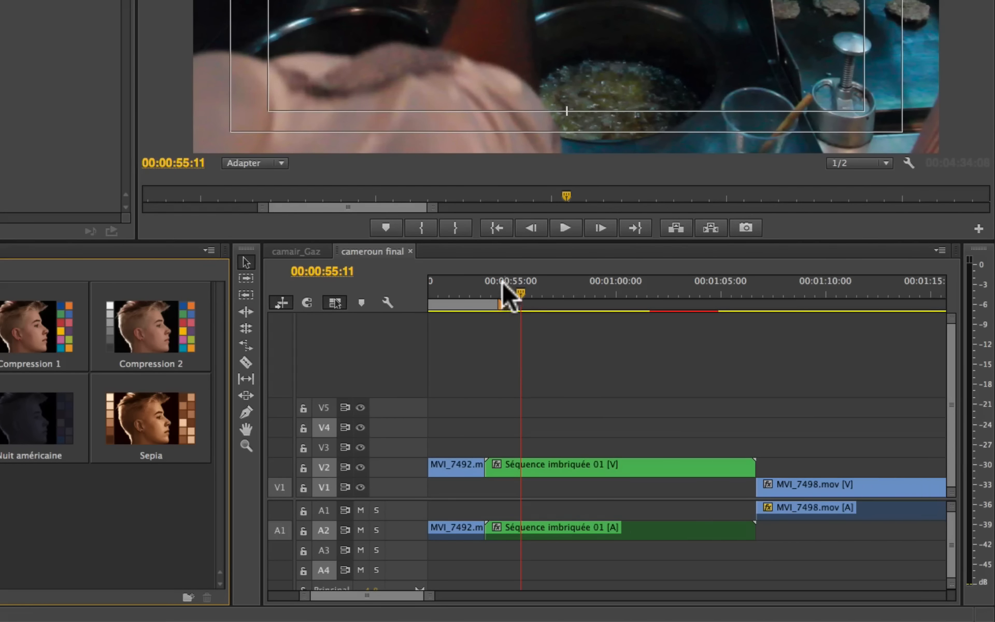
# - Preview the nested sequence in playback and check its item among the project's media
pyautogui.moveTo(502, 281); pyautogui.dragTo(557, 292)
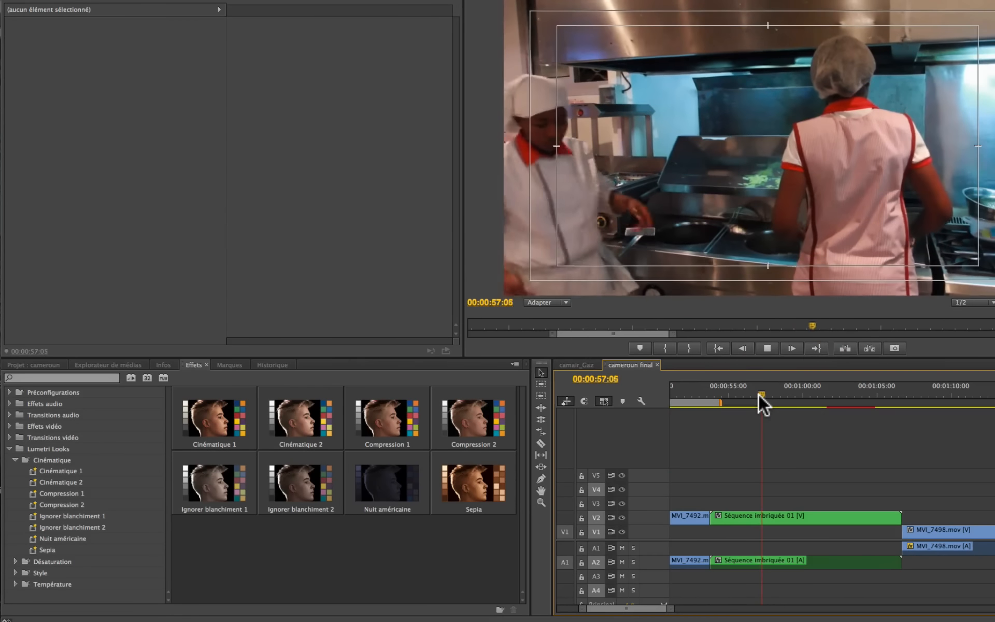
pyautogui.press('space')
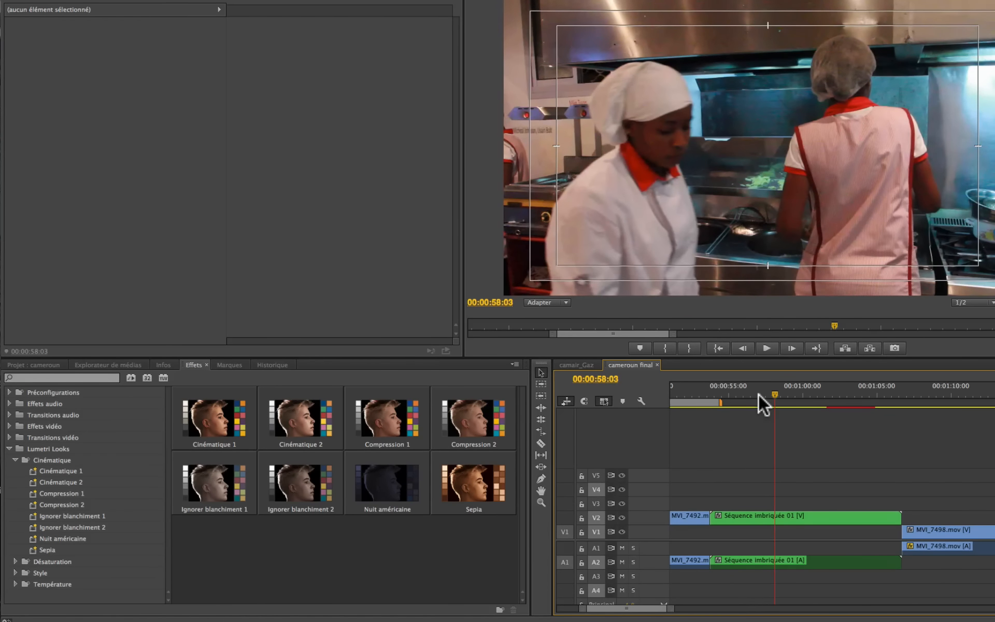
pyautogui.click(44, 366)
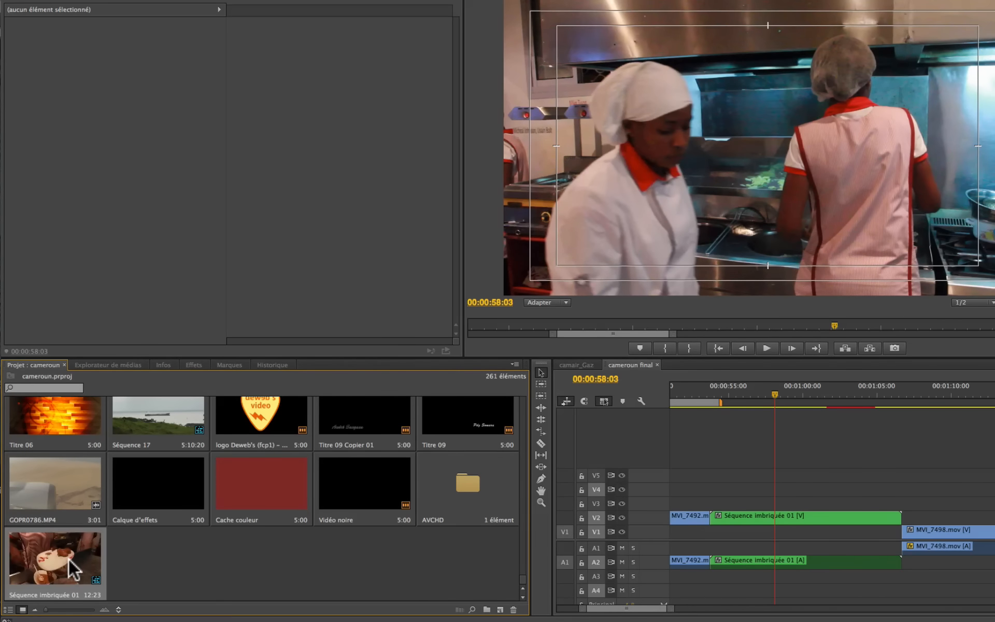
pyautogui.hscroll(-1, 845, 498)
# - Open Séquence imbriquée 01 to inspect the clips inside it, and return to the cameroun final sequence
pyautogui.click(782, 515)
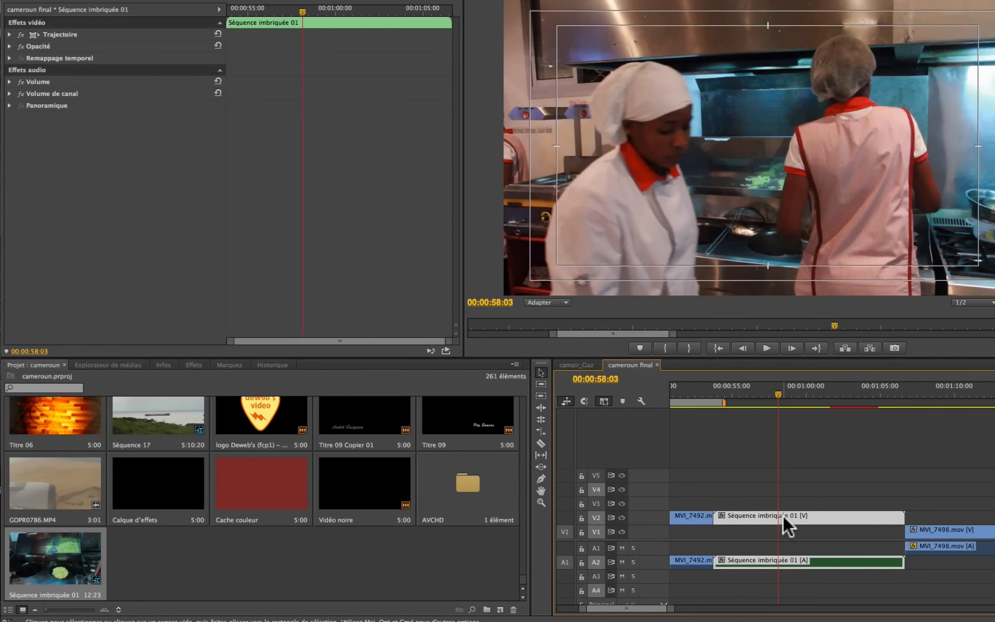
pyautogui.doubleClick(782, 515)
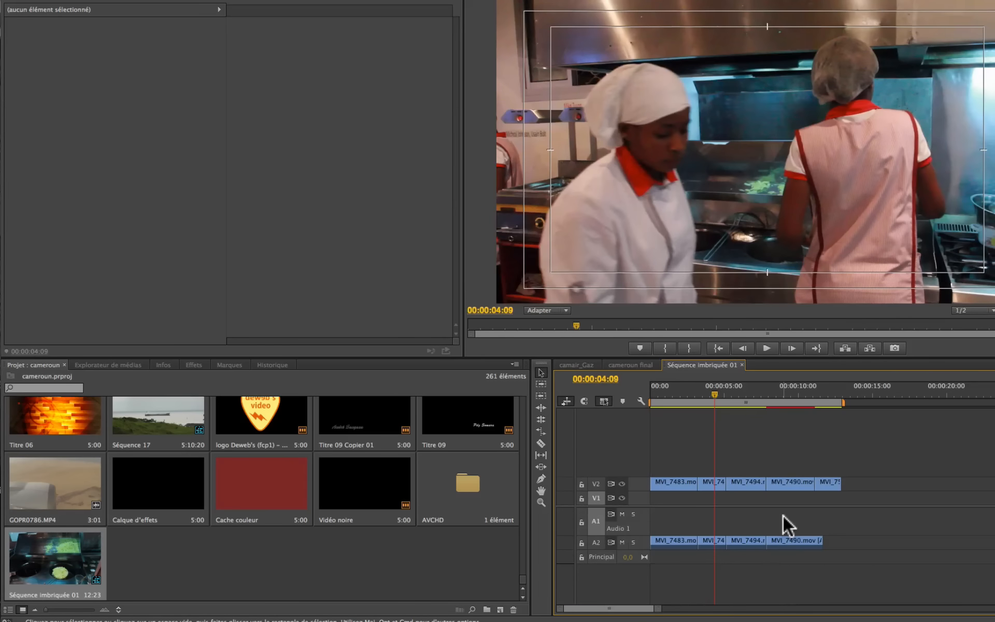
pyautogui.moveTo(711, 390); pyautogui.dragTo(689, 390)
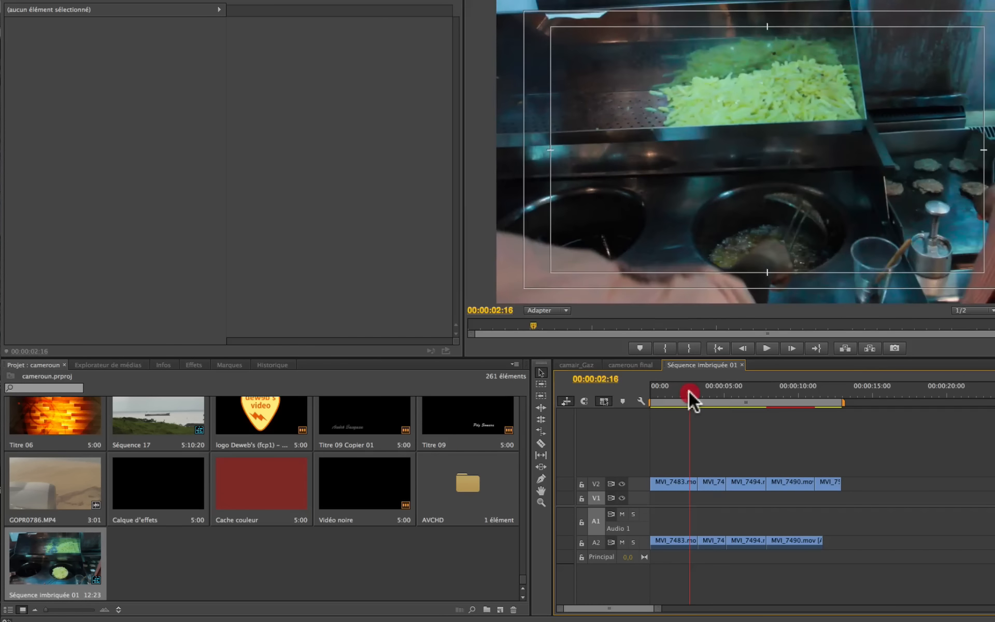
pyautogui.click(633, 364)
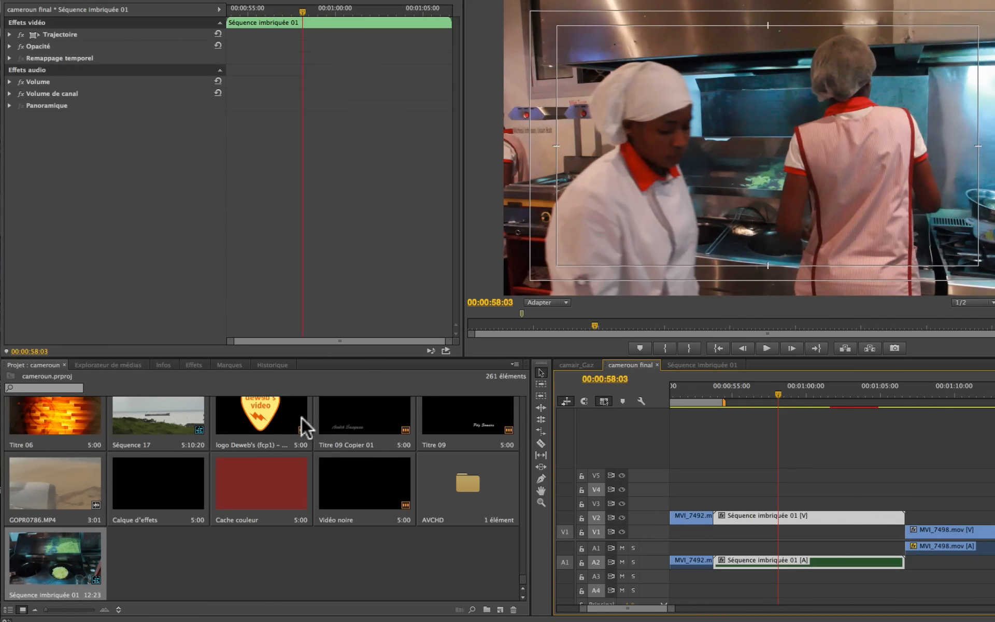
# - Try the Cinématique 2 look on the nested sequence and preview it in playback
pyautogui.click(186, 364)
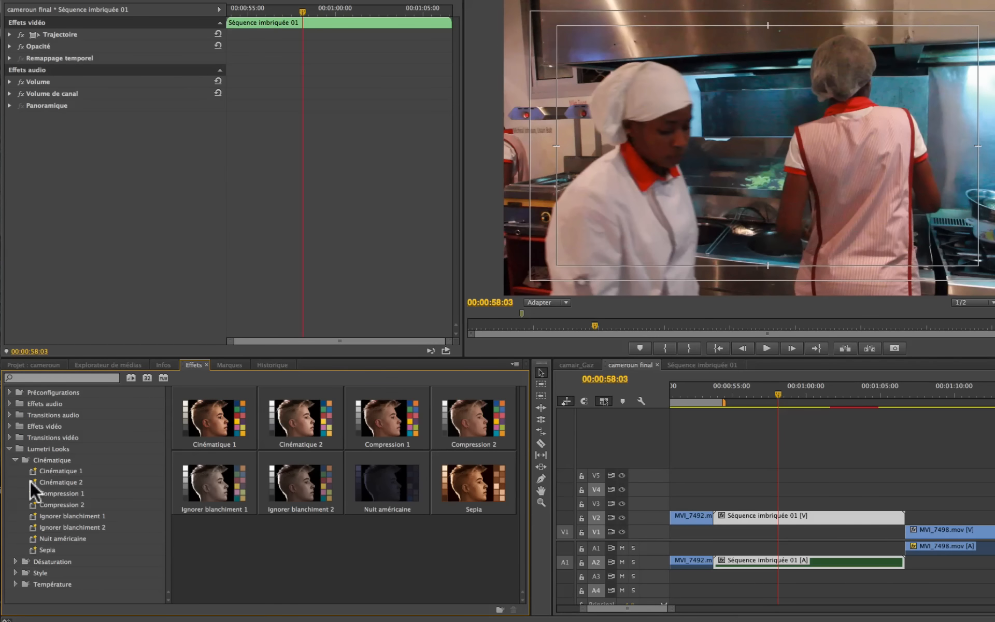
pyautogui.moveTo(37, 482); pyautogui.dragTo(746, 523)
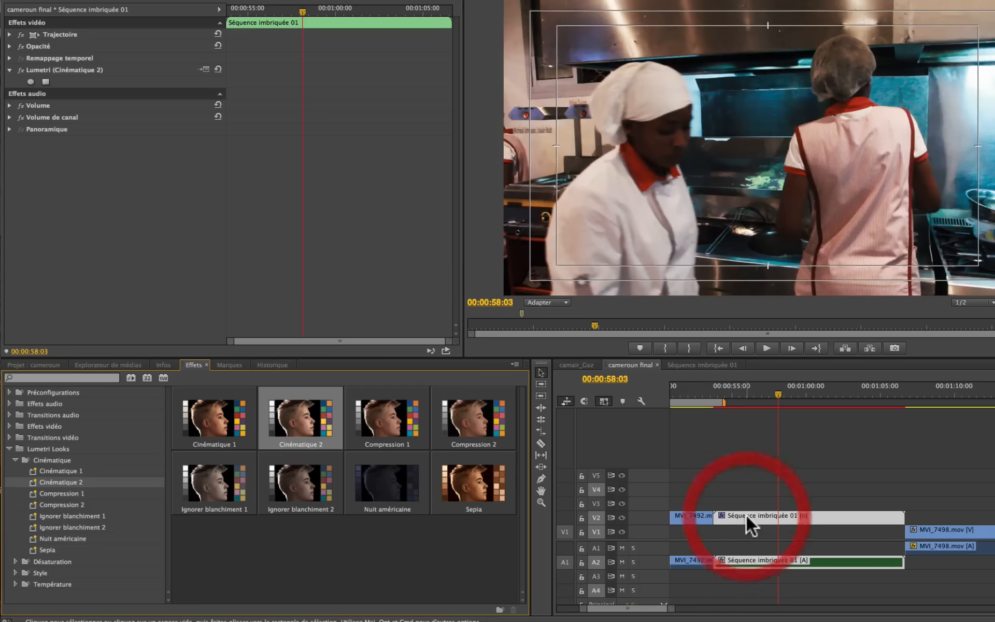
pyautogui.click(749, 401)
pyautogui.press('space')
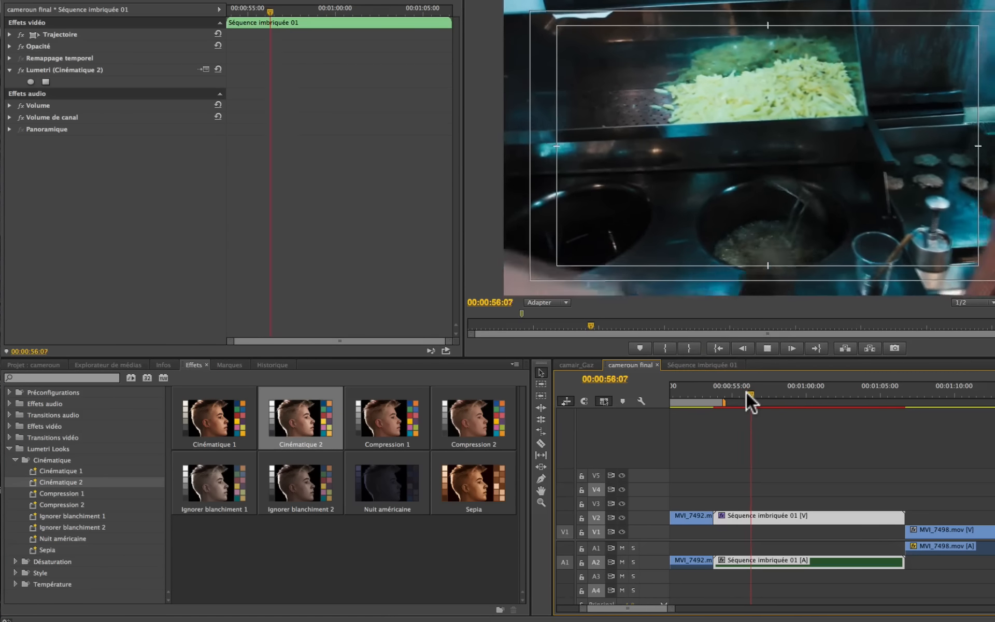
pyautogui.press('space')
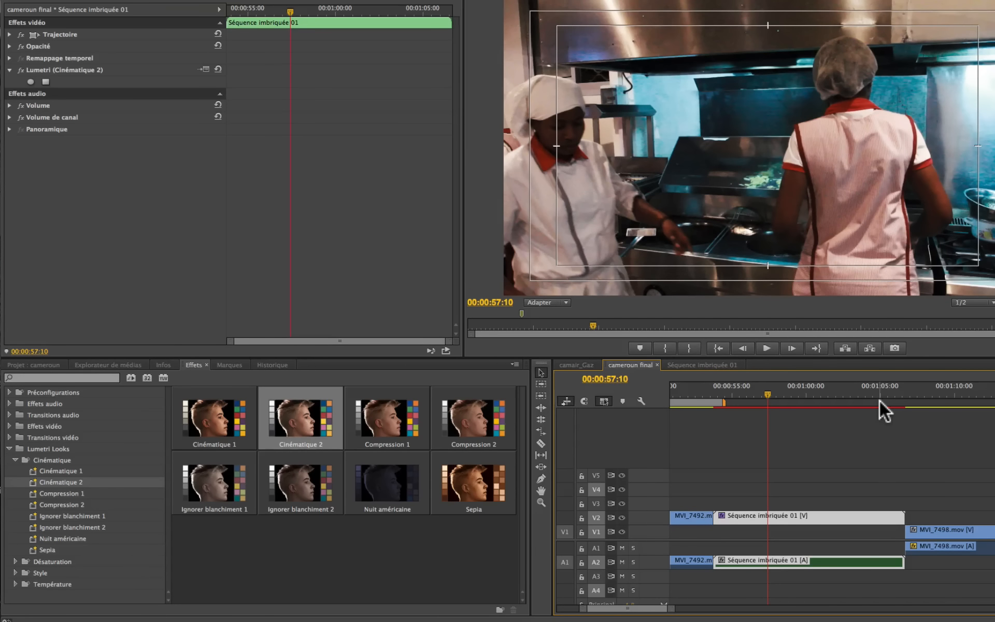
# - Undo the Cinématique 2 look and the nesting of the kitchen clips
pyautogui.press('super+z')
pyautogui.press('super+z')
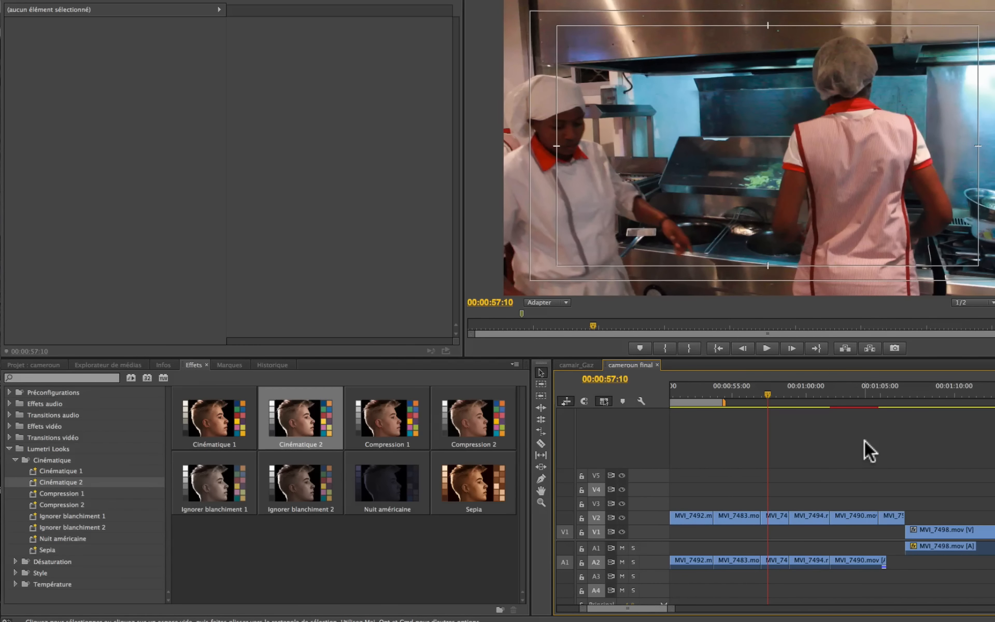
pyautogui.scroll(3, 869, 440)
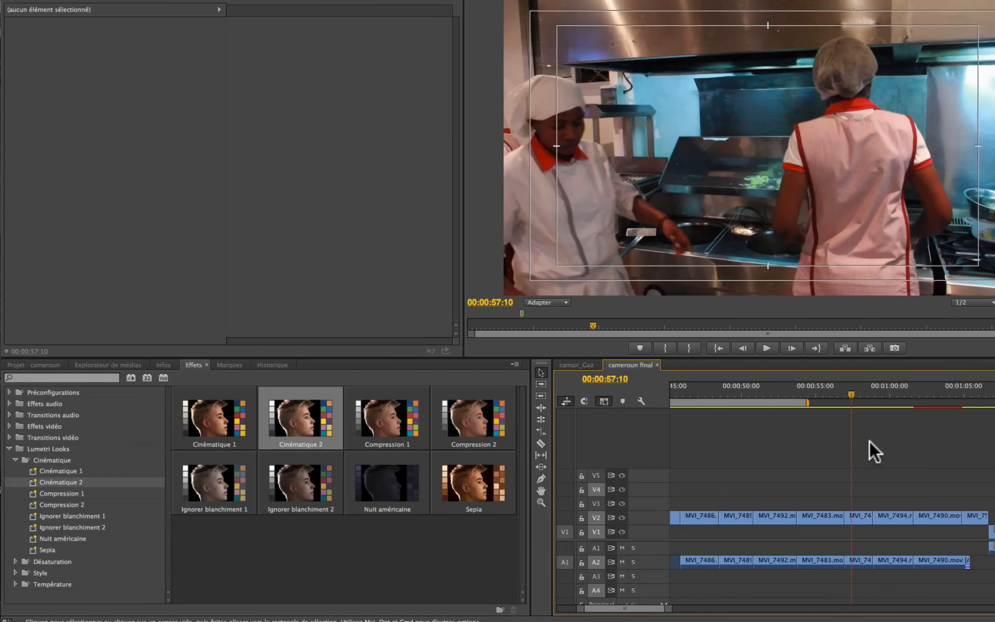
pyautogui.click(151, 9)
pyautogui.moveTo(146, 29)
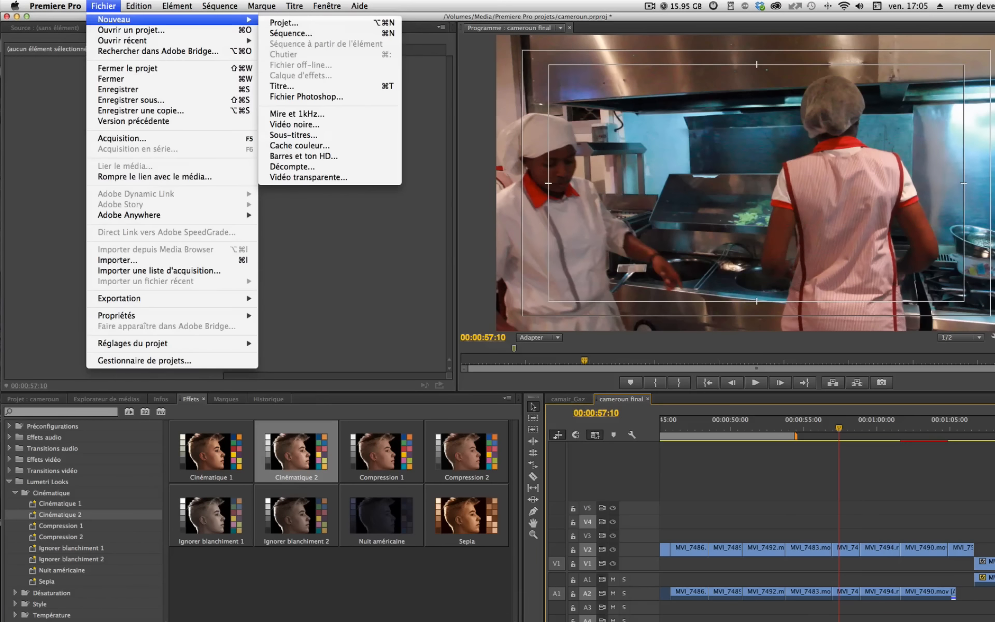
pyautogui.click(469, 621)
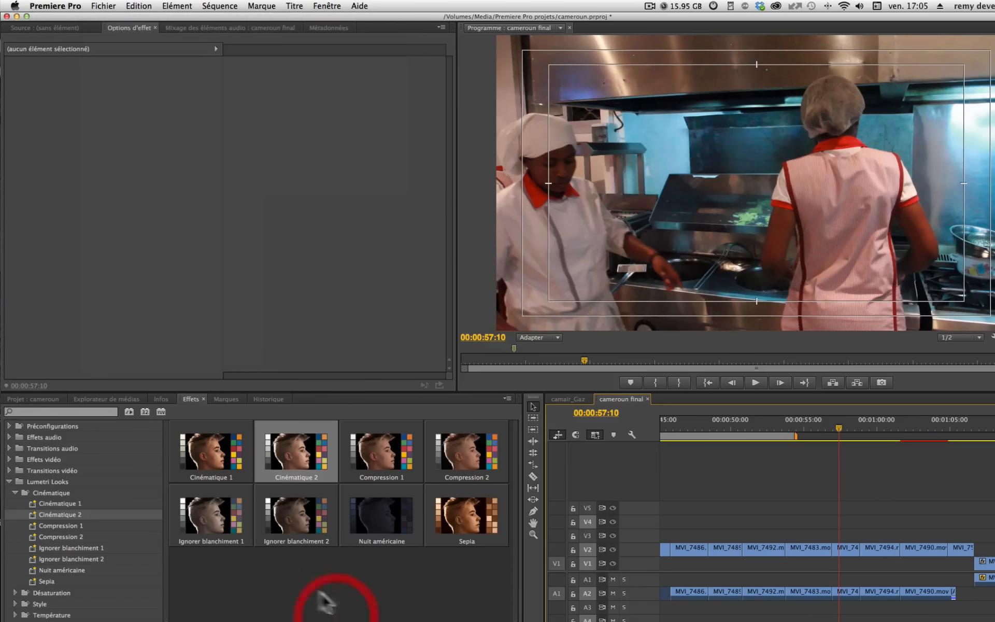
# - Create a 1920 × 1080 adjustment layer at 25 fps with square pixels and place it on track V4 above the MVI clips
pyautogui.click(30, 399)
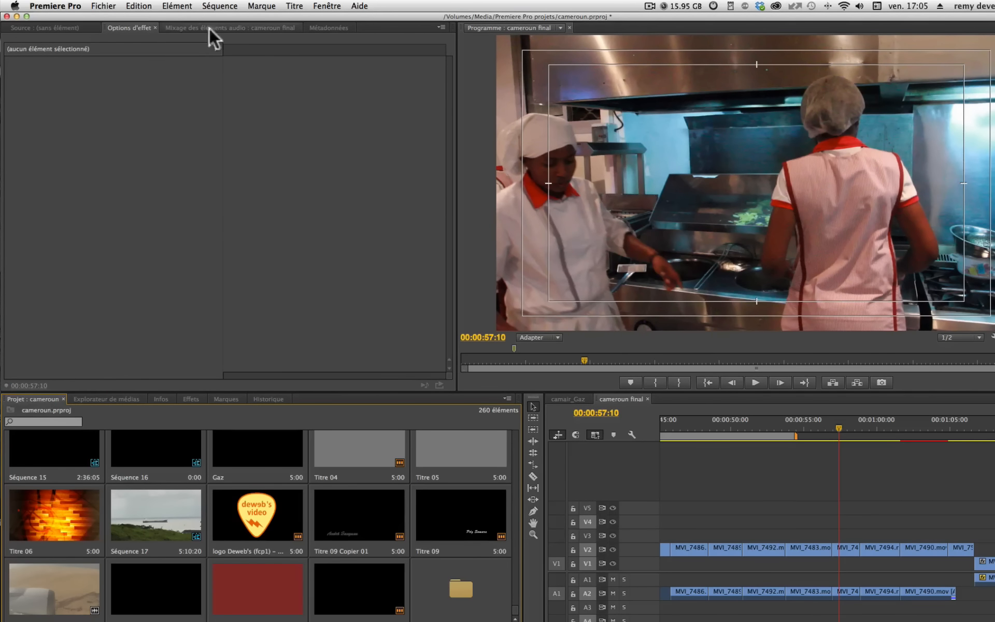
pyautogui.click(104, 7)
pyautogui.moveTo(106, 19)
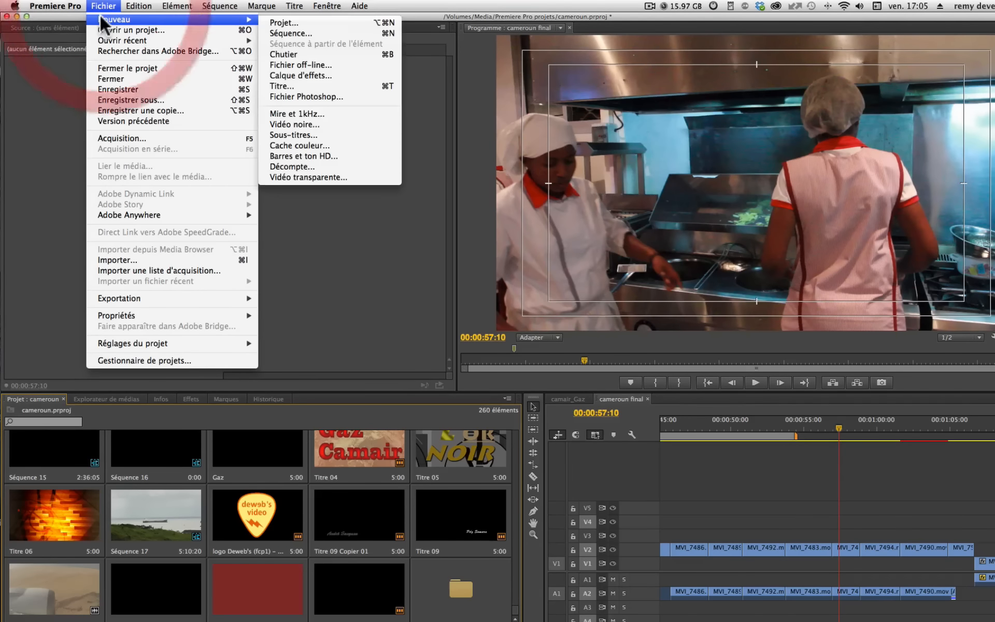
pyautogui.click(325, 75)
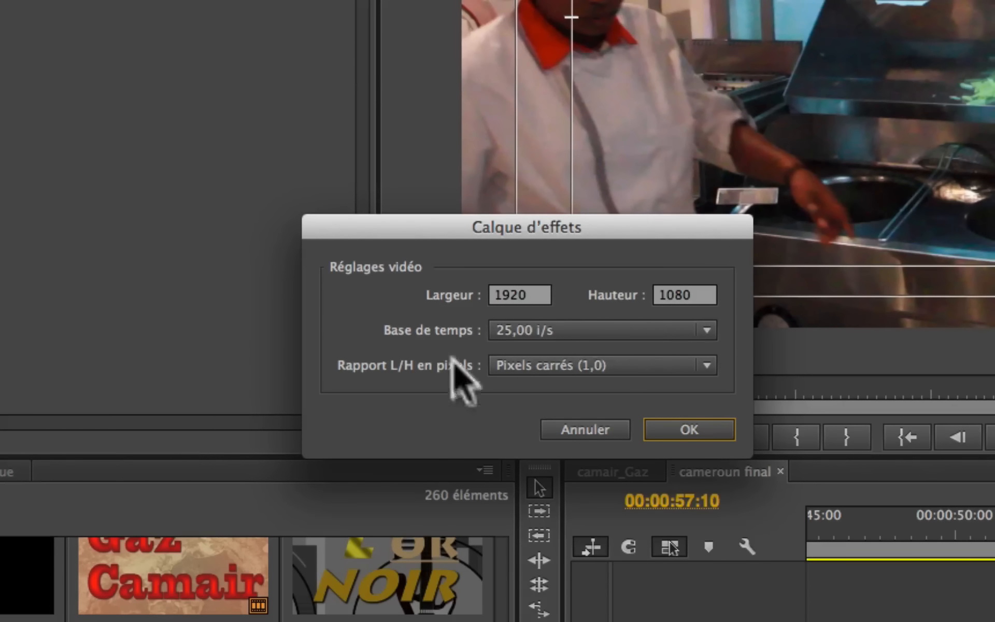
pyautogui.click(663, 428)
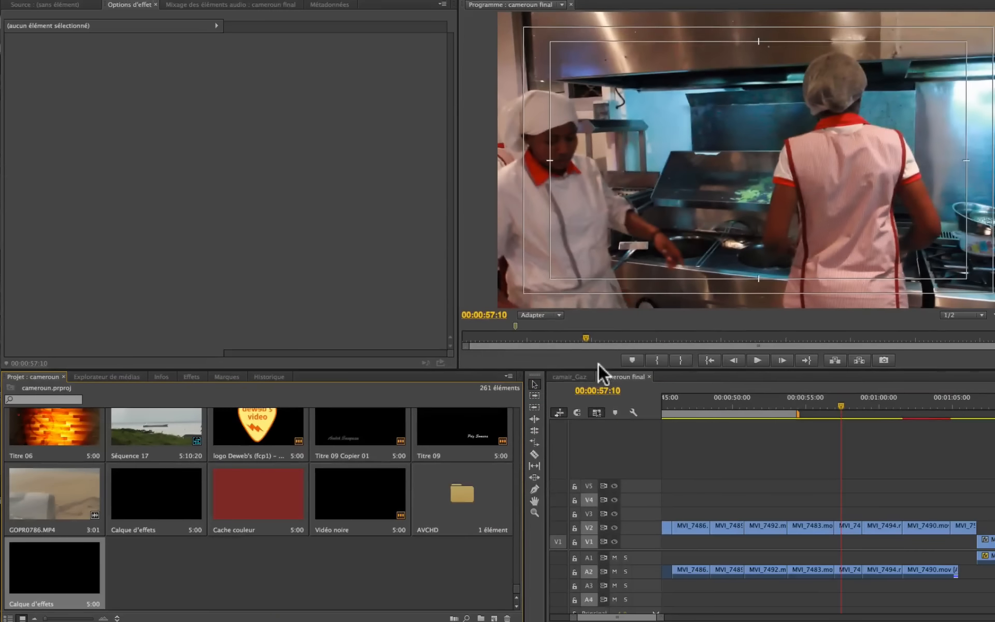
pyautogui.moveTo(59, 572); pyautogui.dragTo(702, 506)
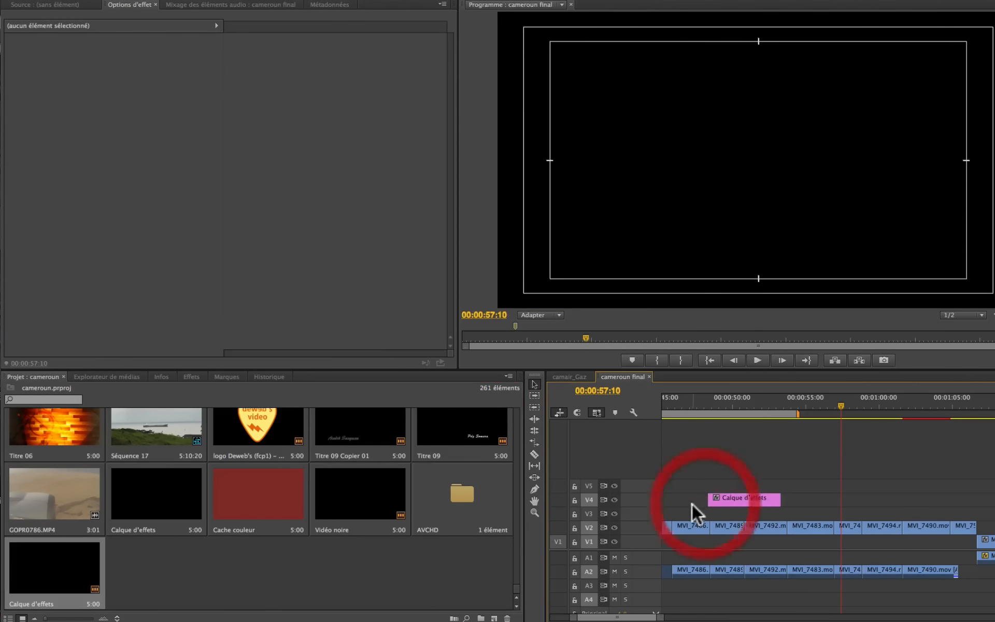
# - Move the adjustment layer down to track V3 and stretch it across the kitchen clips, starting at MVI_7486
pyautogui.scroll(5, 696, 453)
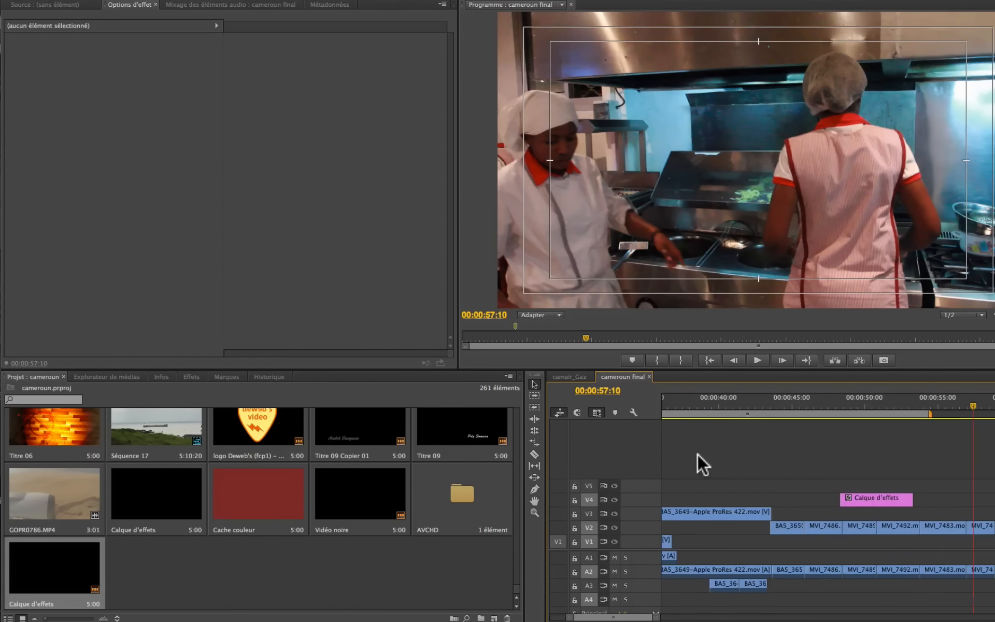
pyautogui.click(794, 406)
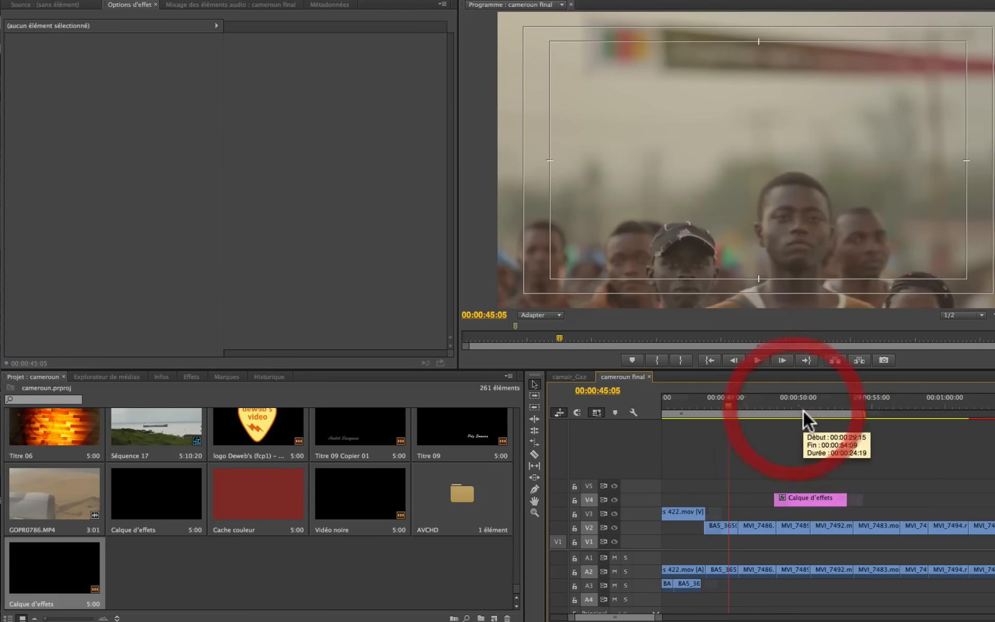
pyautogui.scroll(-5, 789, 412)
pyautogui.click(728, 400)
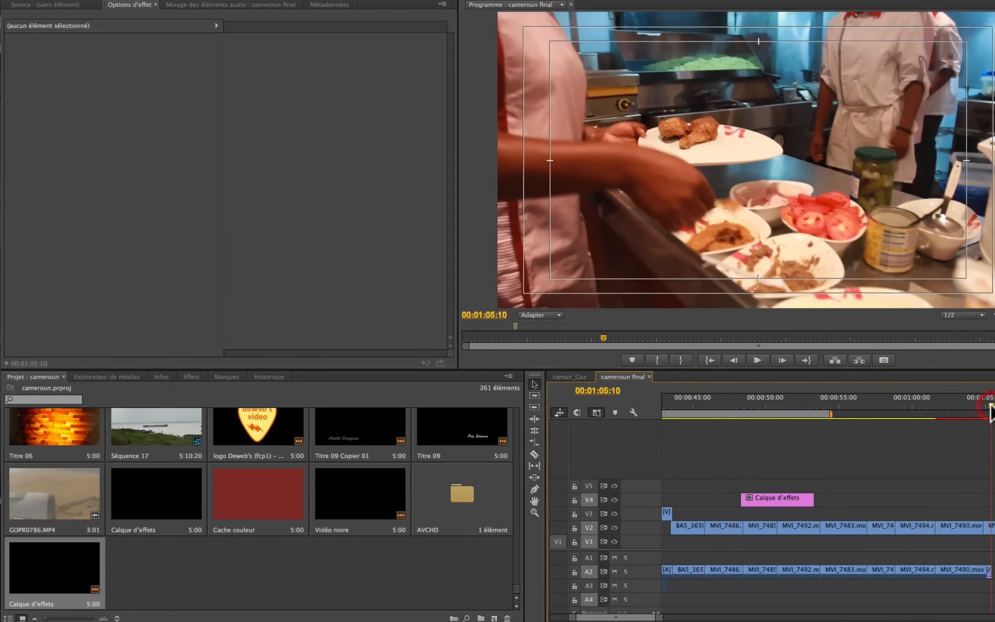
pyautogui.moveTo(759, 499); pyautogui.dragTo(991, 515)
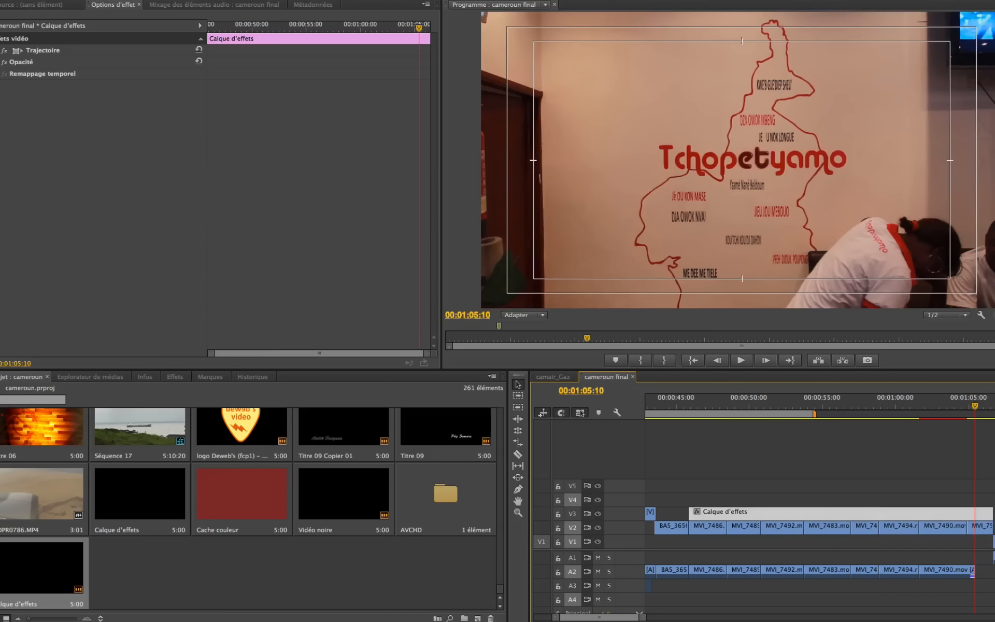
# - Apply the Sepia look from the Cinématique Lumetri Looks to the adjustment layer and scrub through the clips to preview it
pyautogui.click(840, 406)
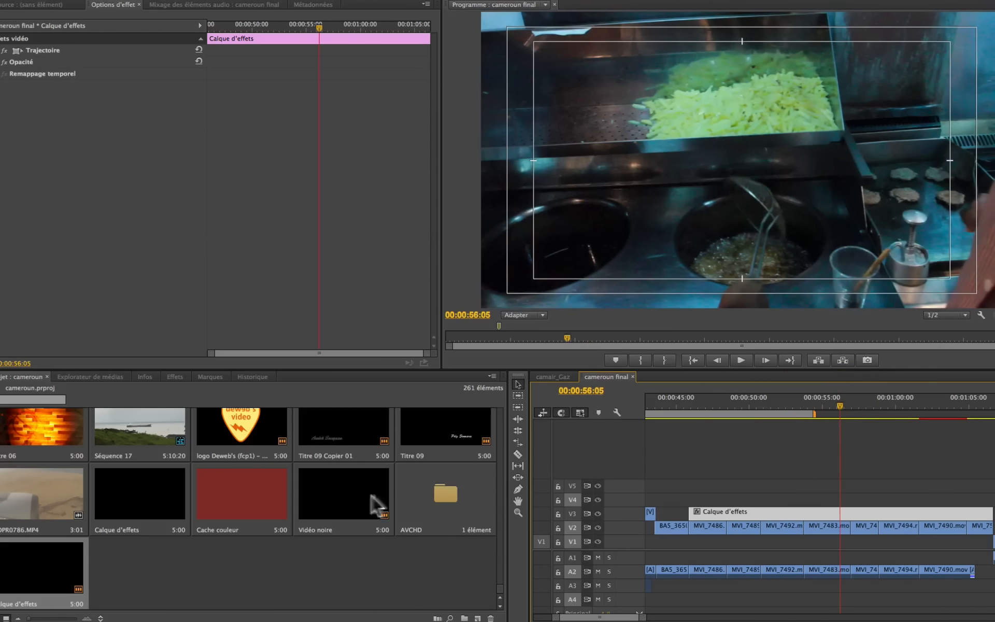
pyautogui.click(174, 377)
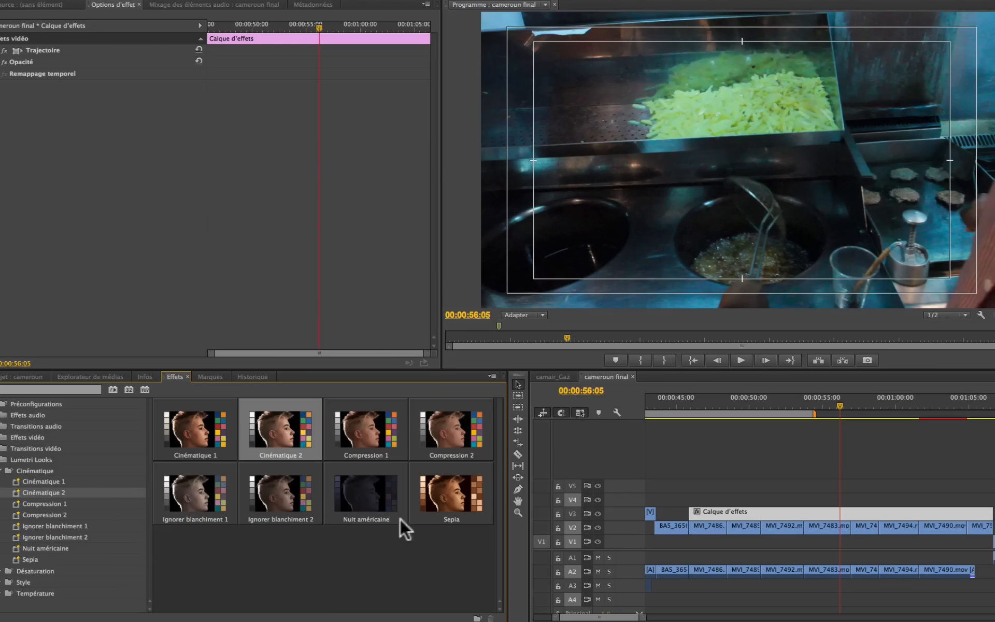
pyautogui.moveTo(451, 499); pyautogui.dragTo(826, 511)
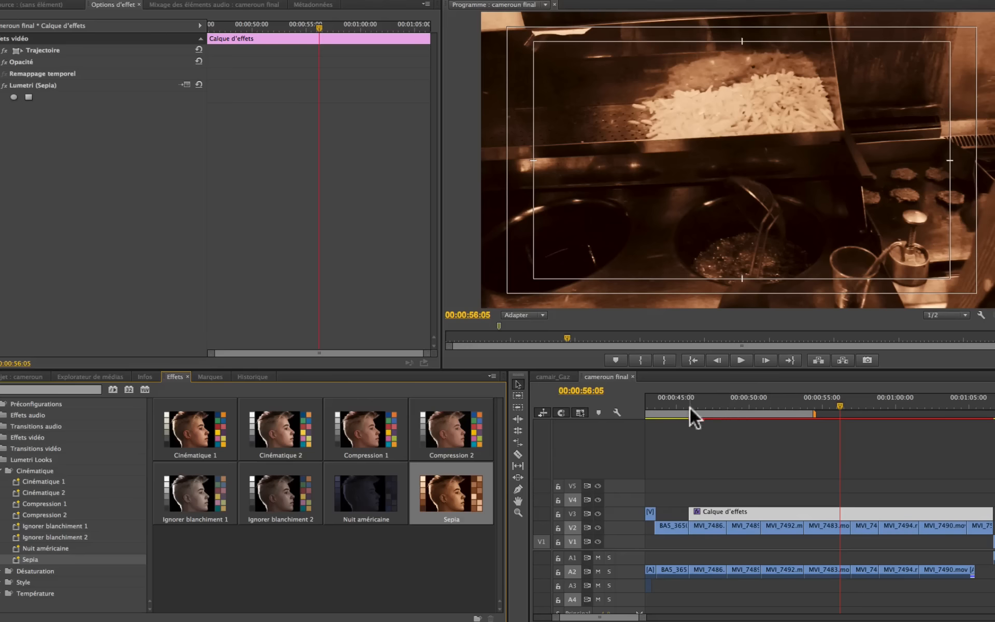
pyautogui.moveTo(692, 400); pyautogui.dragTo(773, 441)
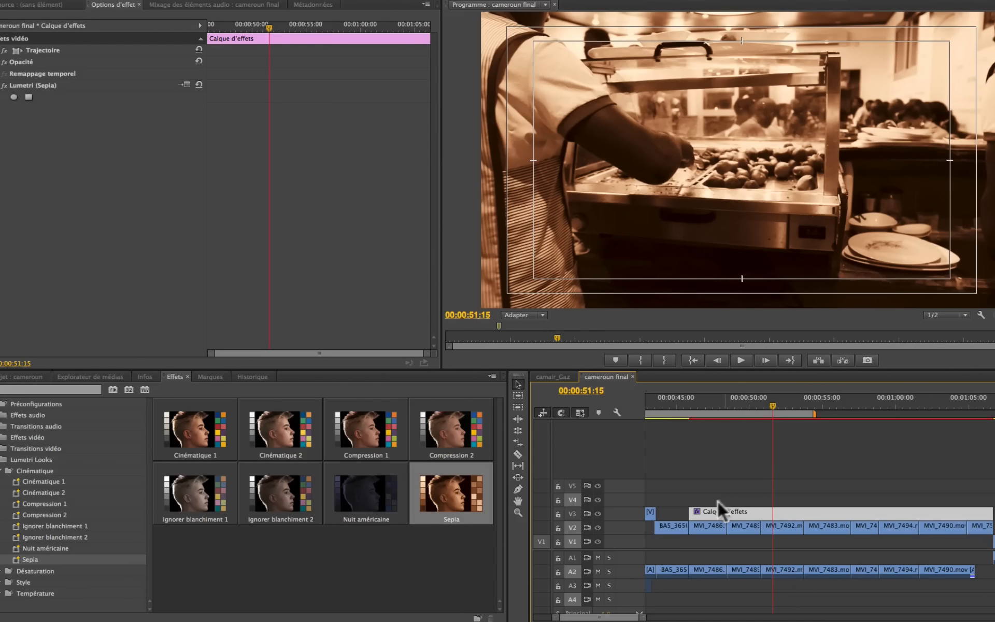
# - Trim the adjustment layer to run from about 00:00:47:05 to about 00:01:05:10
pyautogui.moveTo(693, 512); pyautogui.dragTo(708, 512)
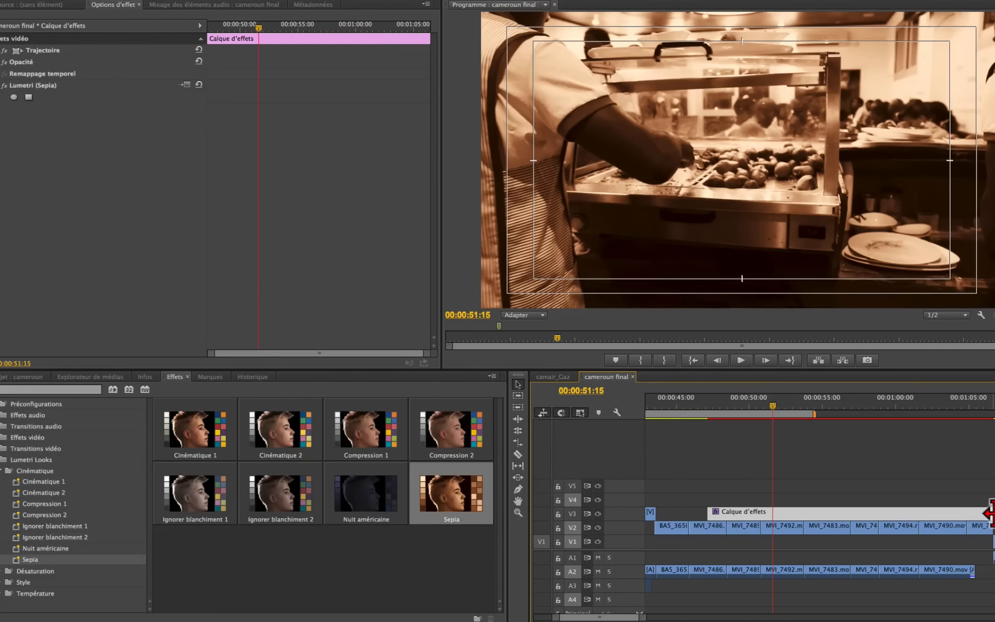
pyautogui.moveTo(985, 512); pyautogui.dragTo(974, 513)
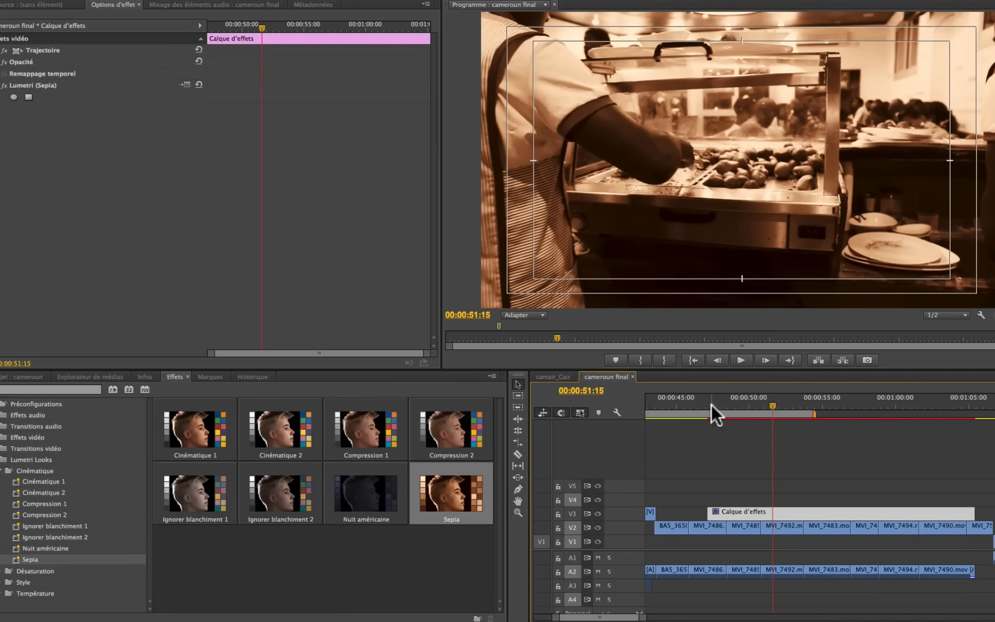
# - Keyframe the adjustment layer's opacity at 100 % at 00:00:48:01 and at 0 % at its start, 00:00:47:05
pyautogui.moveTo(711, 404)
pyautogui.mouseDown()
pyautogui.moveTo(689, 408)
pyautogui.moveTo(718, 409)
pyautogui.mouseUp()
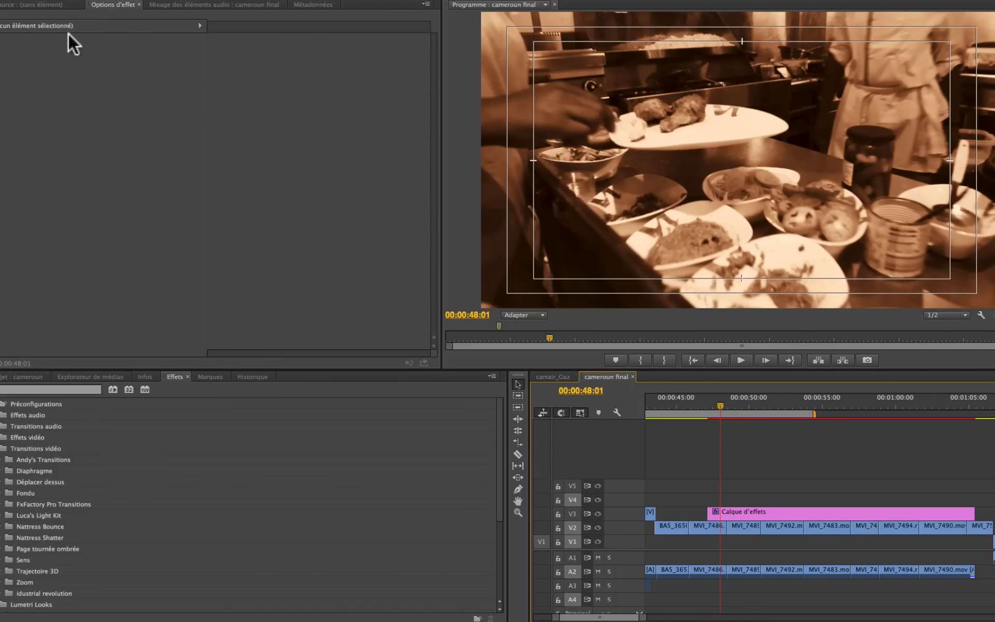
pyautogui.click(714, 465)
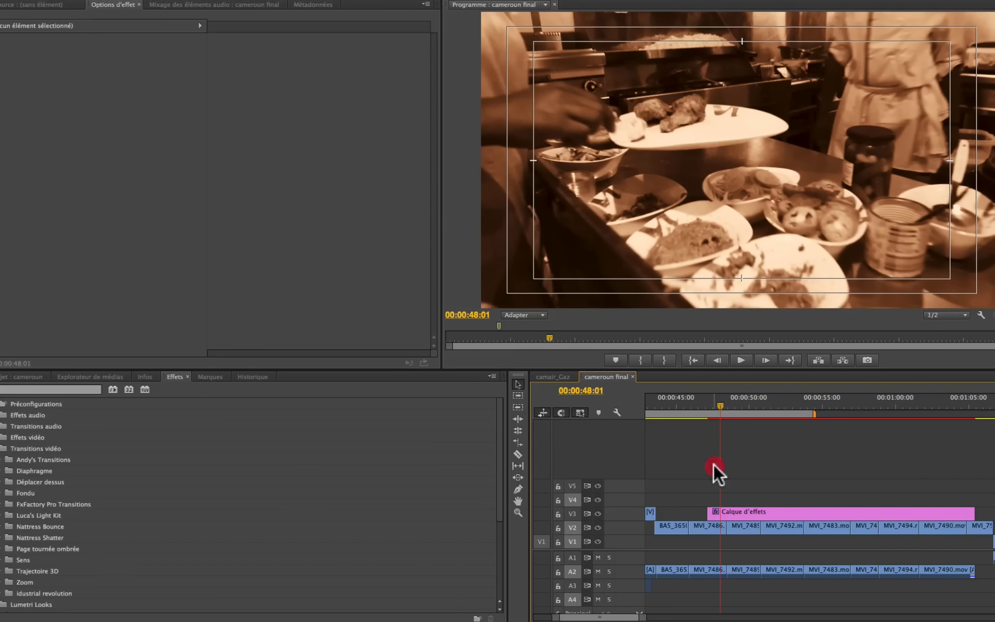
pyautogui.click(732, 512)
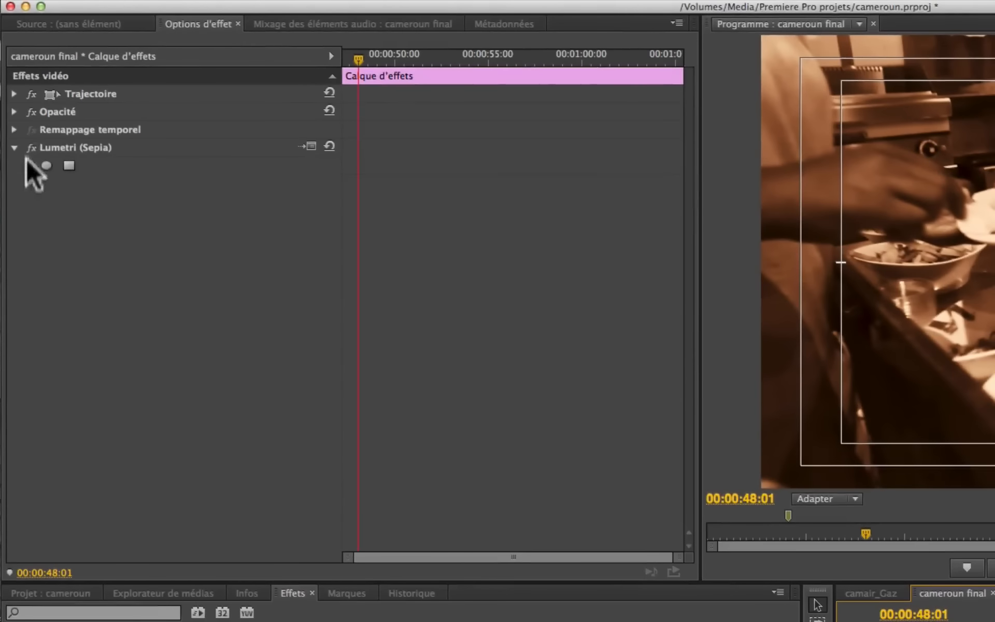
pyautogui.click(14, 111)
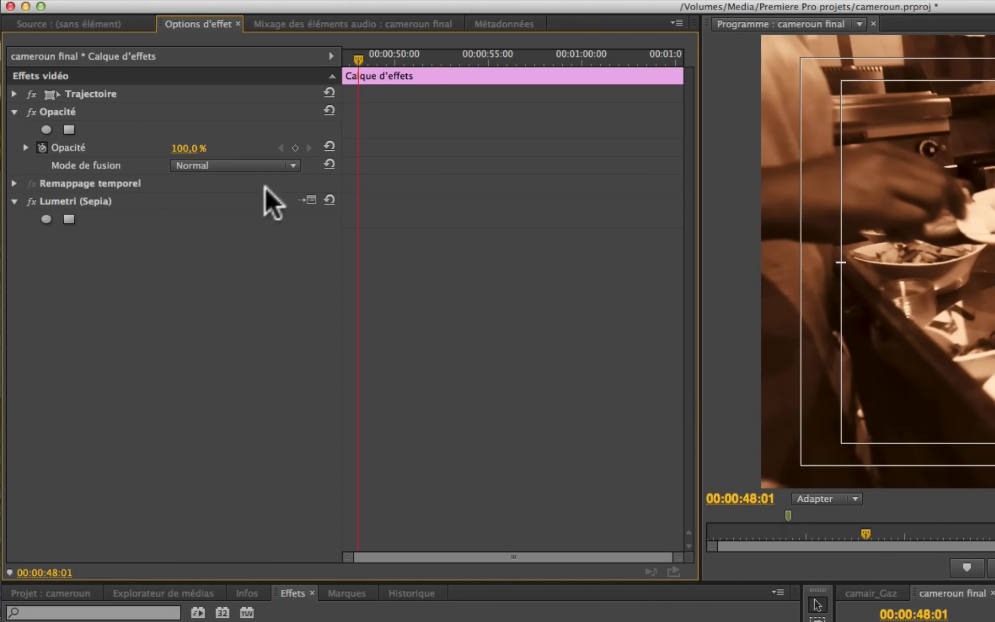
pyautogui.click(296, 147)
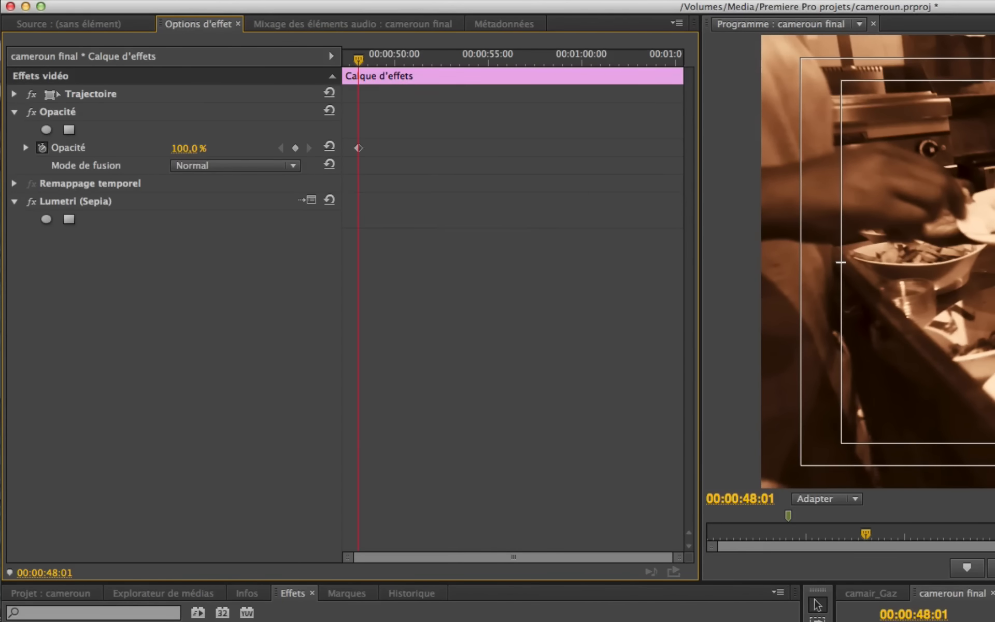
pyautogui.moveTo(729, 411)
pyautogui.mouseDown()
pyautogui.moveTo(697, 411)
pyautogui.moveTo(733, 410)
pyautogui.moveTo(716, 411)
pyautogui.mouseUp()
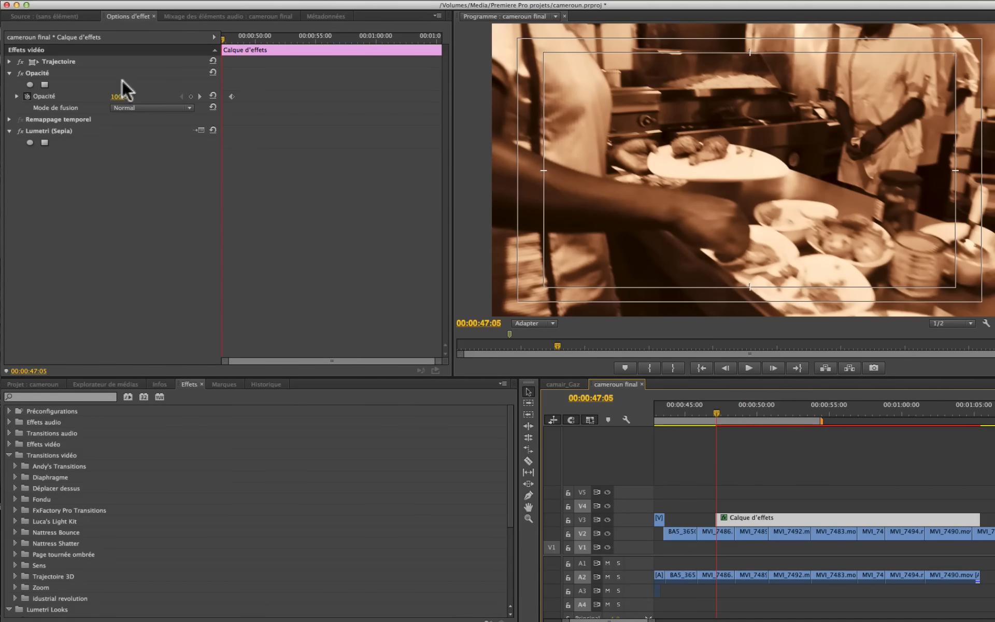
pyautogui.moveTo(119, 104); pyautogui.dragTo(67, 104)
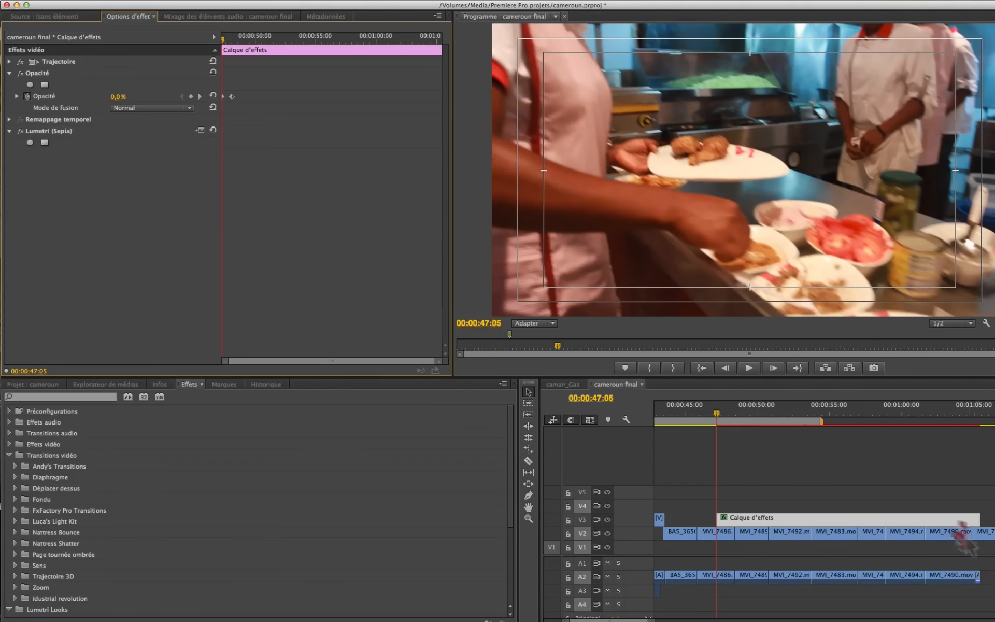
# - Play back the Sepia fade-in, lengthen it by moving the 100 % opacity keyframe to about 00:00:50:20, and play it again
pyautogui.click(694, 406)
pyautogui.press('space')
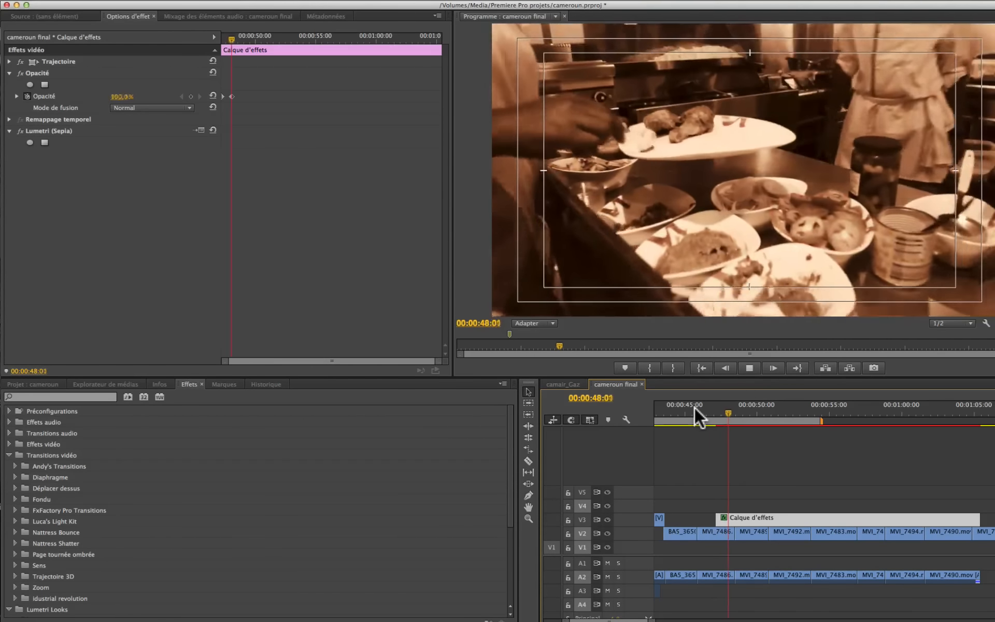
pyautogui.press('space')
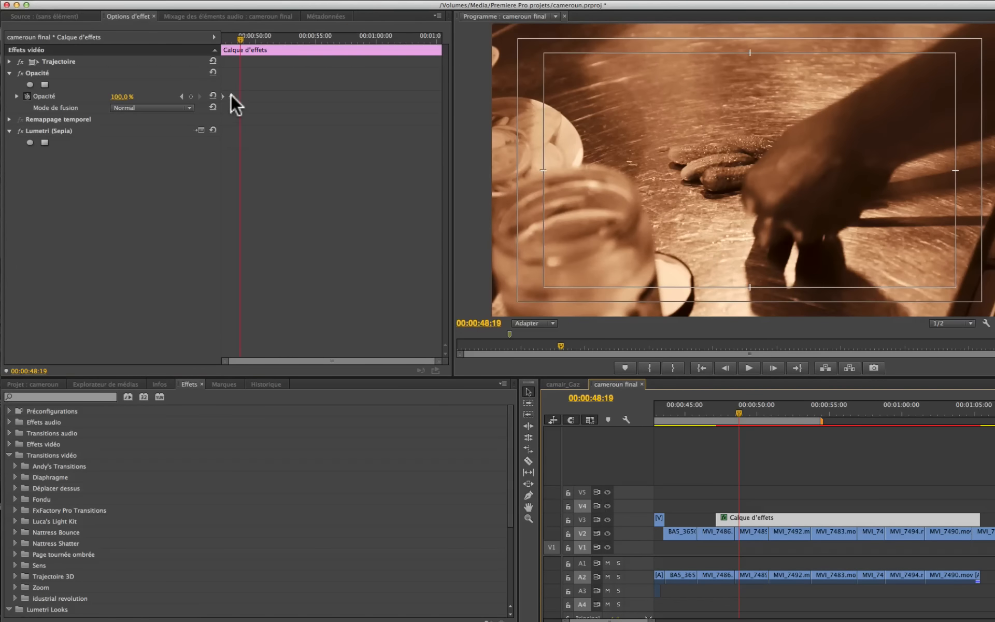
pyautogui.moveTo(232, 96); pyautogui.dragTo(264, 96)
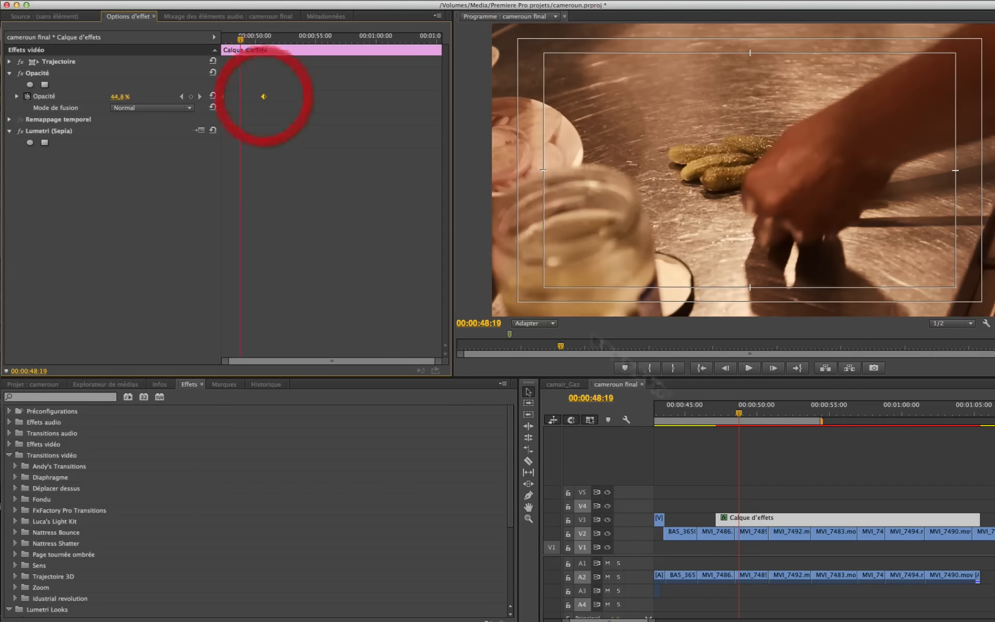
pyautogui.click(700, 406)
pyautogui.press('space')
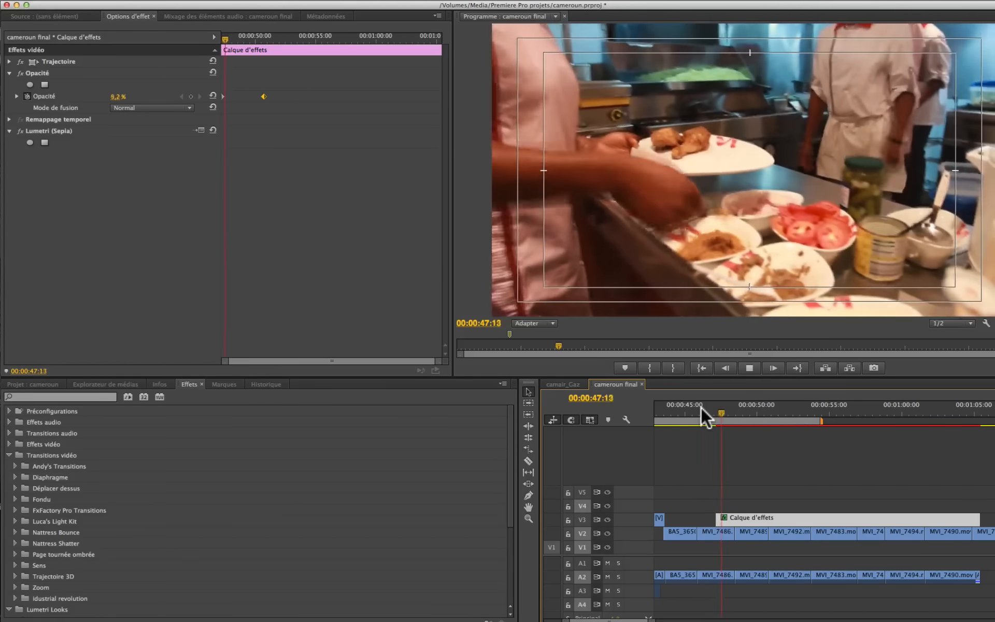
# - Shorten the adjustment layer's end to about 00:01:03:12, and delete the layer from track V3
pyautogui.moveTo(700, 406); pyautogui.dragTo(941, 424)
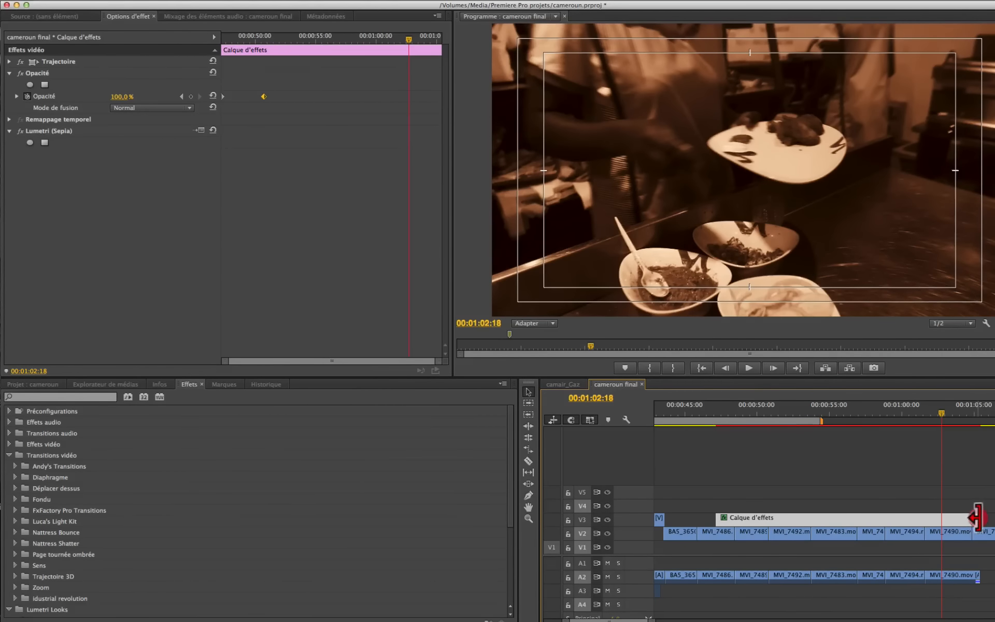
pyautogui.moveTo(975, 517); pyautogui.dragTo(951, 517)
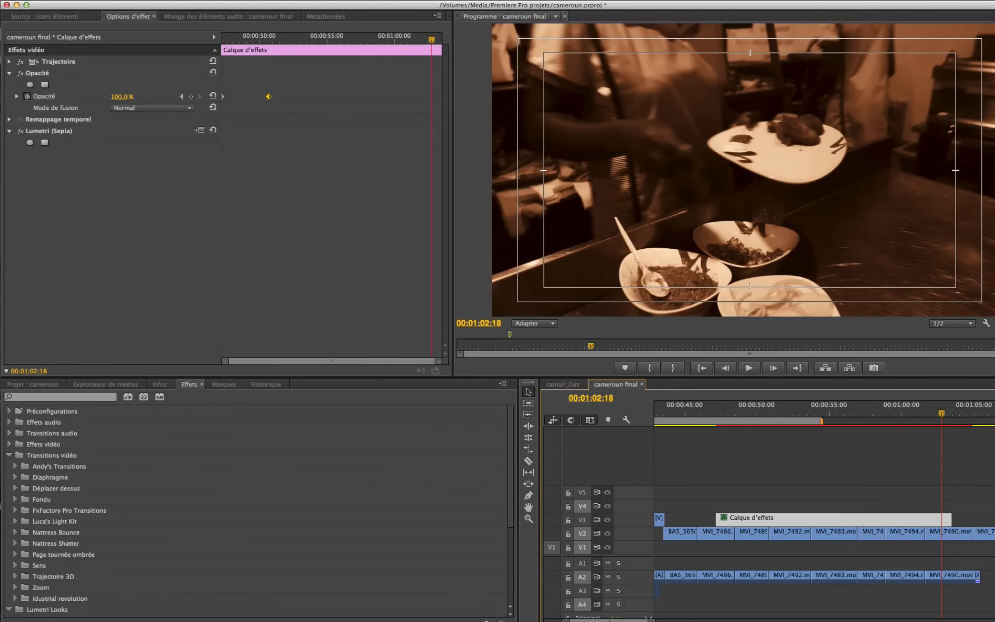
pyautogui.click(816, 516)
pyautogui.press('Delete')
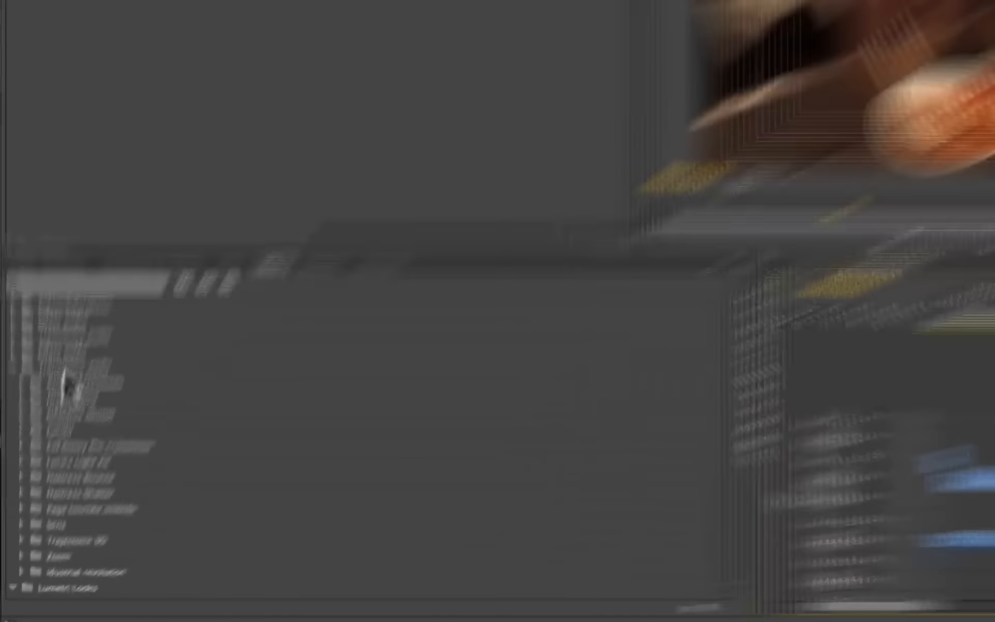
# - Browse the video effects to the Générer category and select the Cercle effect
pyautogui.click(16, 257)
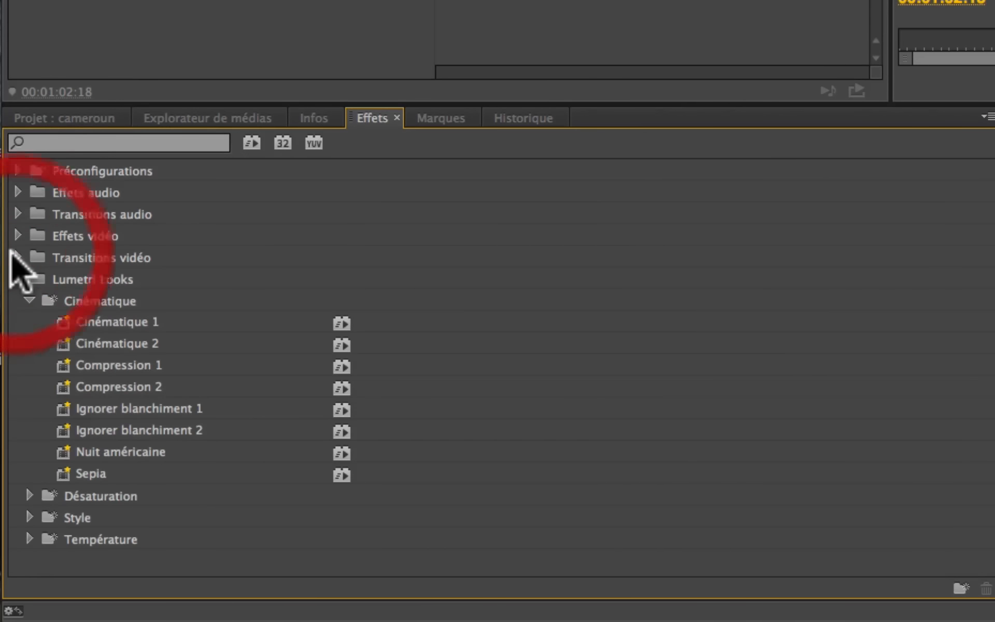
pyautogui.click(17, 235)
pyautogui.scroll(-3, 54, 337)
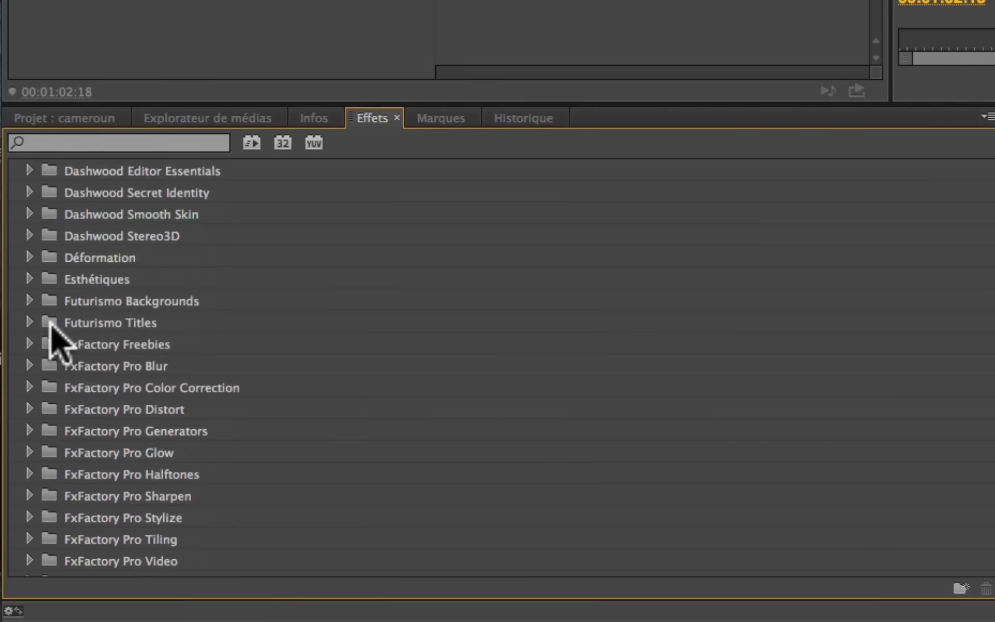
pyautogui.scroll(-4, 54, 337)
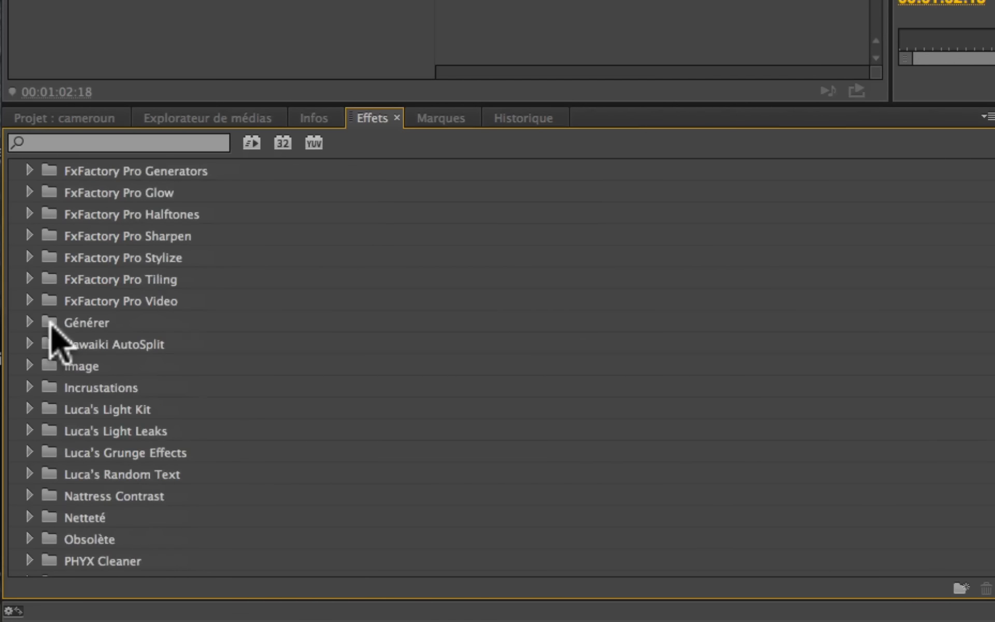
pyautogui.click(28, 324)
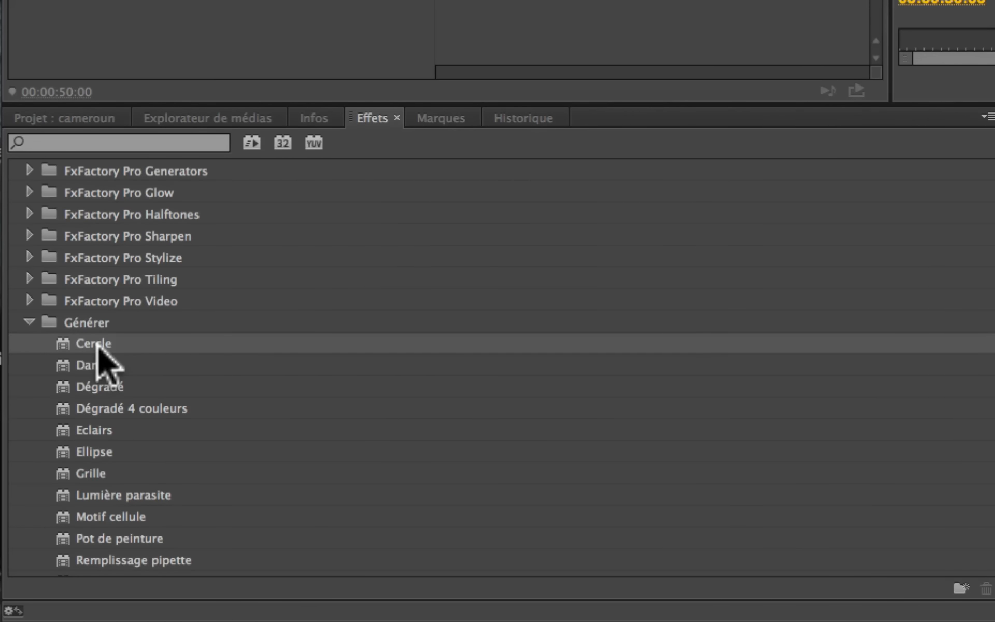
pyautogui.click(97, 345)
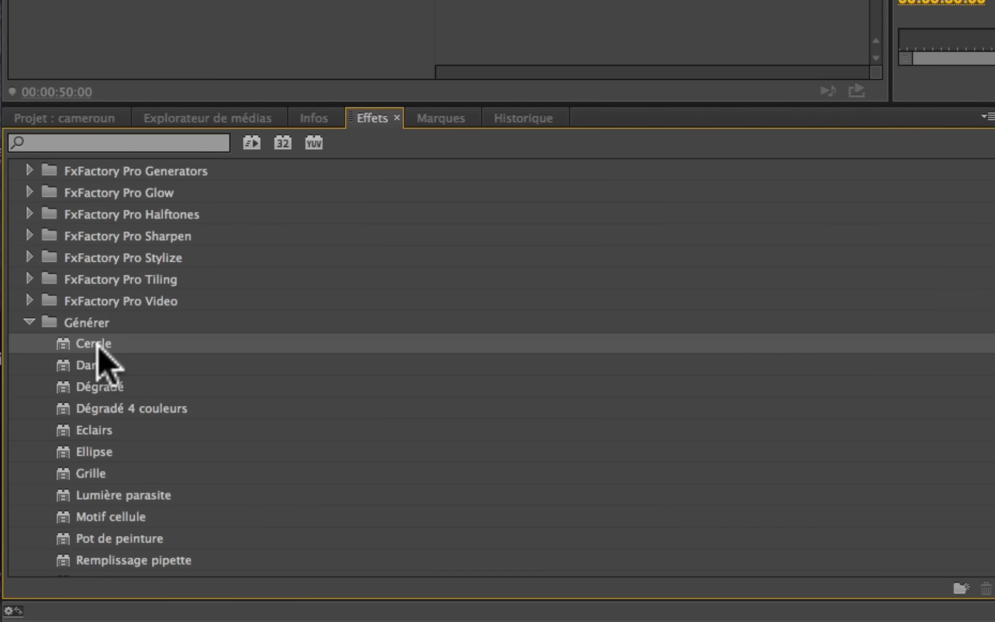
# - Create a 1920 × 1080 black video item at 25 fps with square pixels
pyautogui.click(196, 10)
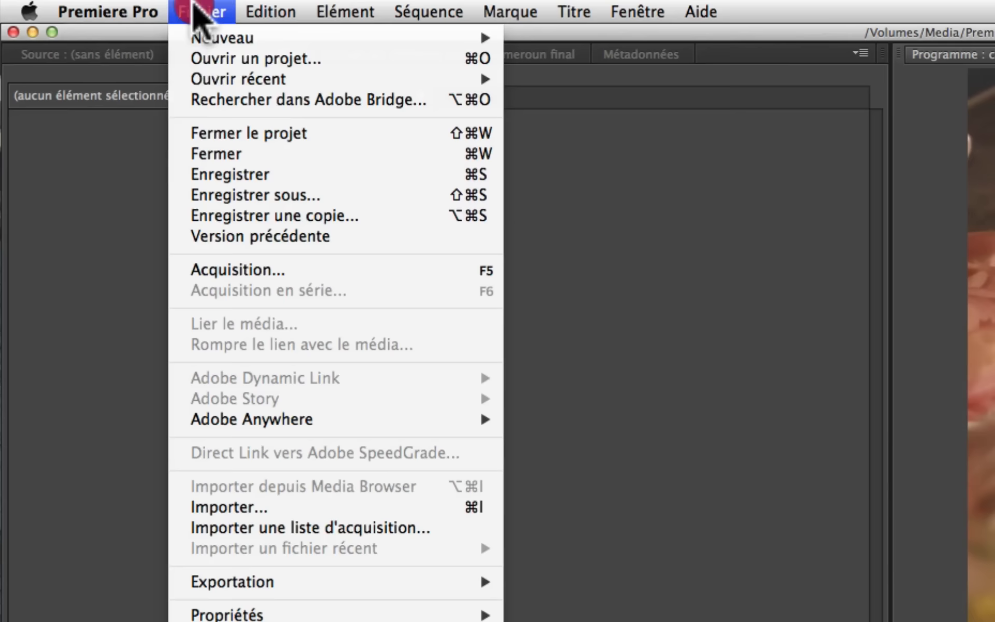
pyautogui.moveTo(204, 38)
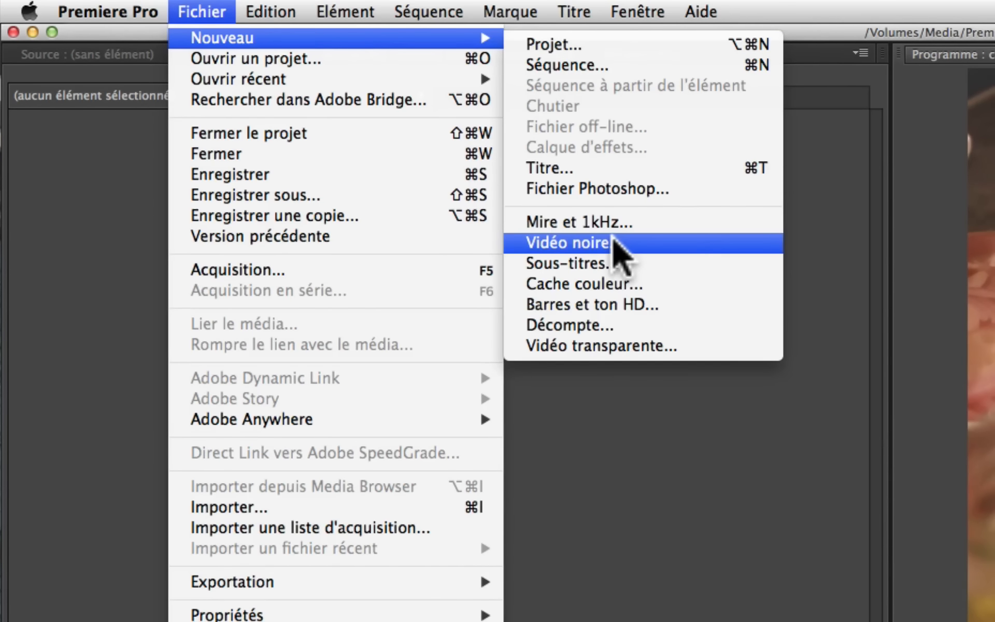
pyautogui.click(614, 240)
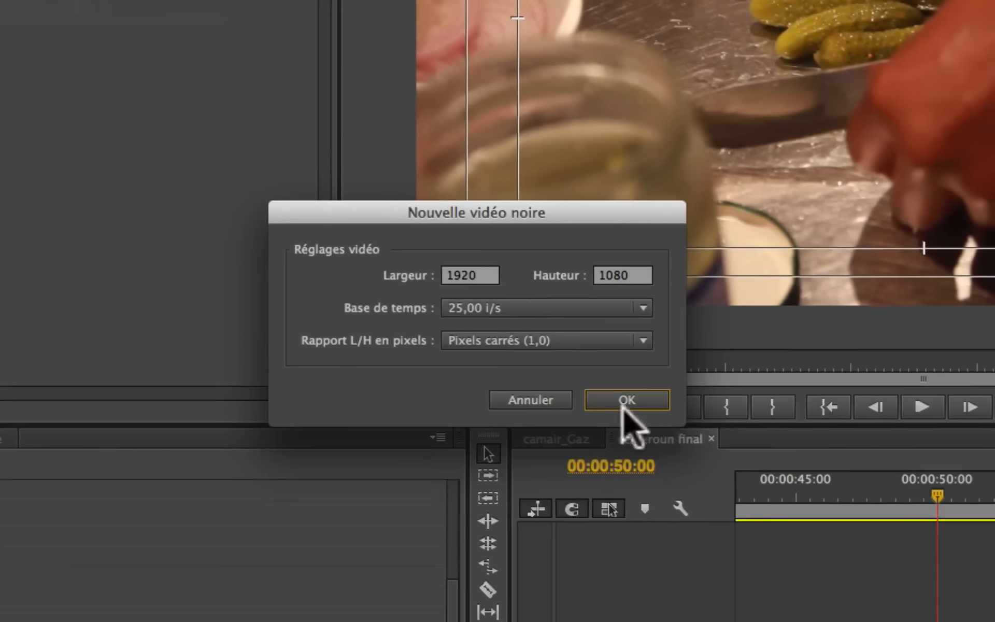
pyautogui.click(661, 407)
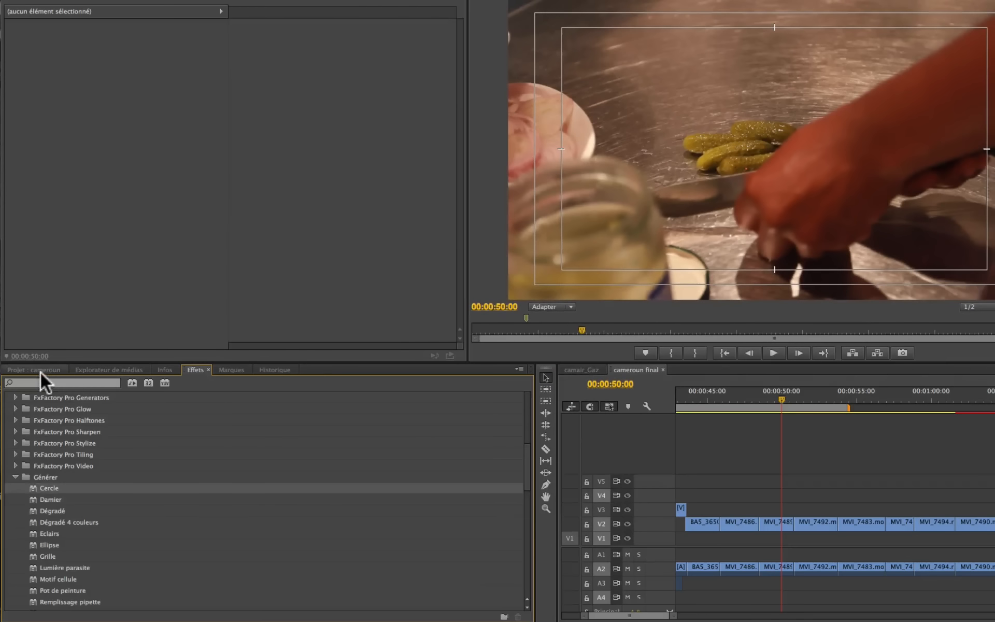
# - Place the new Vidéo noire on track V3 above the MVI clips from about 00:00:47 and extend it to about 00:00:56:12
pyautogui.click(39, 371)
pyautogui.moveTo(156, 582); pyautogui.dragTo(739, 509)
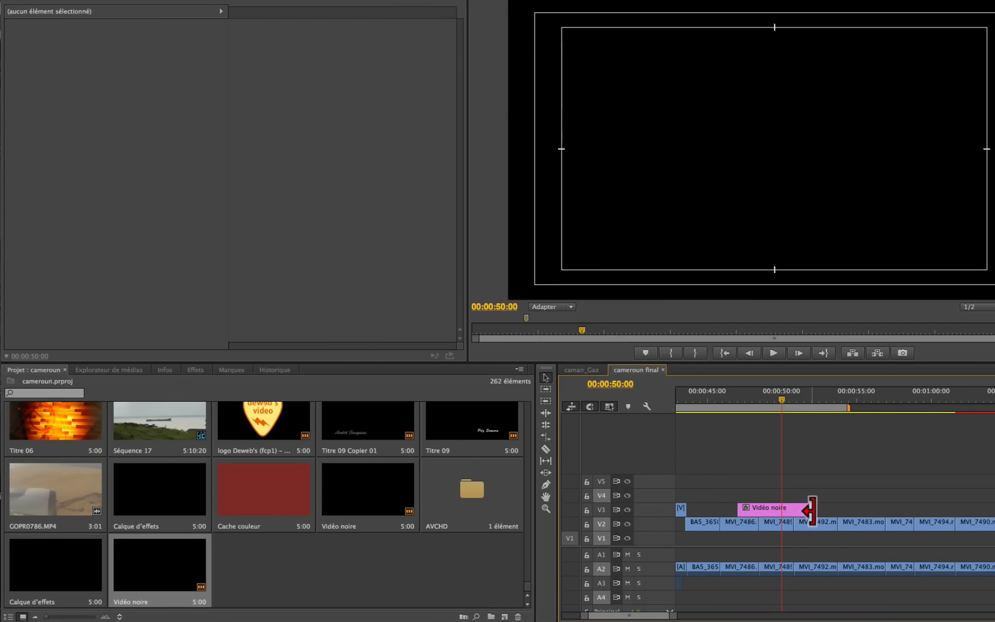
pyautogui.moveTo(810, 510); pyautogui.dragTo(878, 508)
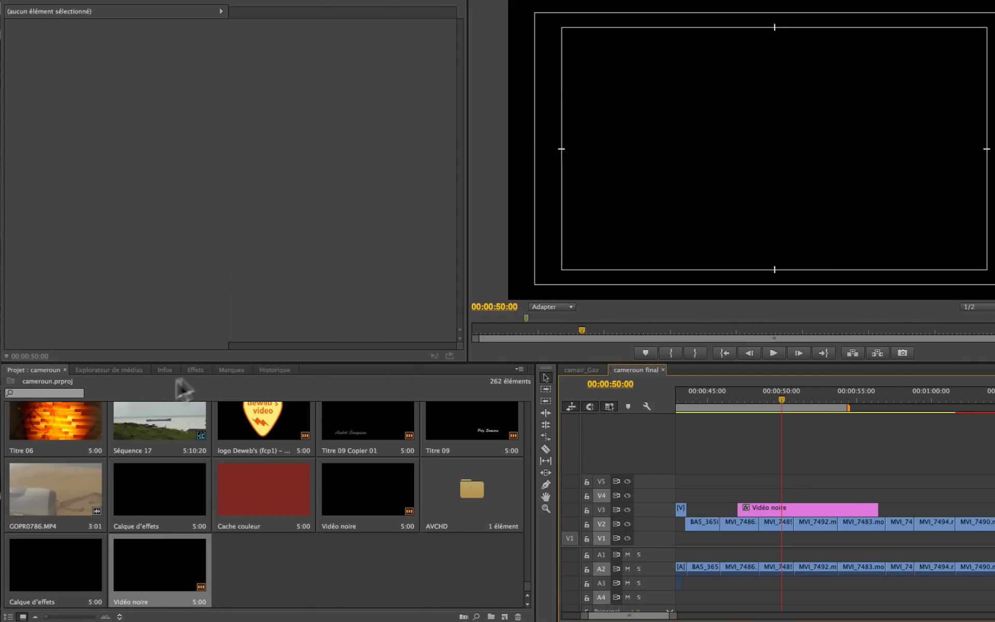
# - Apply the Cercle effect to the Vidéo noire clip on track V3, with its horizontal centre at 941 and radius 176
pyautogui.click(195, 369)
pyautogui.moveTo(49, 489)
pyautogui.mouseDown()
pyautogui.moveTo(67, 472)
pyautogui.moveTo(770, 471)
pyautogui.moveTo(773, 508)
pyautogui.mouseUp()
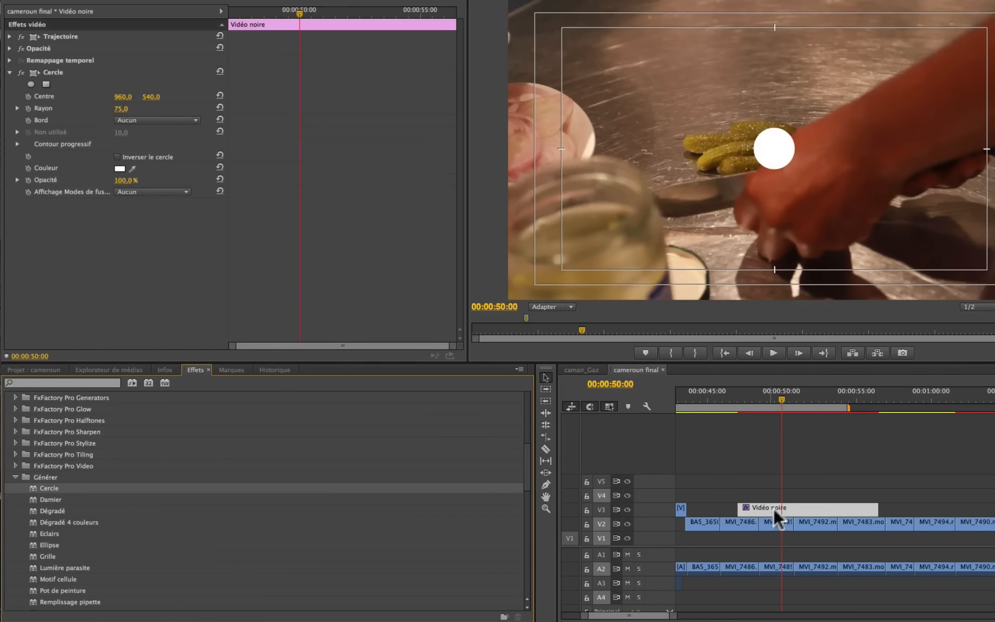
pyautogui.moveTo(721, 399); pyautogui.dragTo(812, 401)
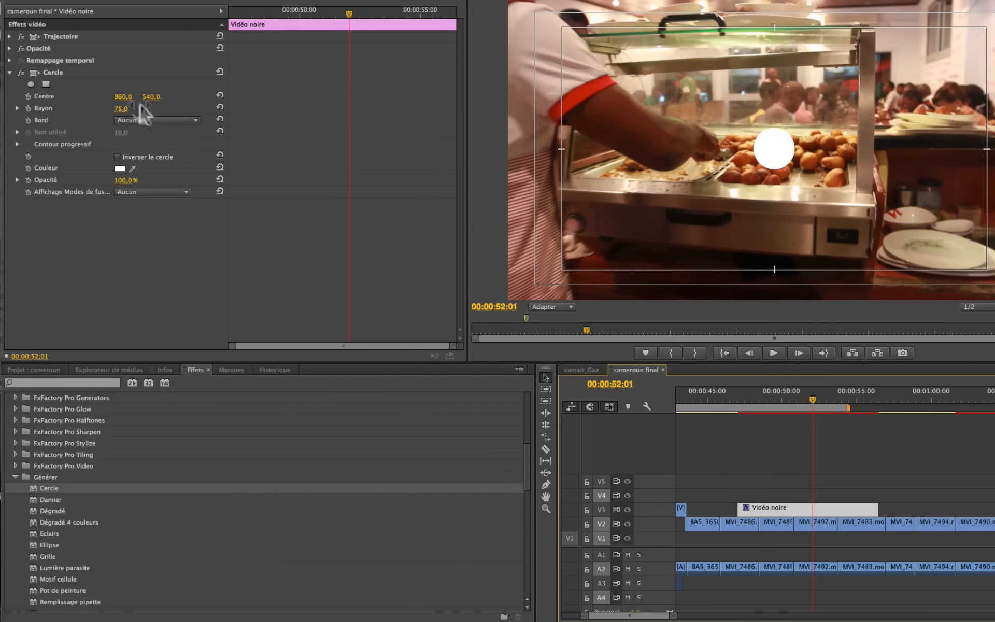
pyautogui.moveTo(125, 99); pyautogui.dragTo(173, 109)
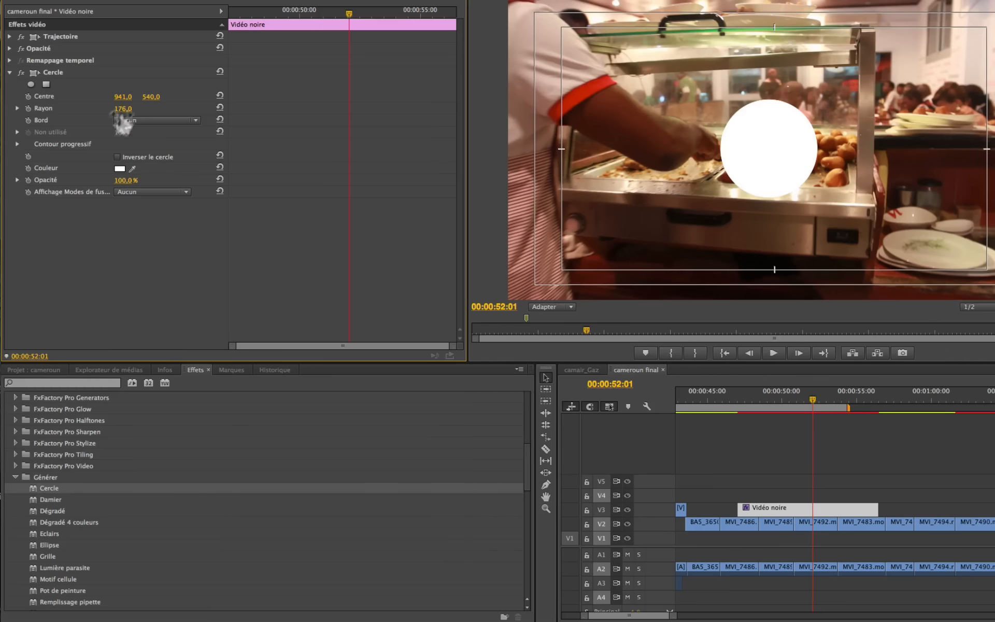
# - Set the circle's colour to the very dark red 1F0505
pyautogui.click(120, 169)
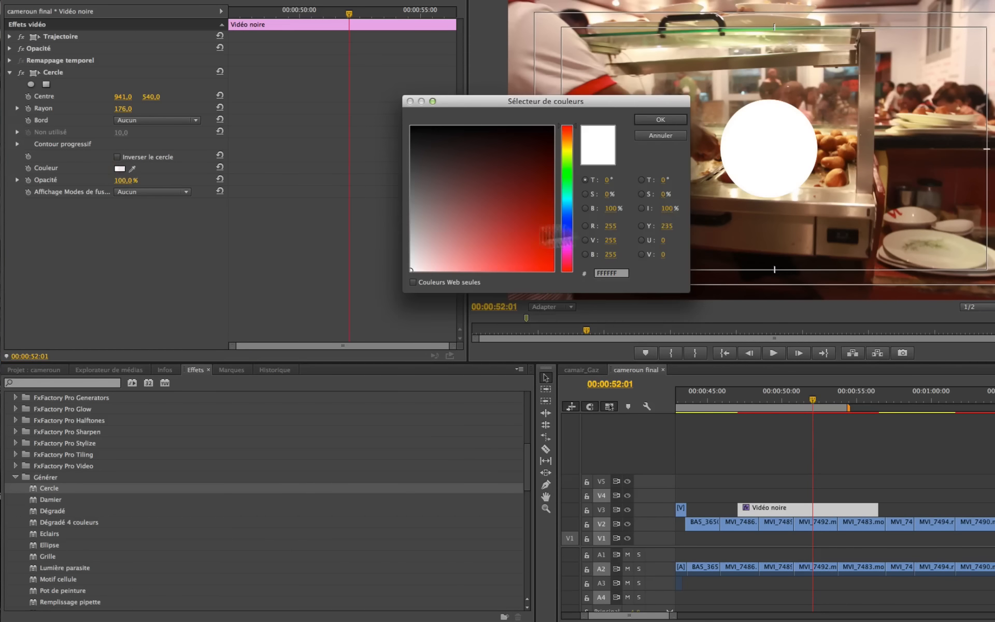
pyautogui.click(516, 219)
pyautogui.click(528, 141)
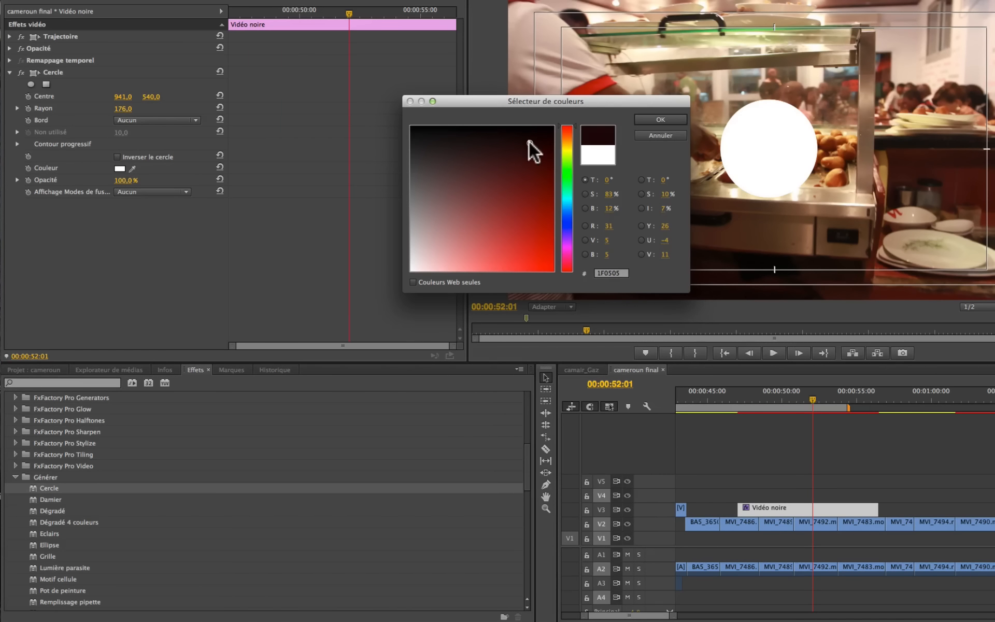
pyautogui.click(647, 119)
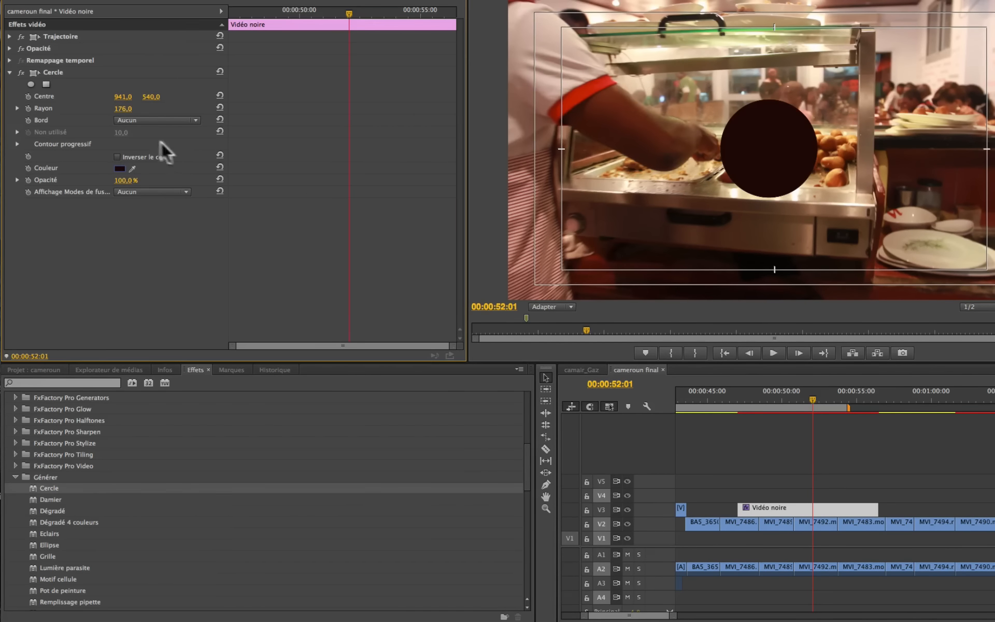
# - Set the Vidéo noire clip's blend mode to Incruster and its opacity to 75 %
pyautogui.click(9, 48)
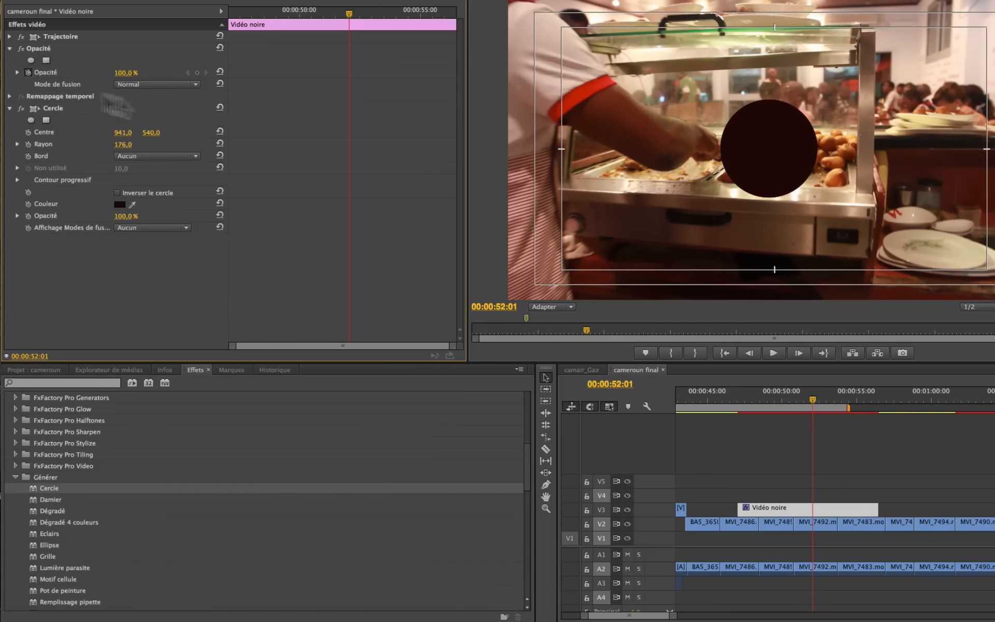
pyautogui.click(196, 84)
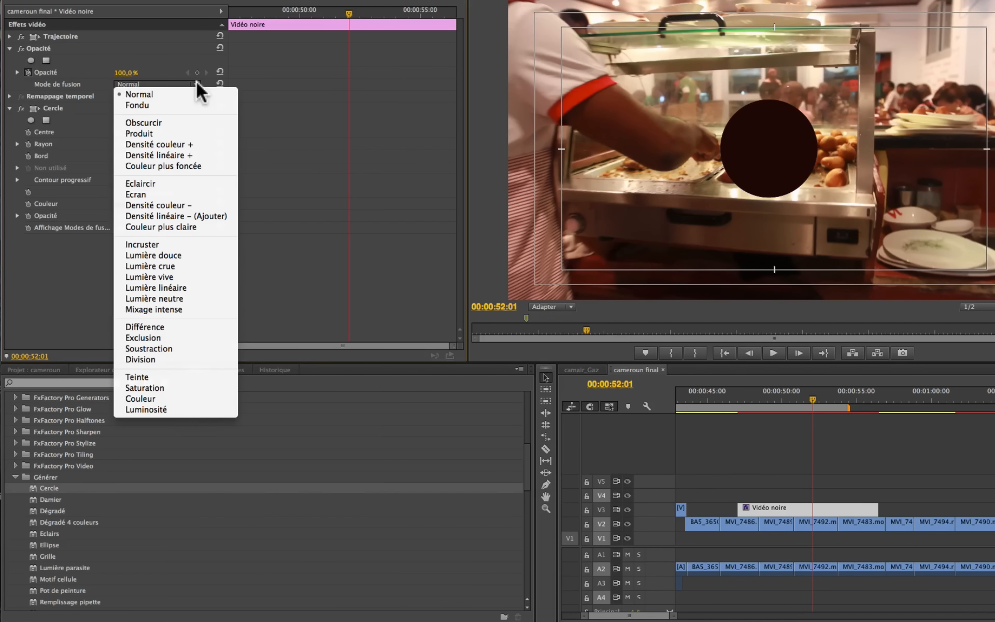
pyautogui.click(162, 244)
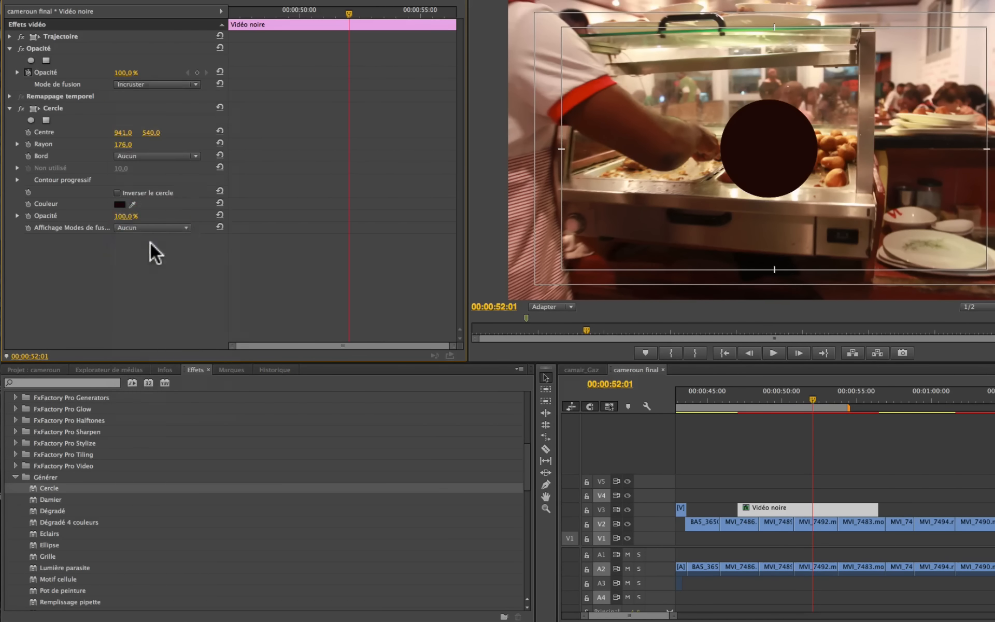
pyautogui.press('space')
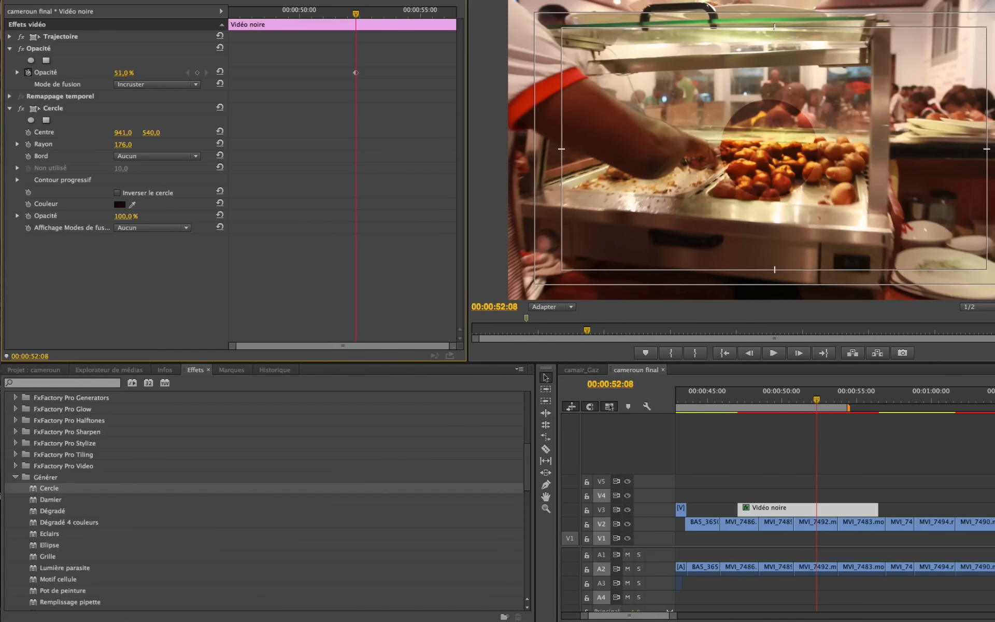
pyautogui.moveTo(125, 72)
pyautogui.mouseDown()
pyautogui.moveTo(99, 73)
pyautogui.moveTo(120, 72)
pyautogui.mouseUp()
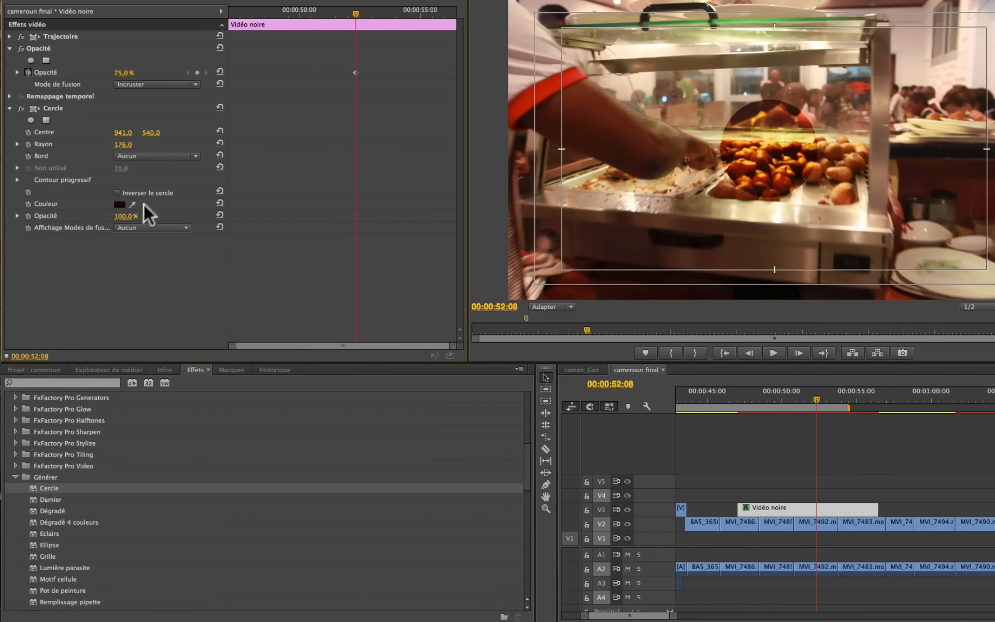
# - Delete the Cercle effect and restore the Vidéo noire clip to Normal blending at 100 % opacity
pyautogui.click(103, 110)
pyautogui.click(103, 110)
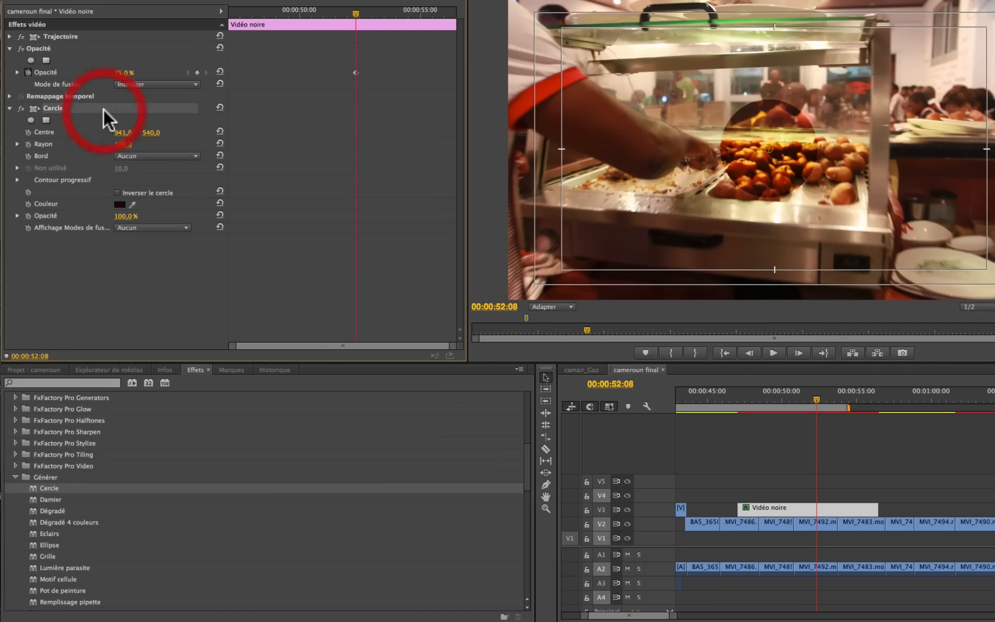
pyautogui.press('Delete')
pyautogui.click(172, 84)
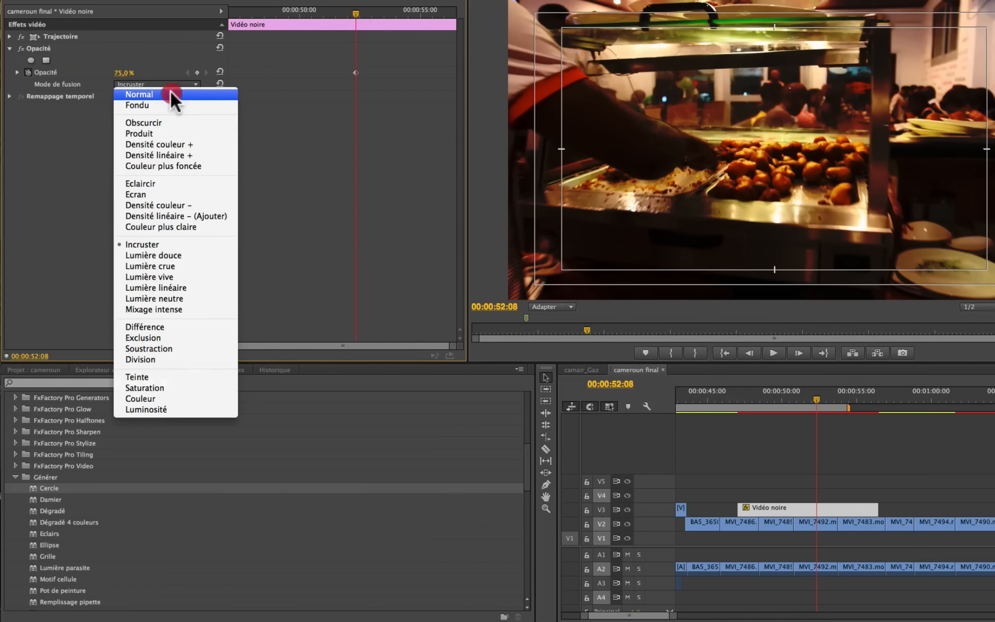
pyautogui.click(170, 91)
pyautogui.moveTo(125, 73); pyautogui.dragTo(155, 73)
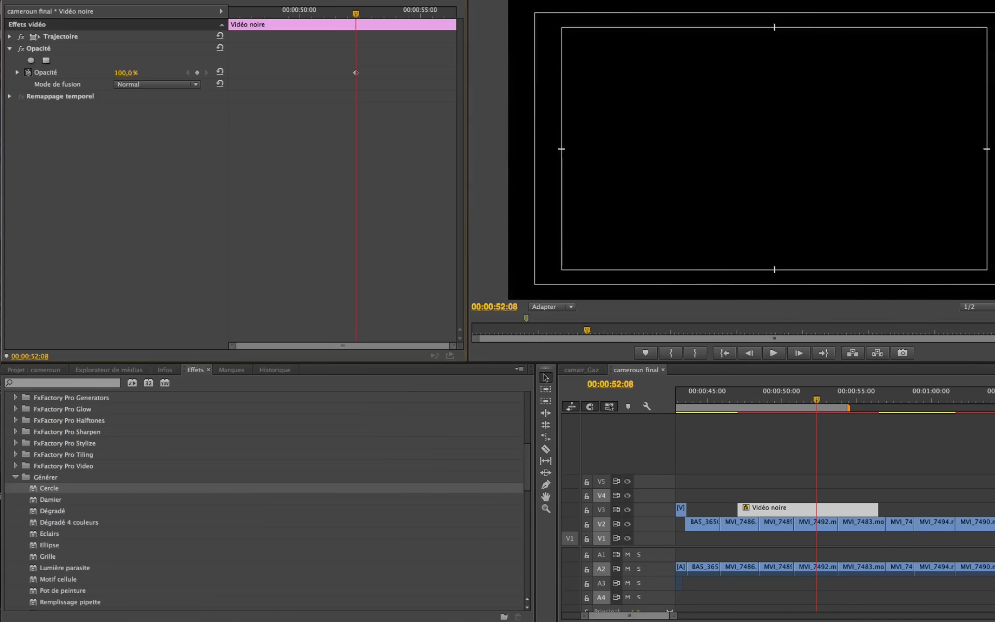
# - Apply the Damier effect to the Vidéo noire clip on V3, and try Incruster blending before choosing Lumière douce
pyautogui.scroll(5, 85, 509)
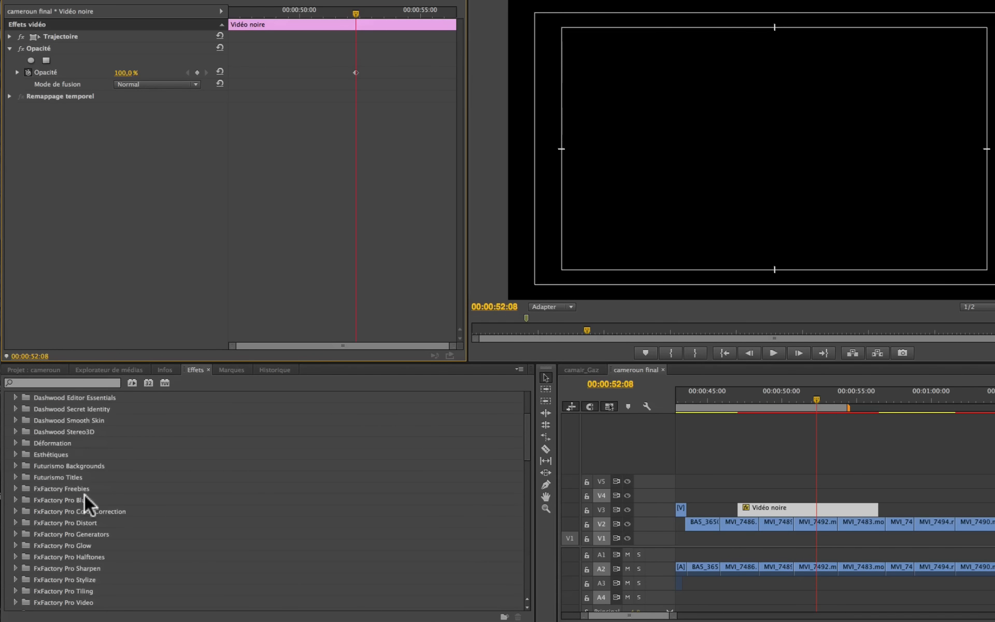
pyautogui.scroll(-8, 85, 494)
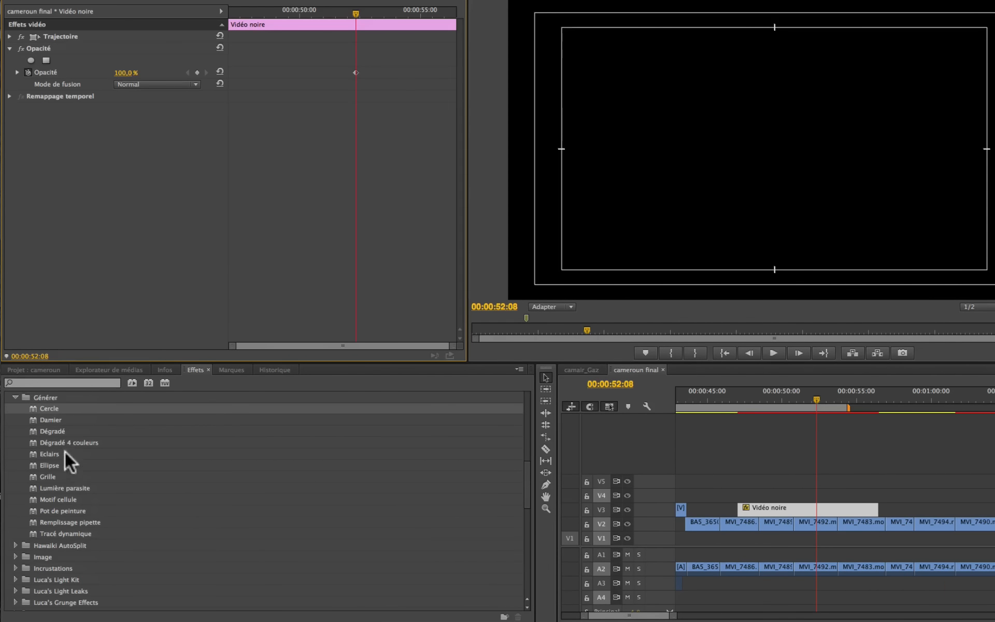
pyautogui.moveTo(32, 414); pyautogui.dragTo(760, 511)
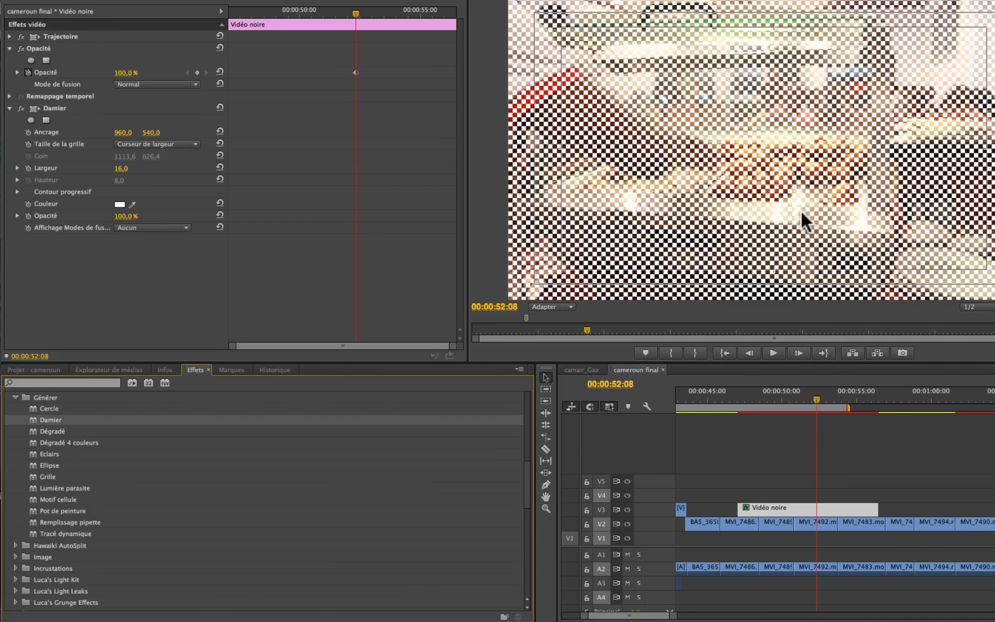
pyautogui.click(195, 83)
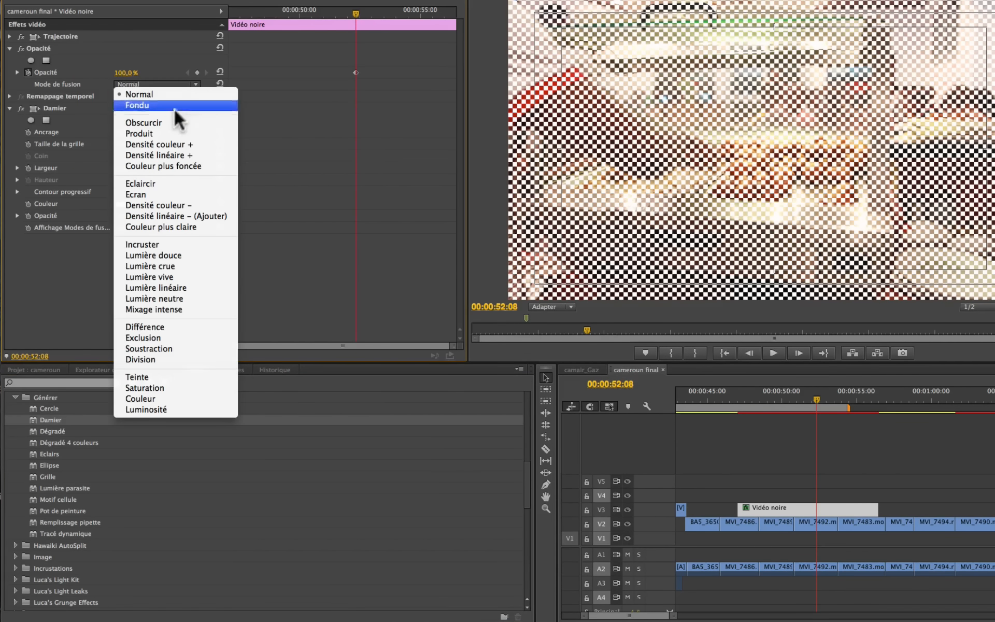
pyautogui.click(143, 243)
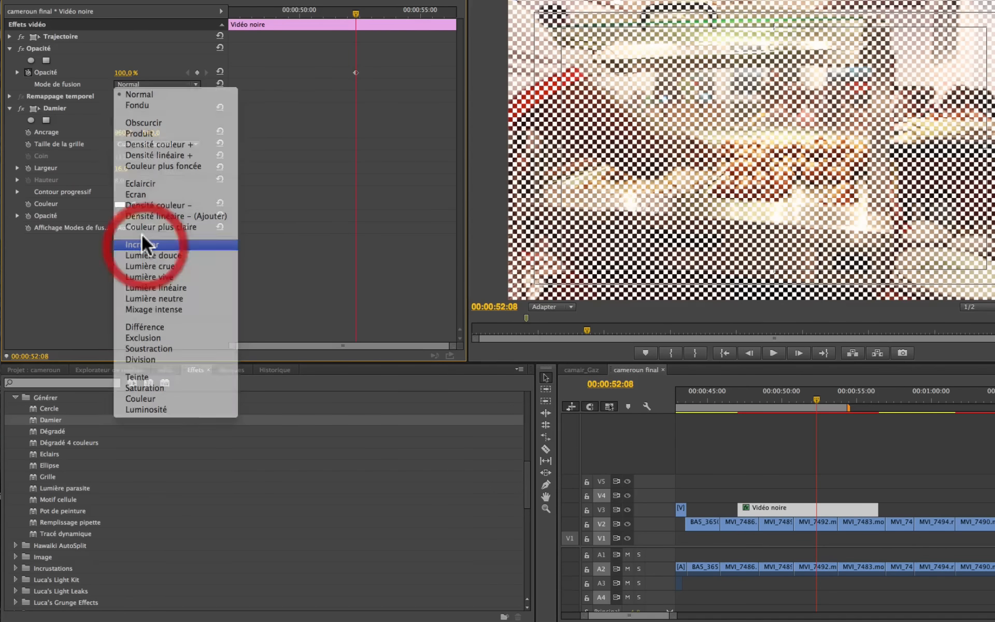
pyautogui.click(195, 84)
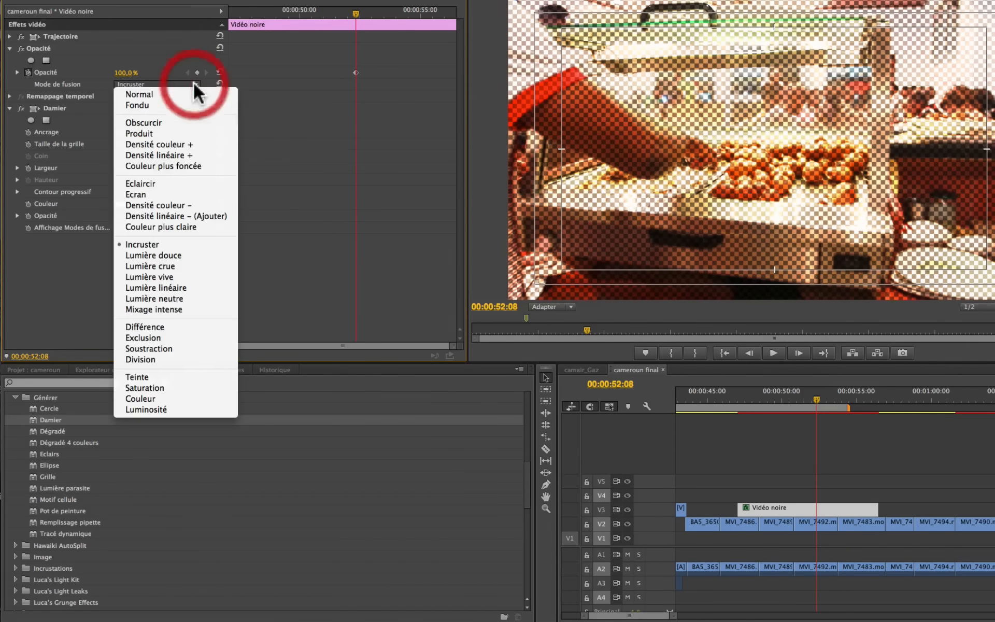
pyautogui.click(164, 255)
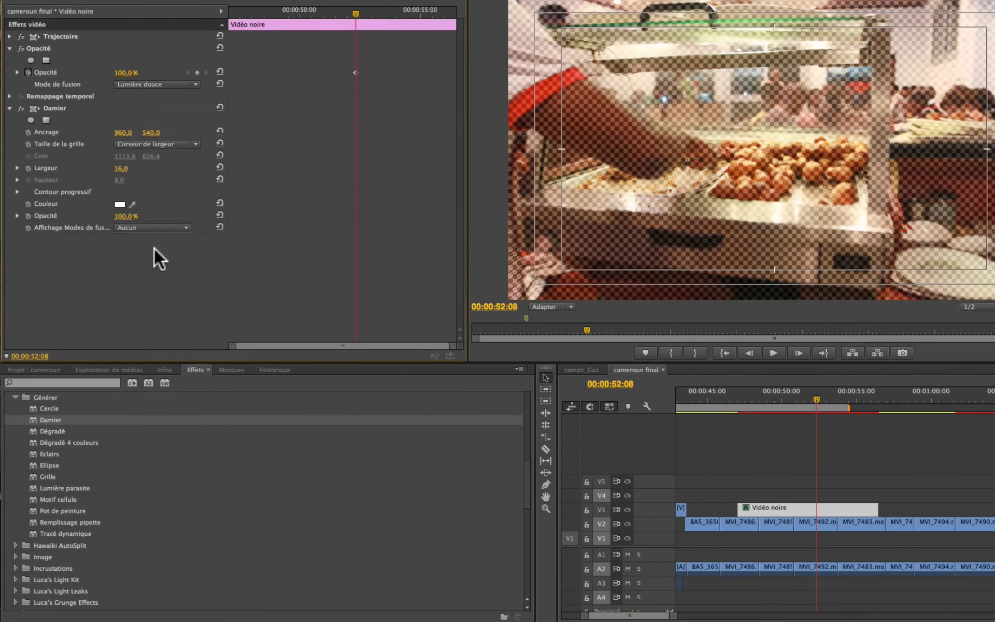
# - Set the checkerboard's width to 7 and the Vidéo noire clip's opacity to 71 %
pyautogui.moveTo(128, 78); pyautogui.dragTo(77, 78)
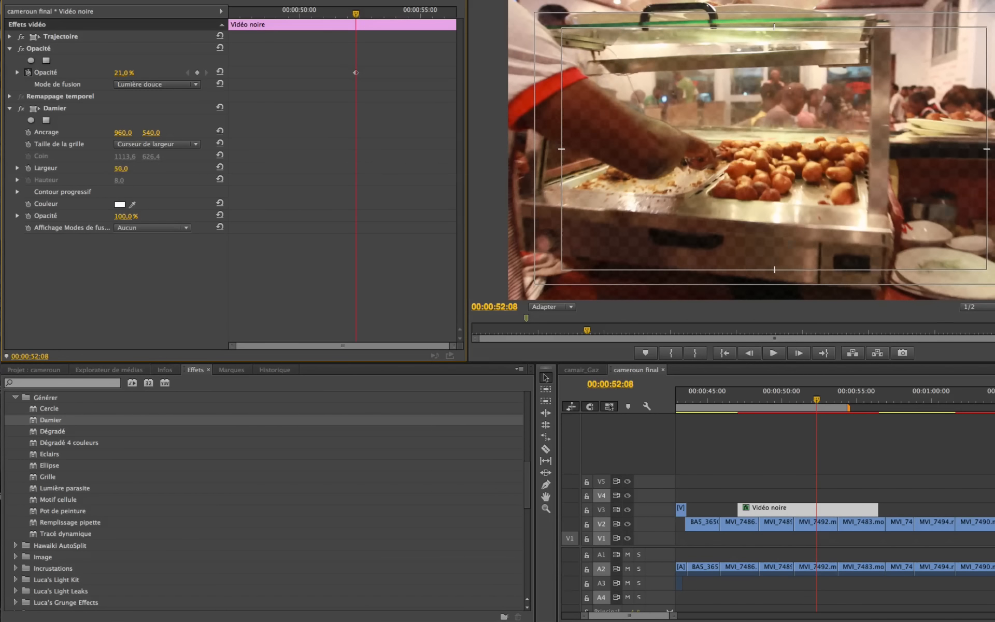
pyautogui.moveTo(121, 168); pyautogui.dragTo(126, 168)
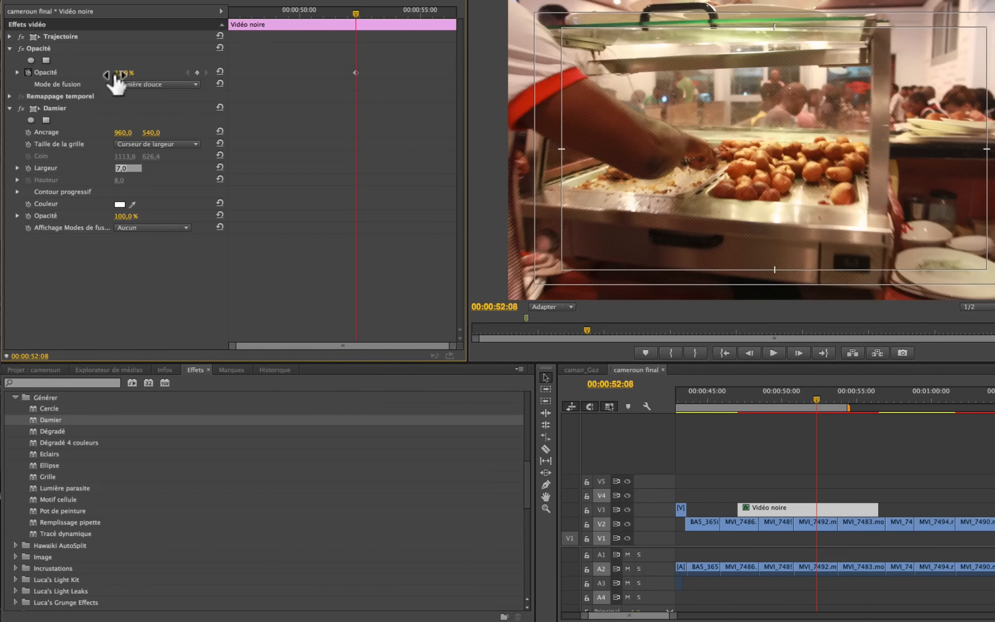
pyautogui.moveTo(118, 73); pyautogui.dragTo(134, 73)
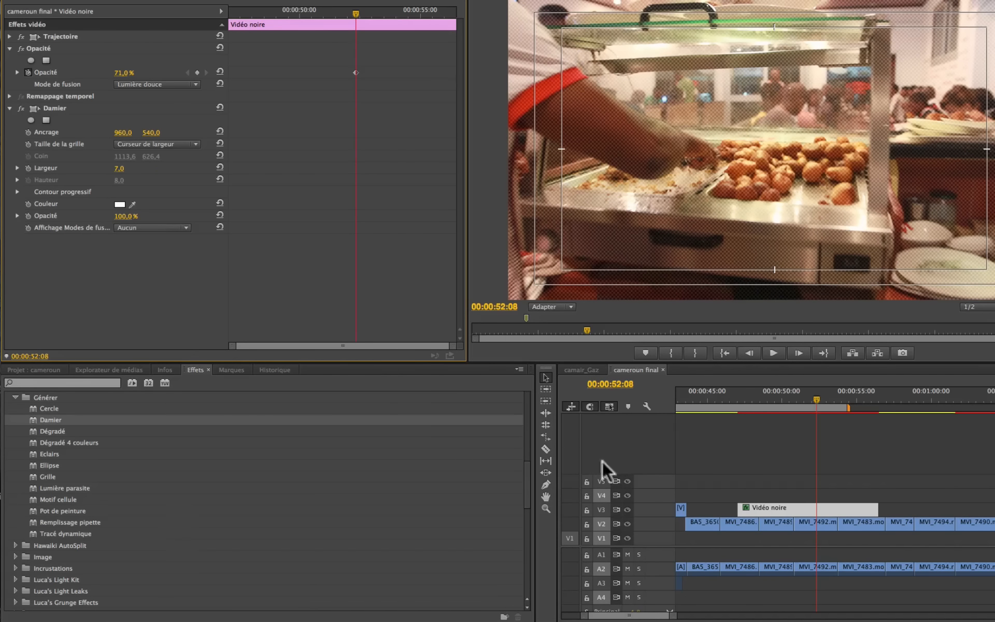
# - Delete the Damier effect and return the Vidéo noire clip to Normal blending with 100 % opacity
pyautogui.click(54, 107)
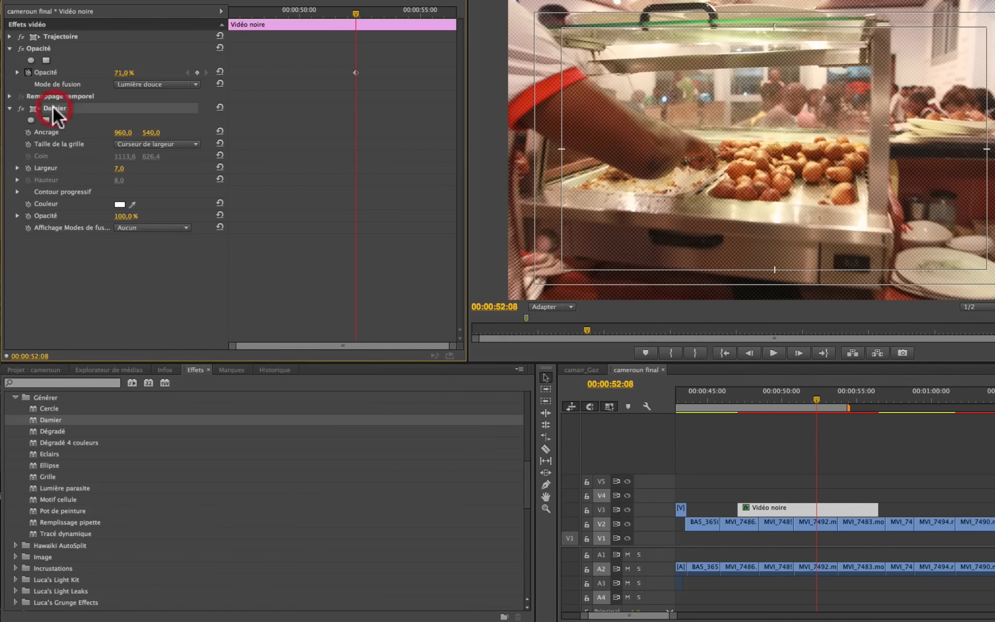
pyautogui.press('Delete')
pyautogui.click(166, 84)
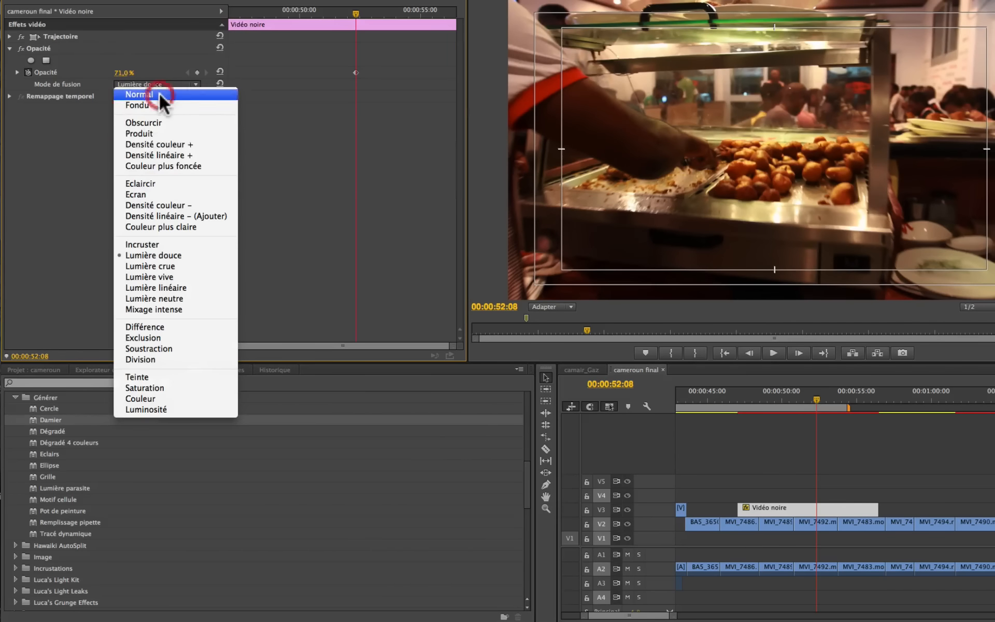
pyautogui.click(160, 93)
pyautogui.moveTo(118, 72); pyautogui.dragTo(171, 72)
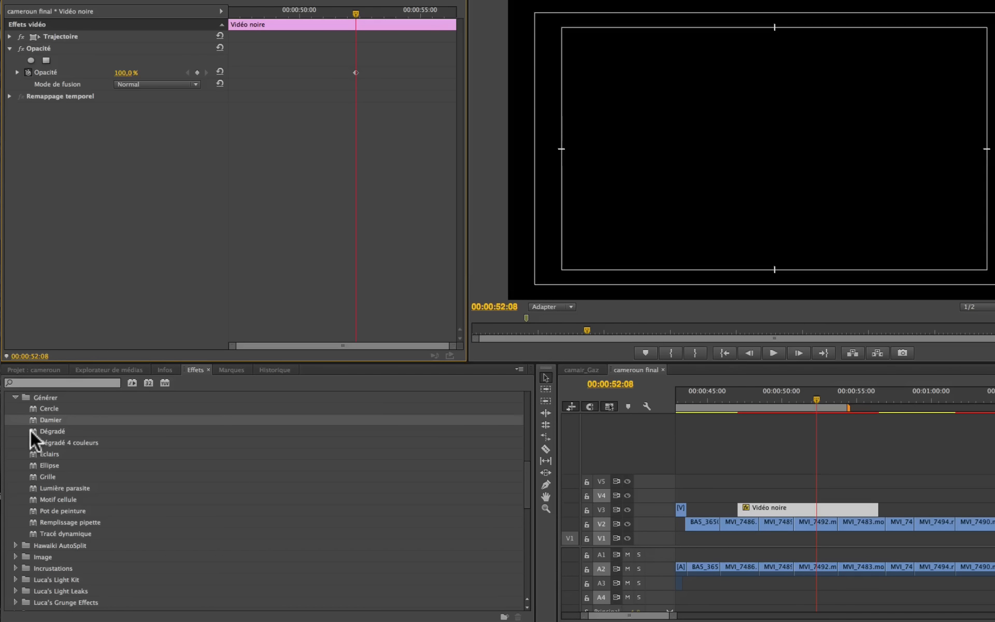
# - Select the Vidéo noire clip on track V4 above MVI_9036.mov and place the playhead at 00:02:59:15
pyautogui.click(928, 412)
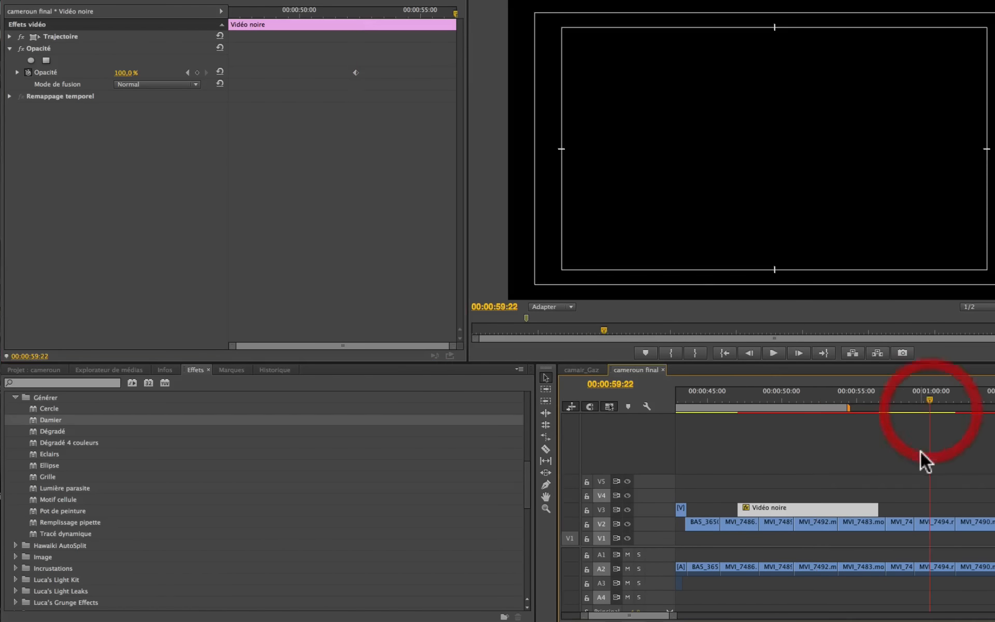
pyautogui.moveTo(768, 400); pyautogui.dragTo(749, 399)
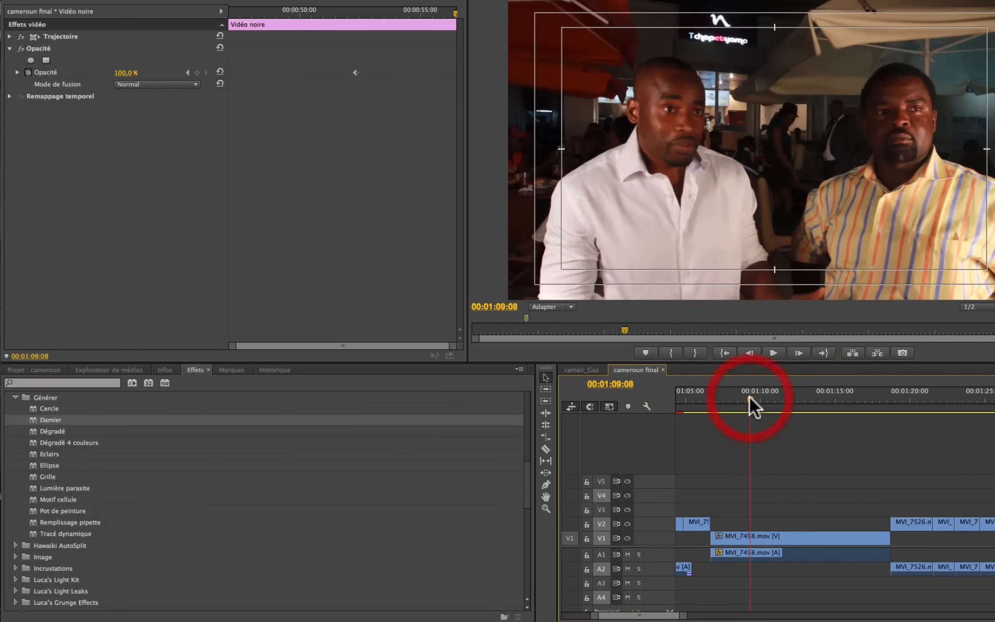
pyautogui.click(918, 399)
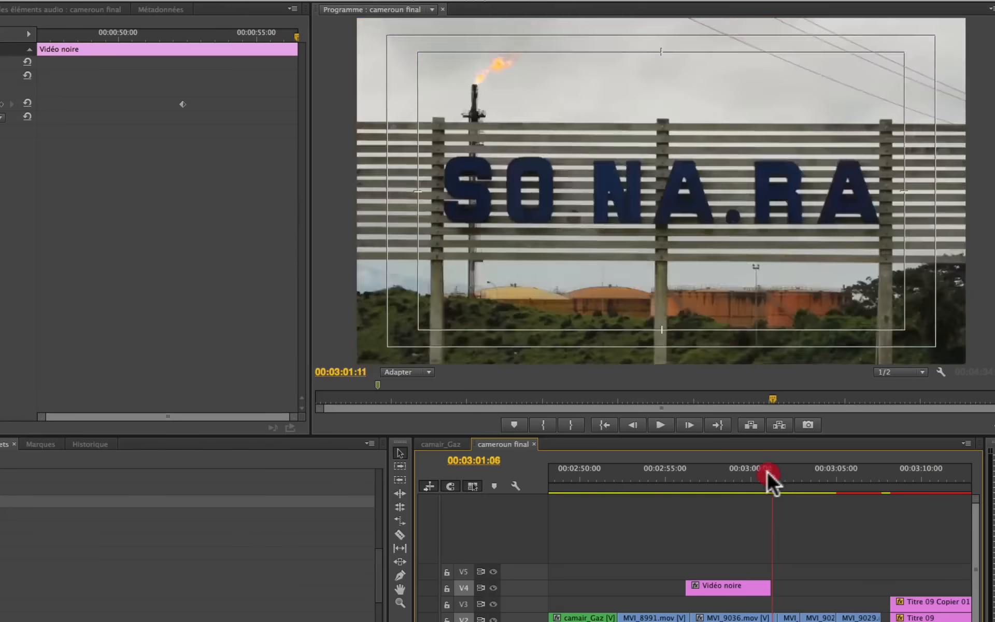
pyautogui.moveTo(766, 471); pyautogui.dragTo(733, 472)
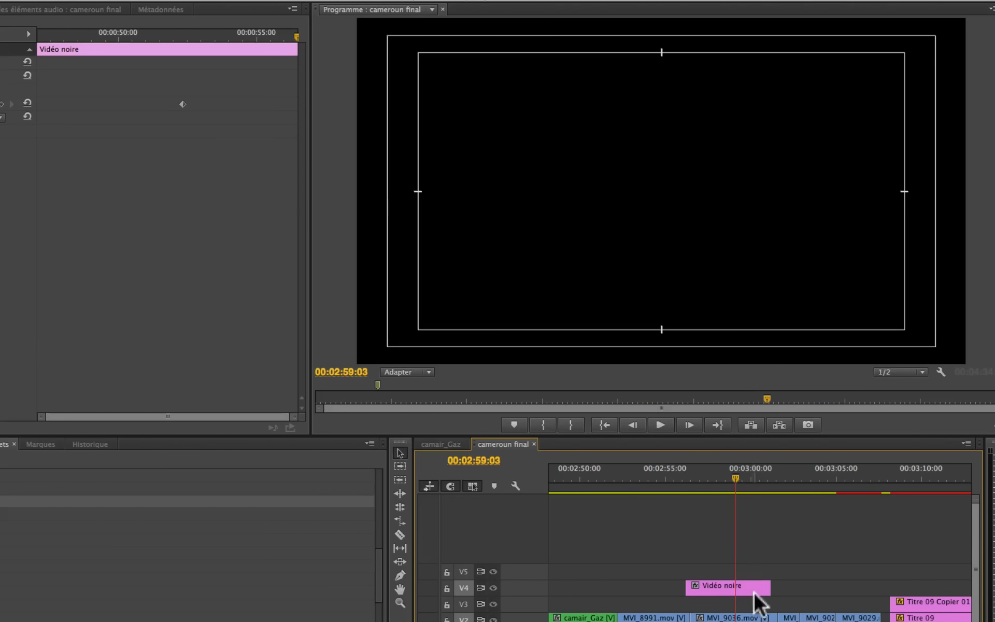
pyautogui.moveTo(736, 601)
pyautogui.mouseDown()
pyautogui.moveTo(699, 601)
pyautogui.moveTo(735, 576)
pyautogui.moveTo(733, 587)
pyautogui.mouseUp()
pyautogui.click(743, 479)
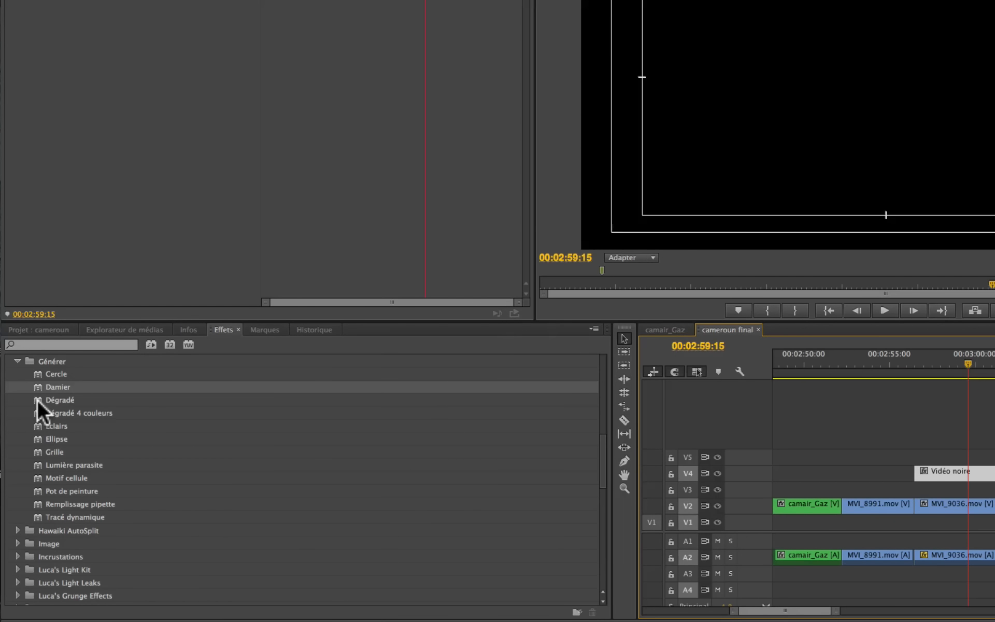
# - Apply the Dégradé effect to the Vidéo noire clip on V4 and blend it with Incruster at 73 % opacity
pyautogui.moveTo(39, 403); pyautogui.dragTo(947, 479)
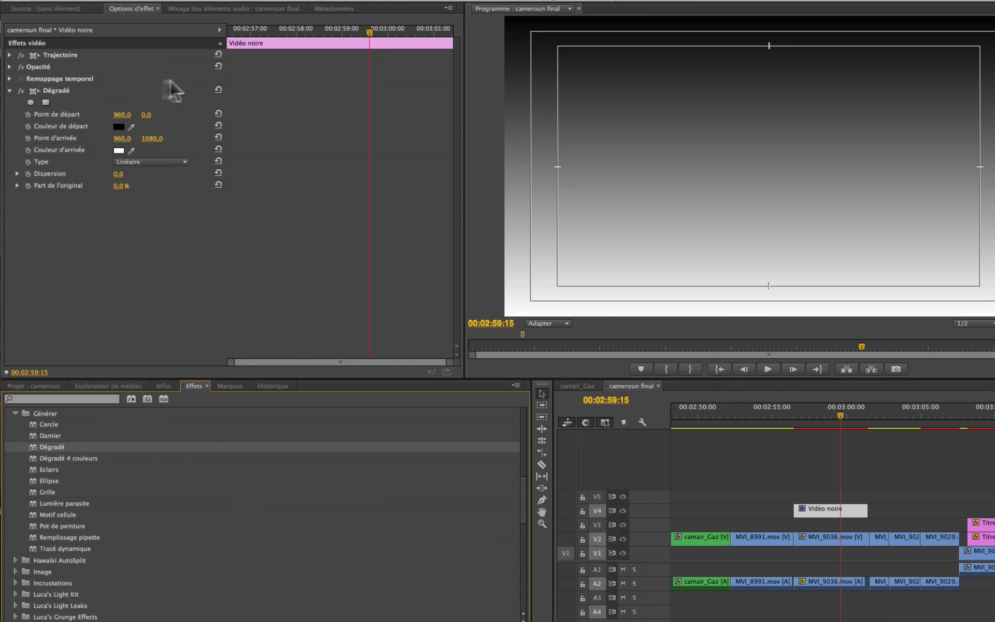
pyautogui.click(10, 67)
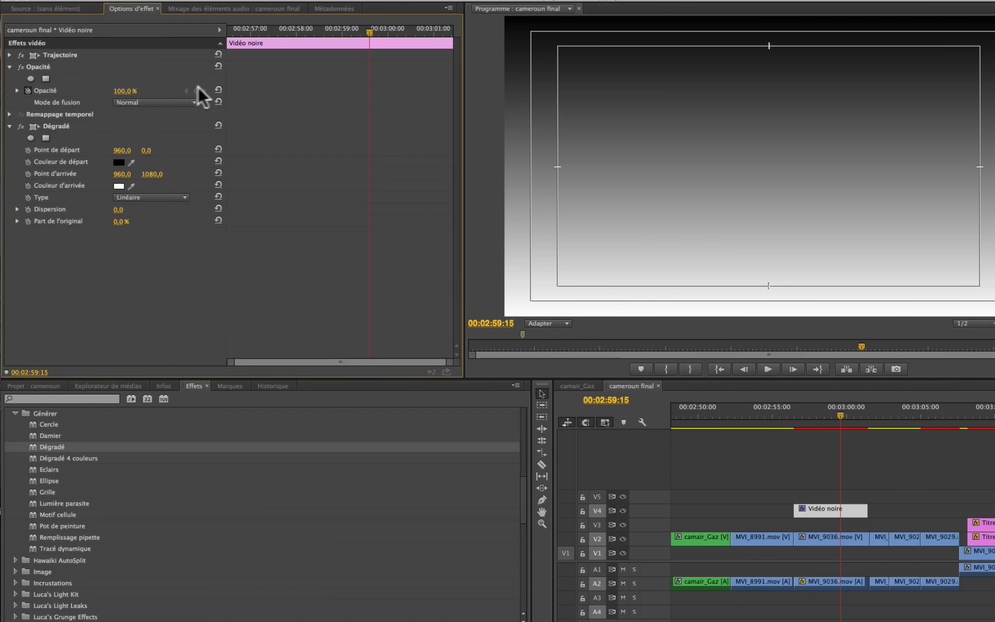
pyautogui.click(191, 102)
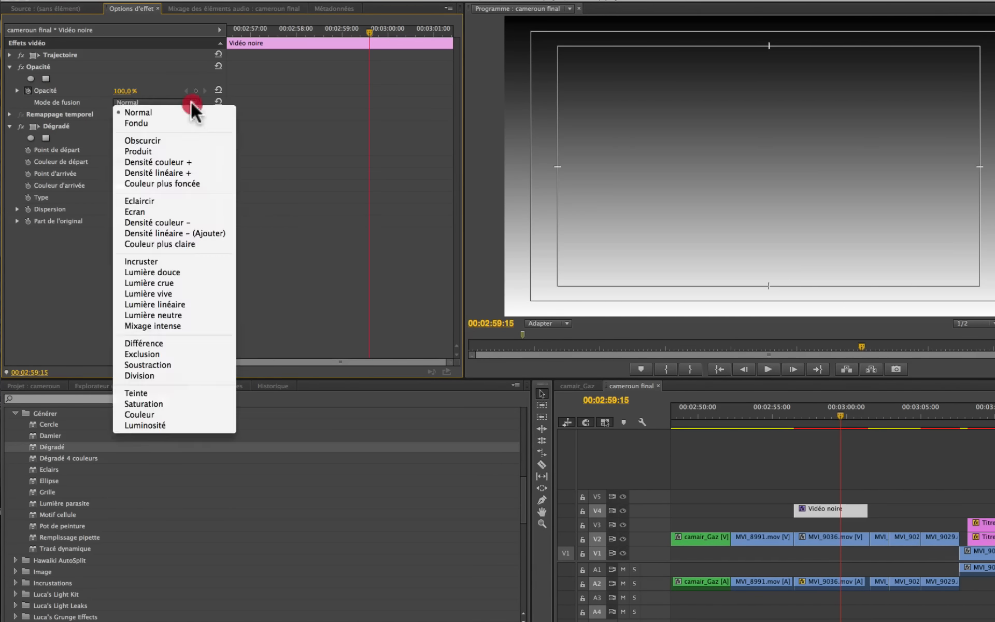
pyautogui.click(157, 264)
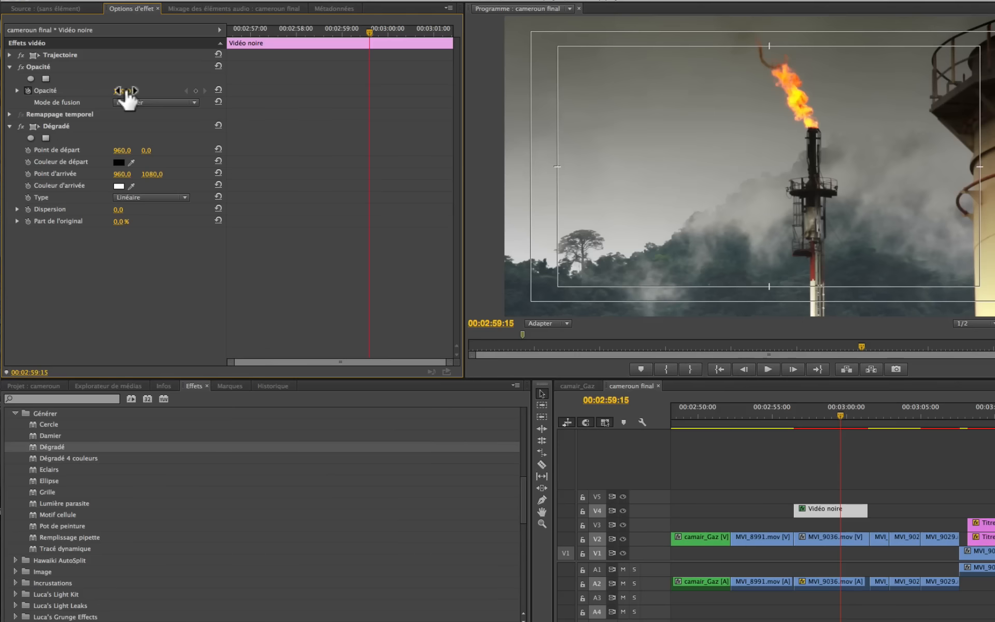
pyautogui.moveTo(125, 92)
pyautogui.mouseDown()
pyautogui.moveTo(73, 91)
pyautogui.moveTo(125, 92)
pyautogui.moveTo(87, 91)
pyautogui.moveTo(109, 91)
pyautogui.mouseUp()
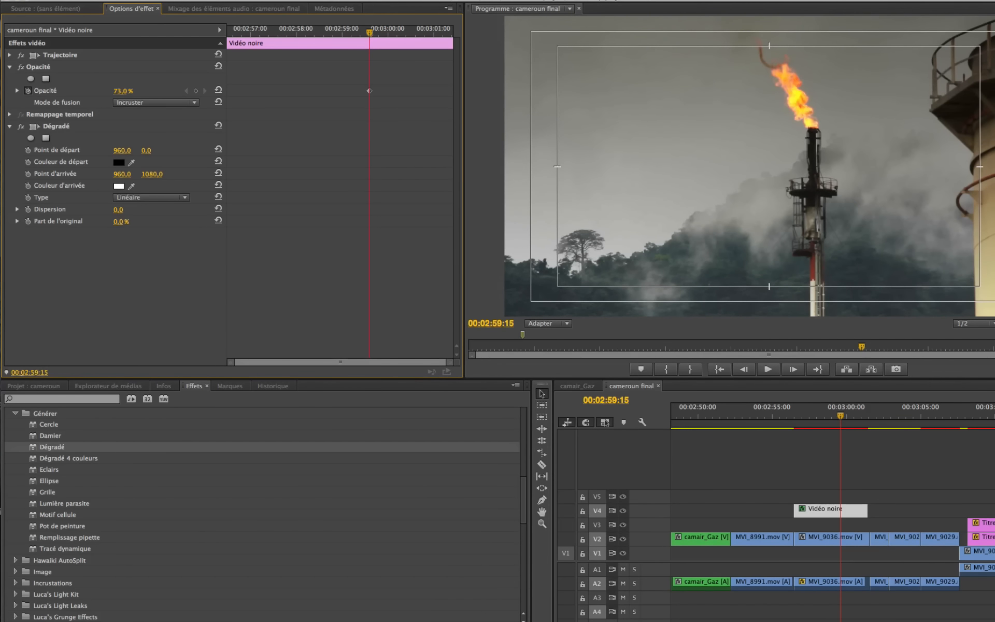
# - With Normal blending at 100 % opacity, adjust the gradient clip to scale 135, rotation -9°, Dispersion 104 and Part de l'original 40 %
pyautogui.click(192, 101)
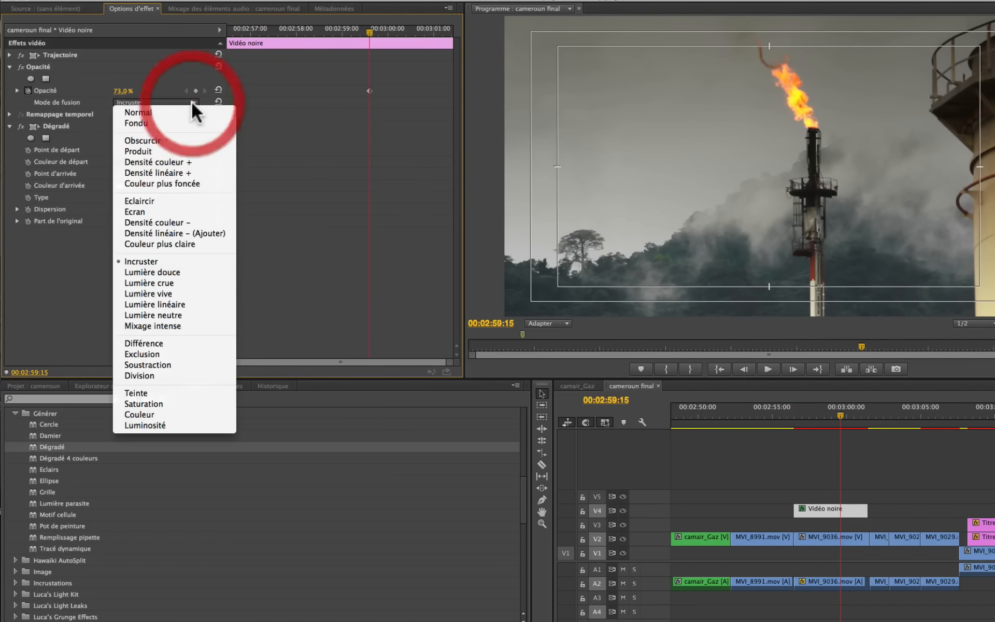
pyautogui.click(186, 110)
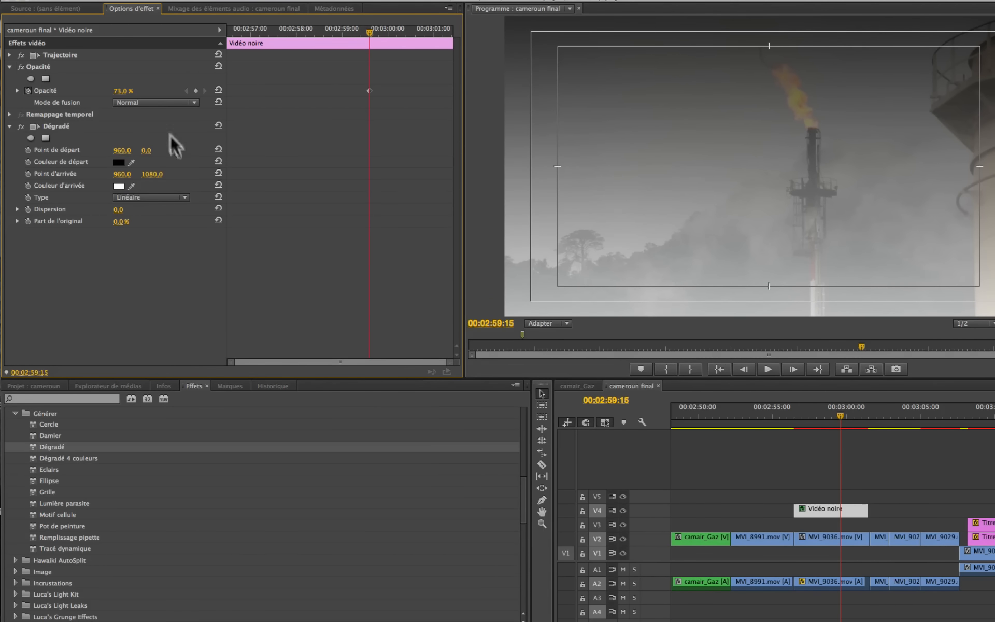
pyautogui.click(9, 54)
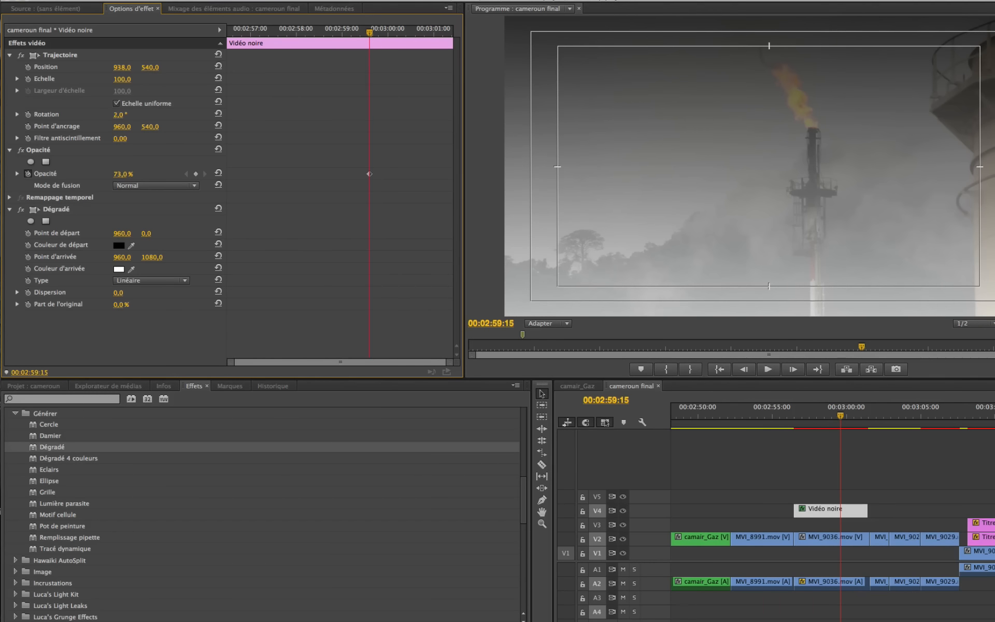
pyautogui.moveTo(118, 114); pyautogui.dragTo(126, 85)
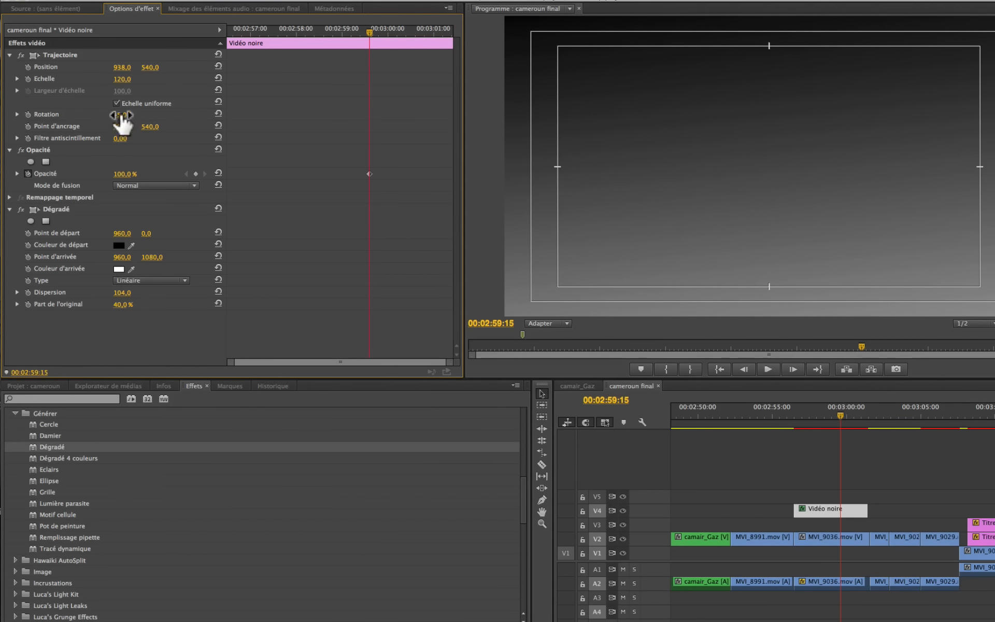
pyautogui.moveTo(119, 114); pyautogui.dragTo(116, 115)
pyautogui.moveTo(122, 78); pyautogui.dragTo(122, 79)
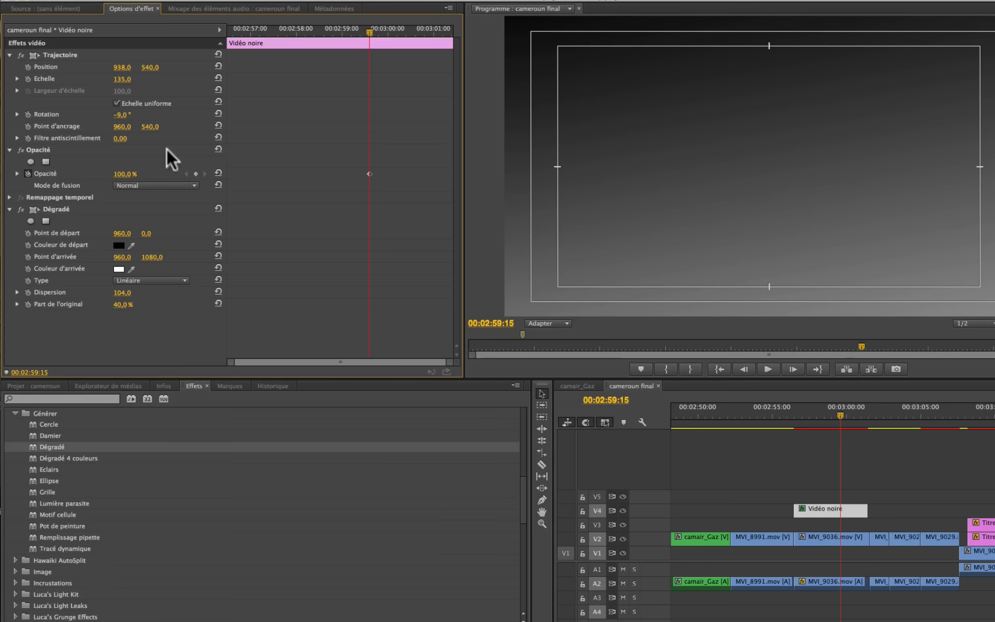
# - Blend the gradient clip with Incruster, trying 33 % opacity before setting it to 50 %
pyautogui.click(190, 185)
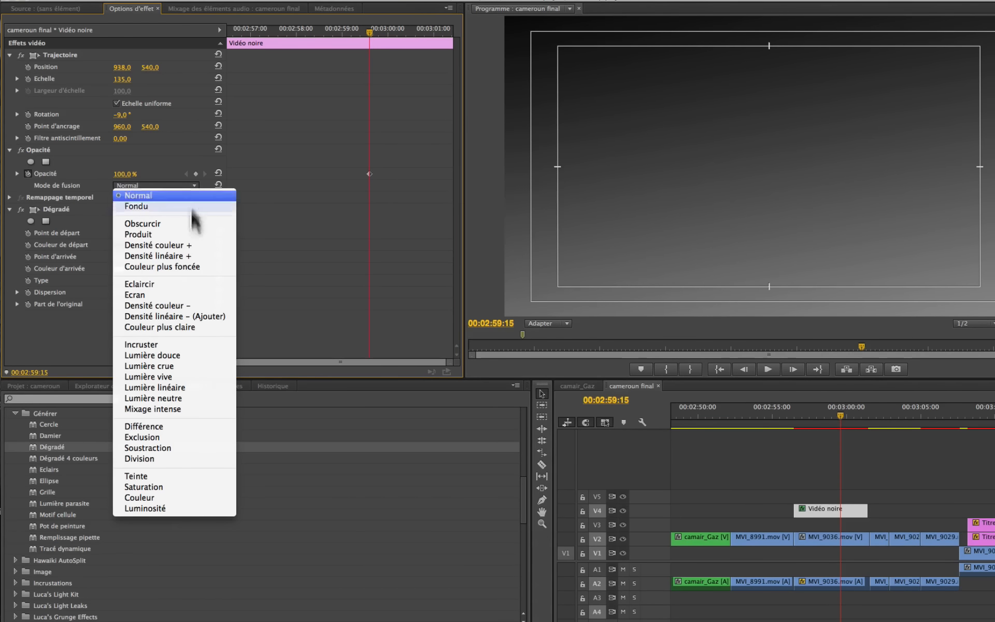
pyautogui.click(157, 344)
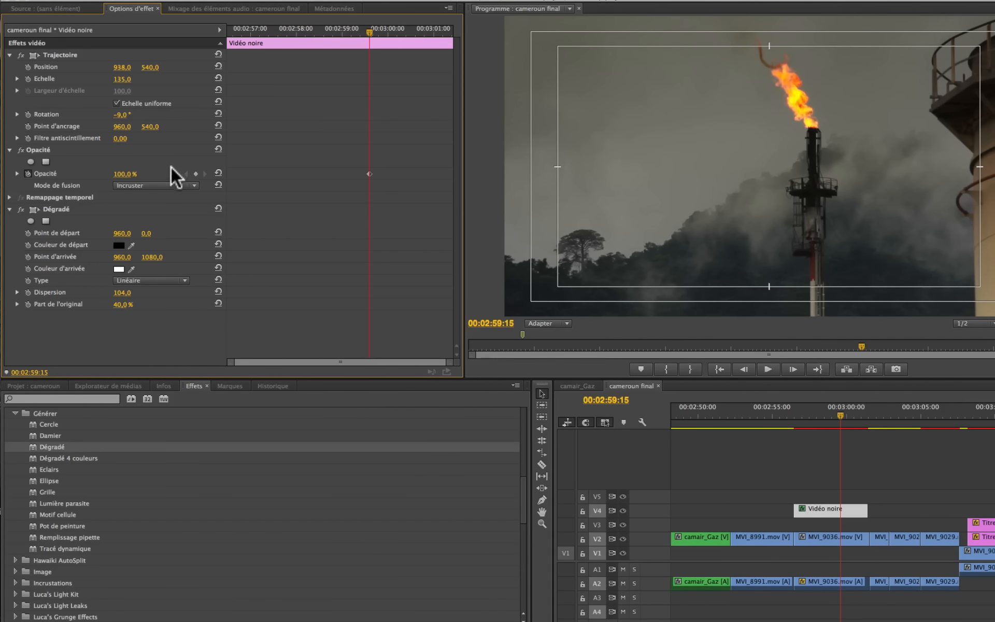
pyautogui.click(124, 174)
pyautogui.write('33')
pyautogui.press('Return')
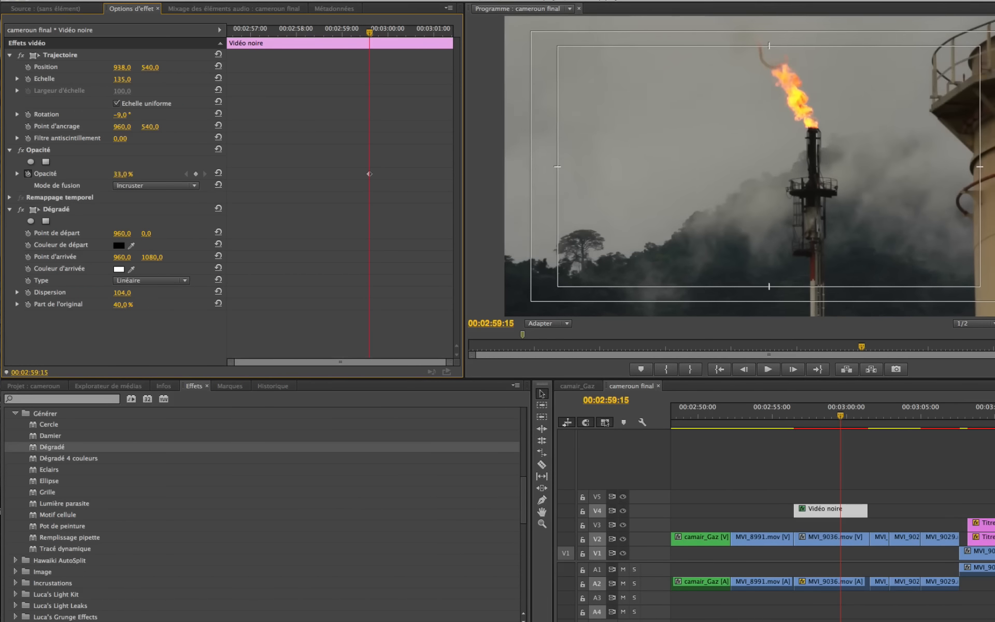
pyautogui.moveTo(122, 173); pyautogui.dragTo(148, 174)
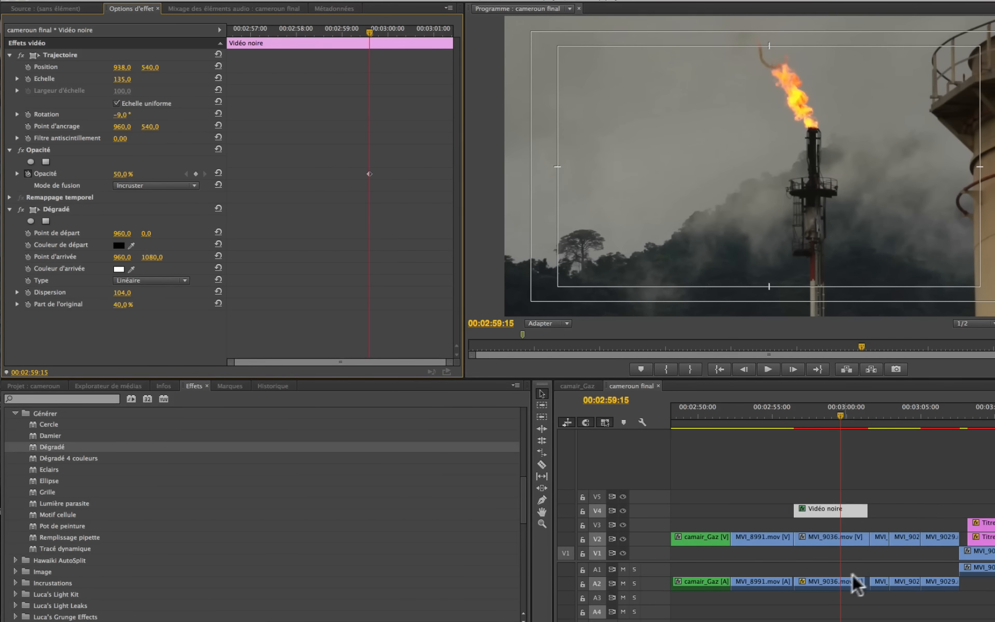
# - Change the gradient's end colour to dark blue and blend the clip with Lumière linéaire at 36 % opacity
pyautogui.click(119, 269)
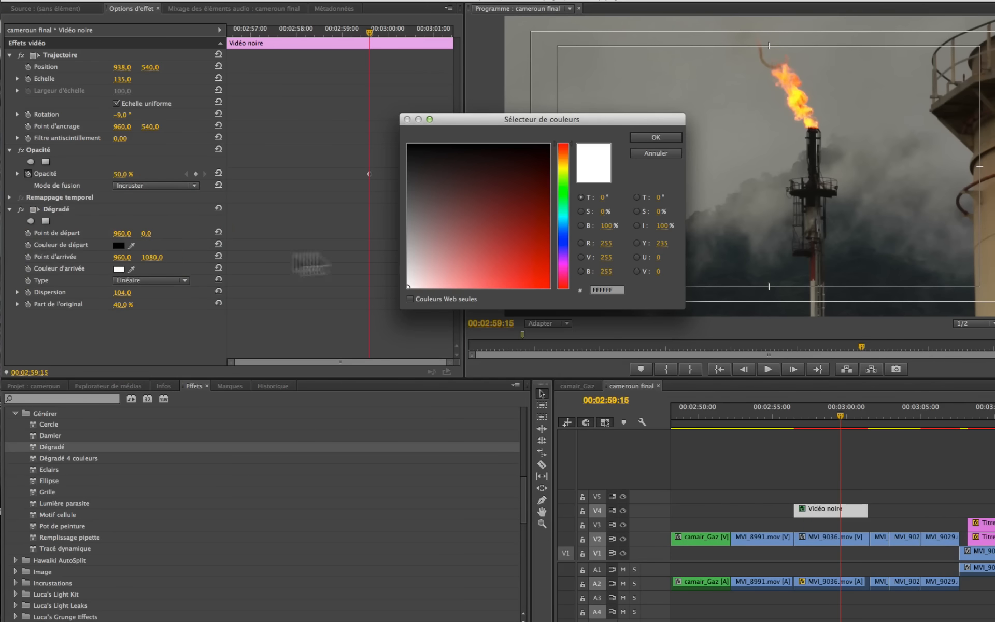
pyautogui.click(564, 225)
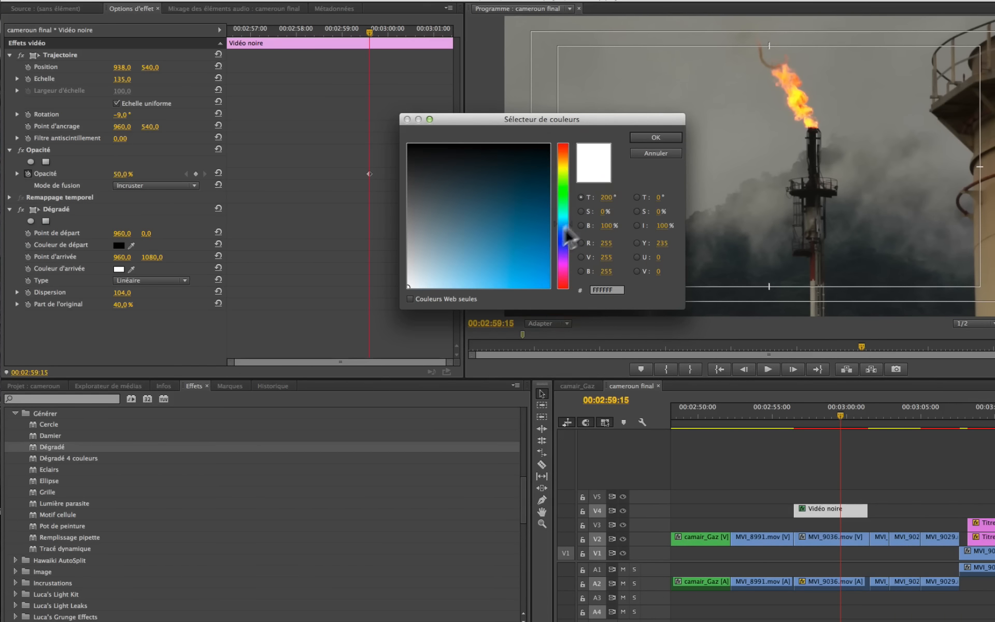
pyautogui.click(500, 227)
pyautogui.click(655, 137)
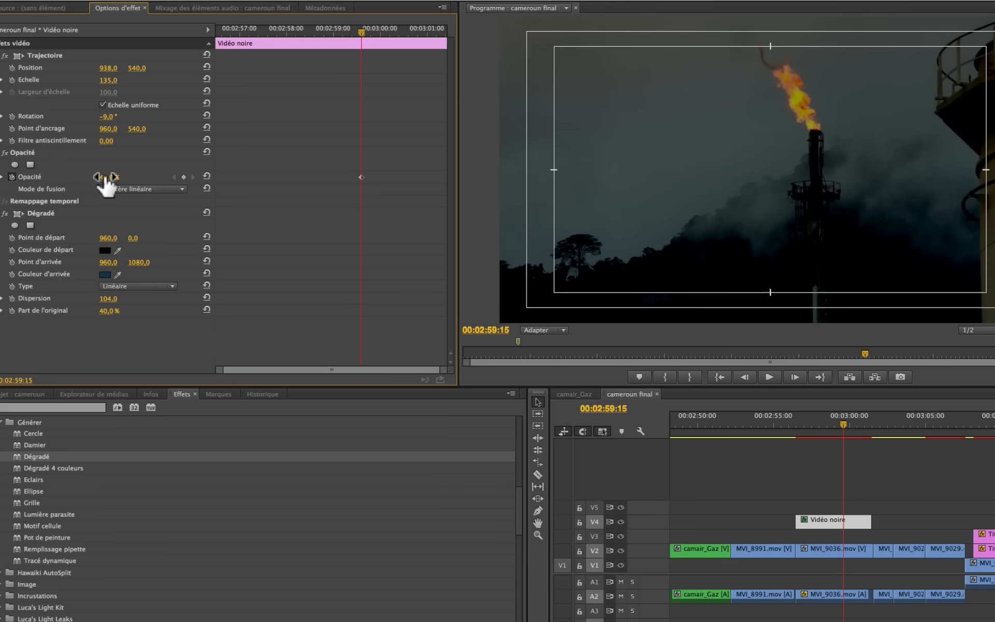
pyautogui.moveTo(107, 185)
pyautogui.mouseDown()
pyautogui.moveTo(120, 184)
pyautogui.moveTo(97, 177)
pyautogui.mouseUp()
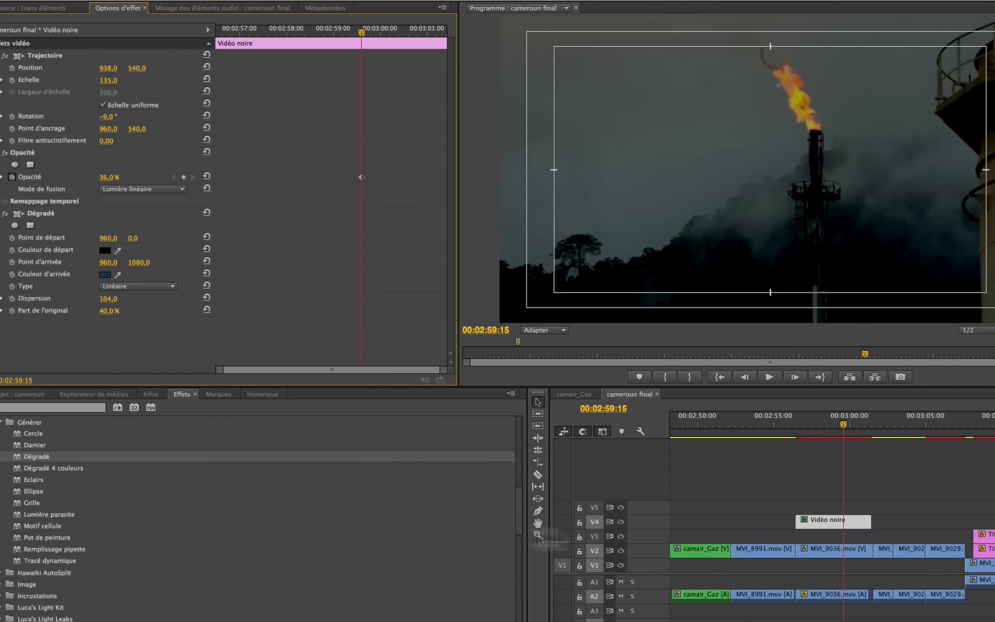
# - Place a black video clip on track V6 at about 00:00:12:00 and put the playhead at 00:00:15:06
pyautogui.hscroll(-10, 688, 484)
pyautogui.hscroll(-15, 676, 486)
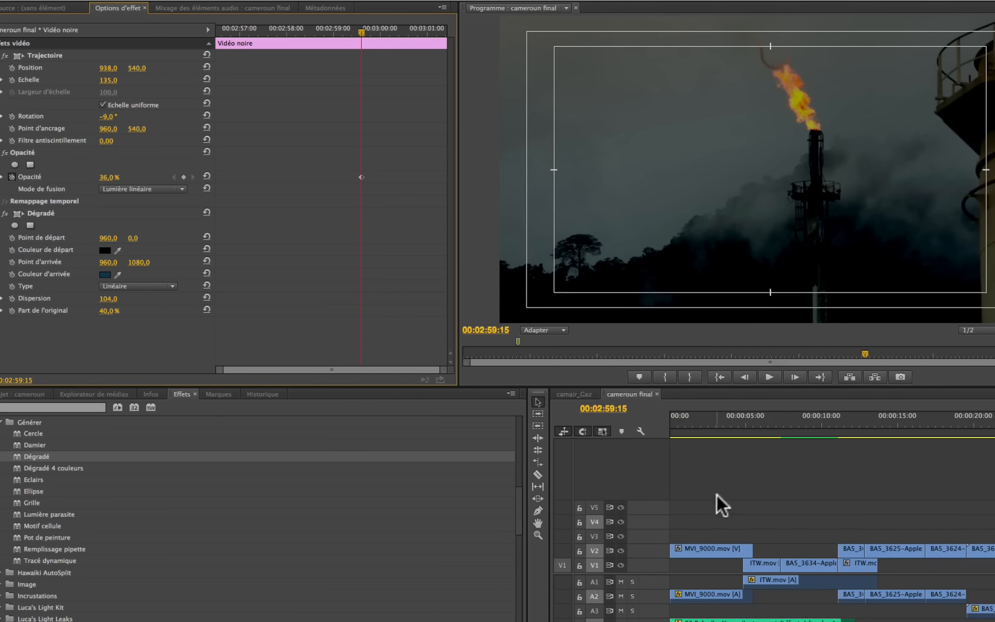
pyautogui.click(15, 393)
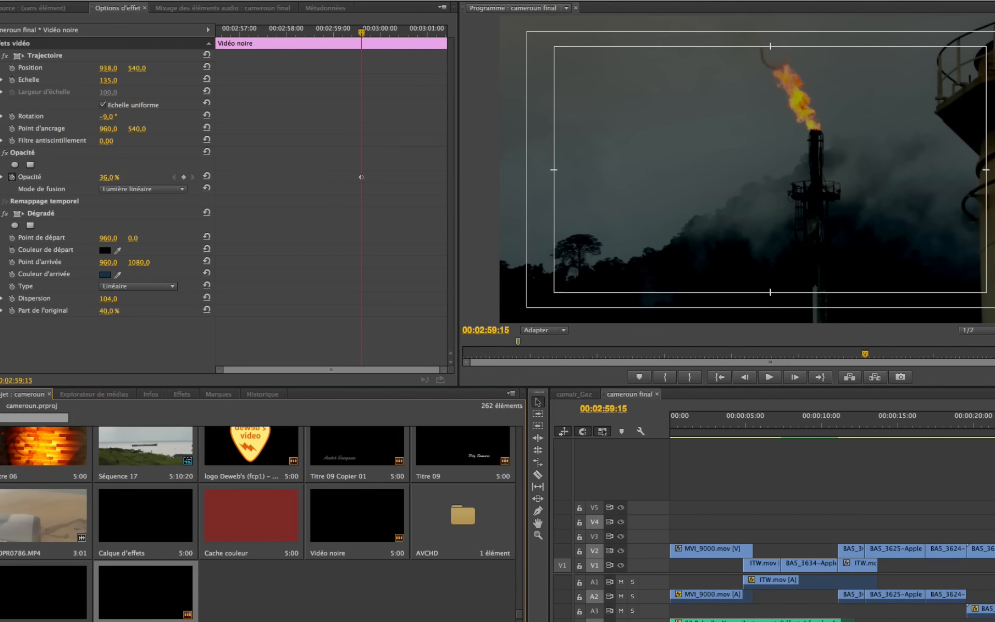
pyautogui.moveTo(156, 607); pyautogui.dragTo(844, 467)
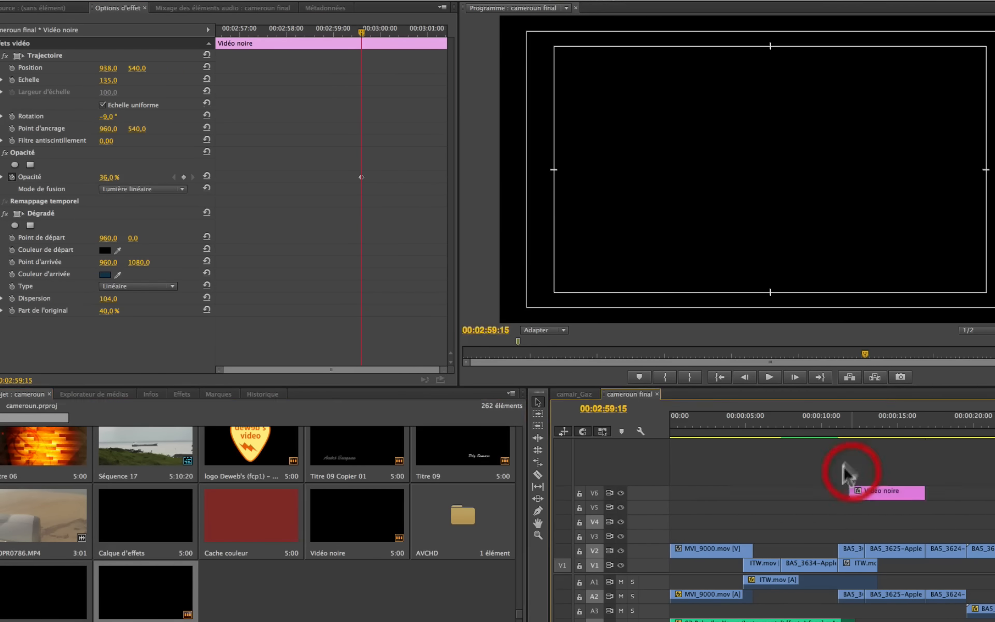
pyautogui.click(878, 422)
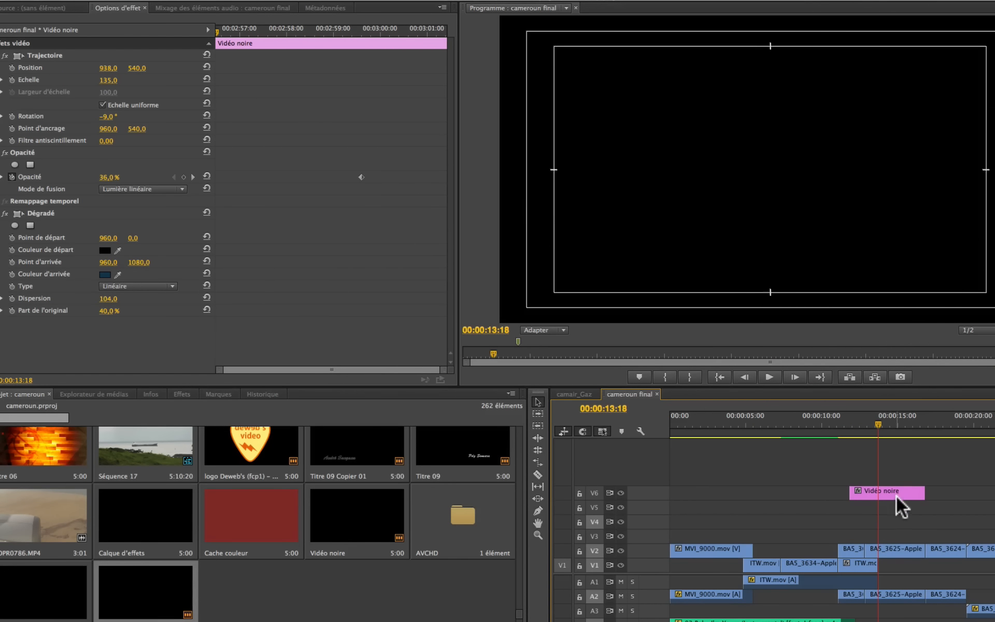
pyautogui.click(944, 422)
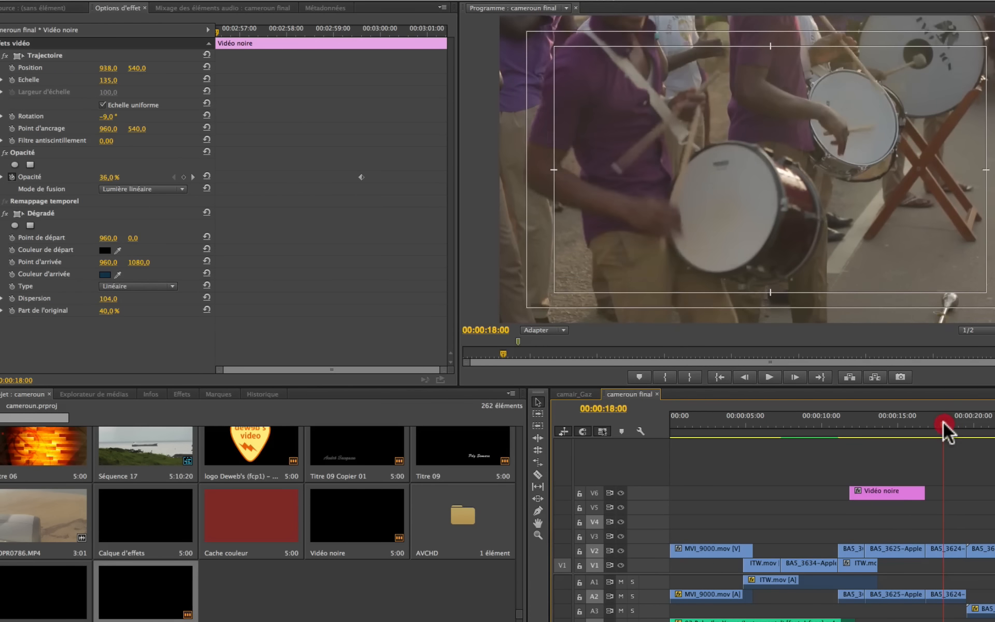
pyautogui.moveTo(943, 421); pyautogui.dragTo(901, 424)
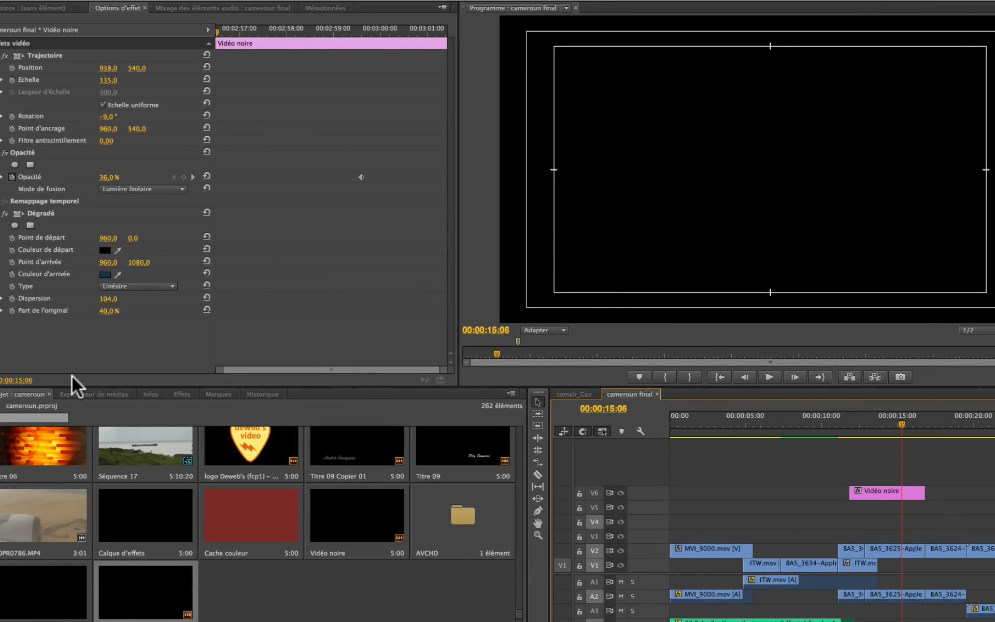
# - Apply the Eclairs effect to the Vidéo noire clip on V6 and play back the animated lightning
pyautogui.click(184, 393)
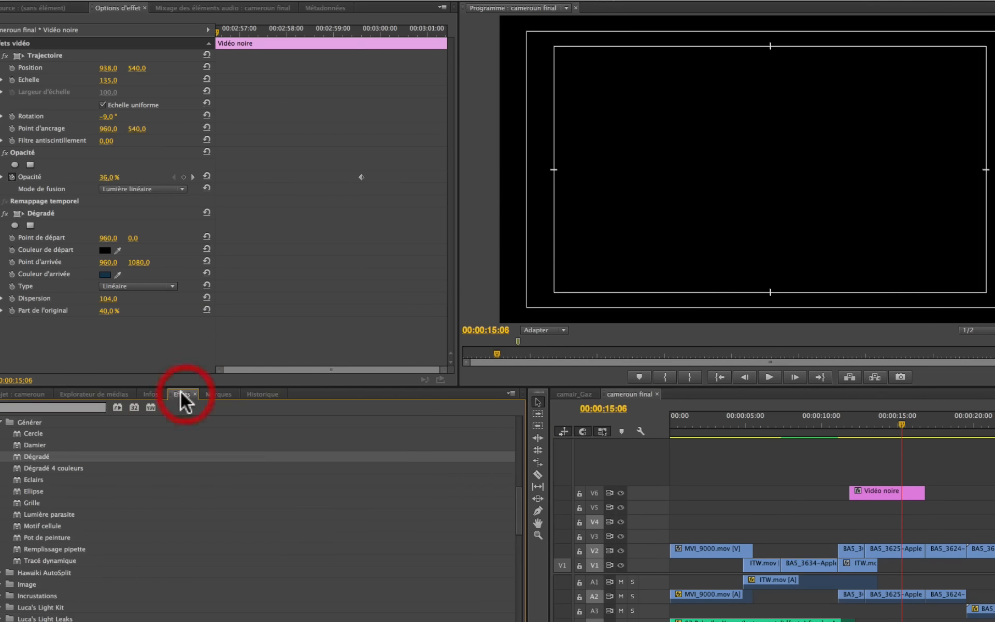
pyautogui.moveTo(652, 498); pyautogui.dragTo(863, 493)
pyautogui.click(870, 423)
pyautogui.moveTo(870, 422)
pyautogui.mouseDown()
pyautogui.moveTo(857, 422)
pyautogui.moveTo(865, 424)
pyautogui.mouseUp()
pyautogui.press('space')
pyautogui.press('space')
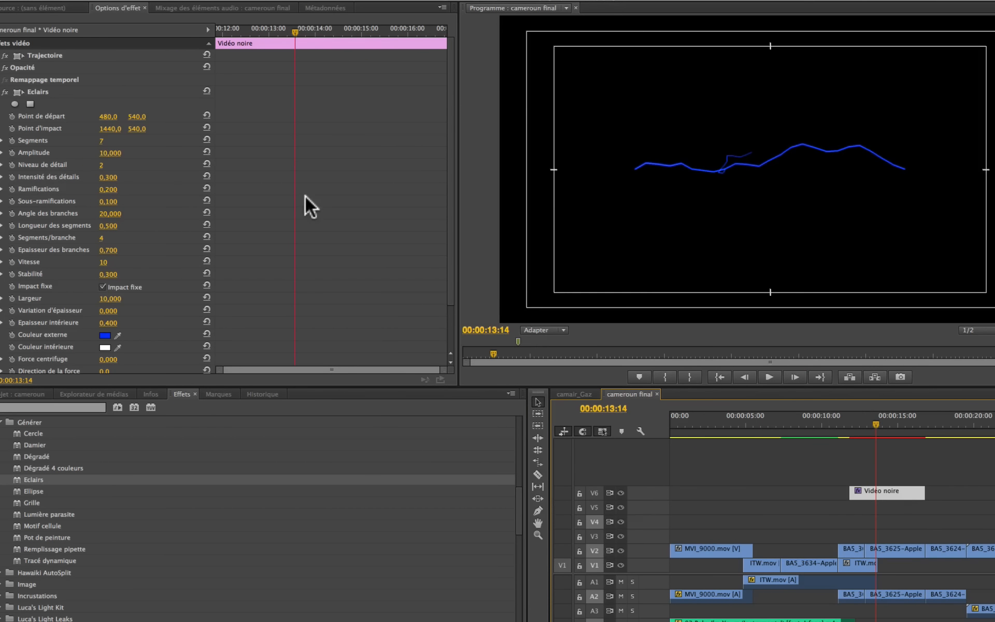
# - Try Incruster blending on the lightning clip and play back the section over the drummers
pyautogui.click(4, 92)
pyautogui.click(4, 67)
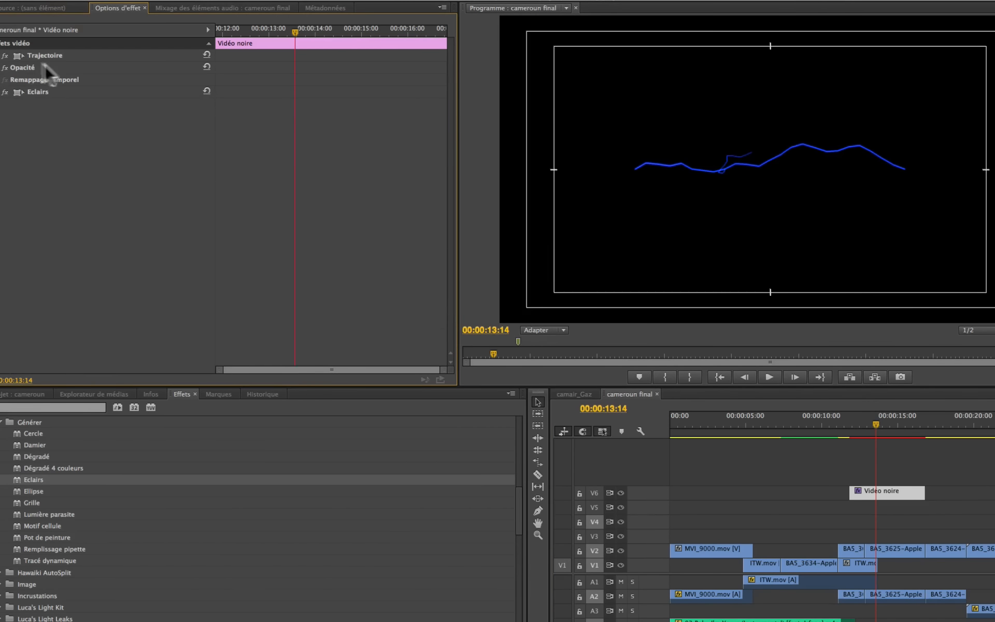
pyautogui.click(162, 102)
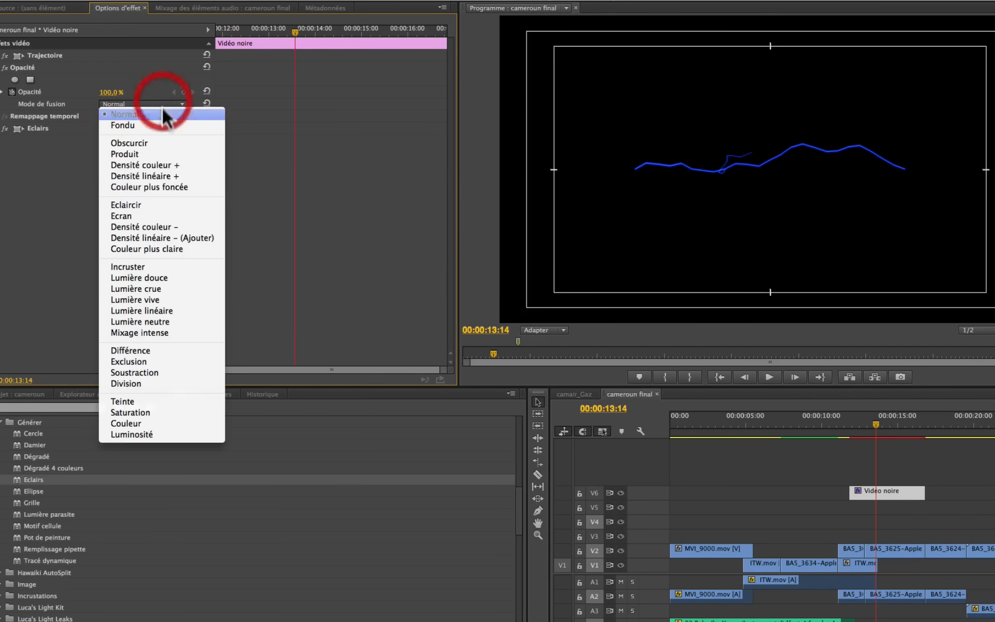
pyautogui.click(153, 265)
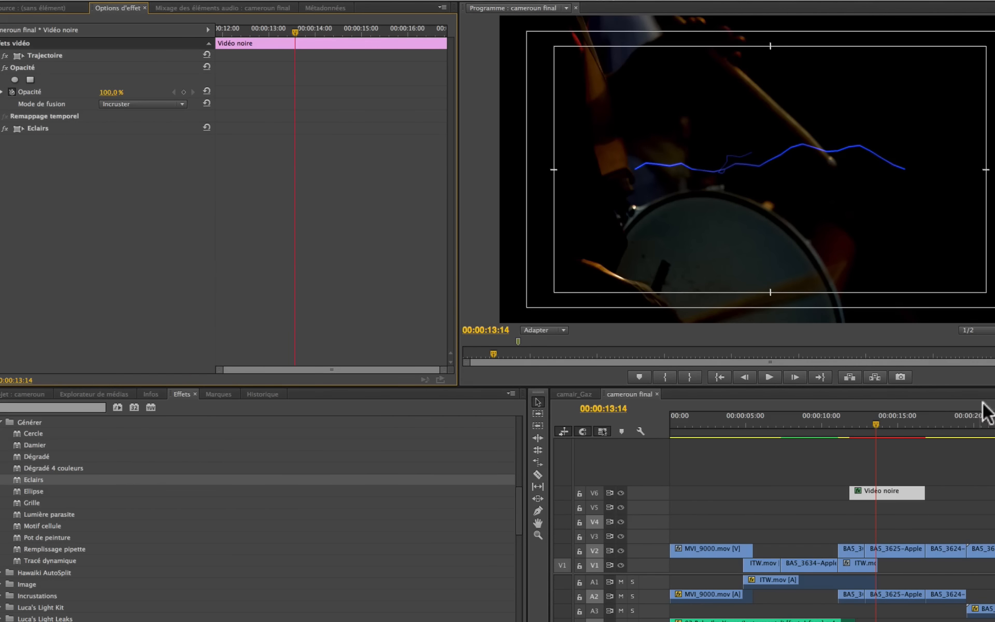
pyautogui.click(833, 418)
pyautogui.press('space')
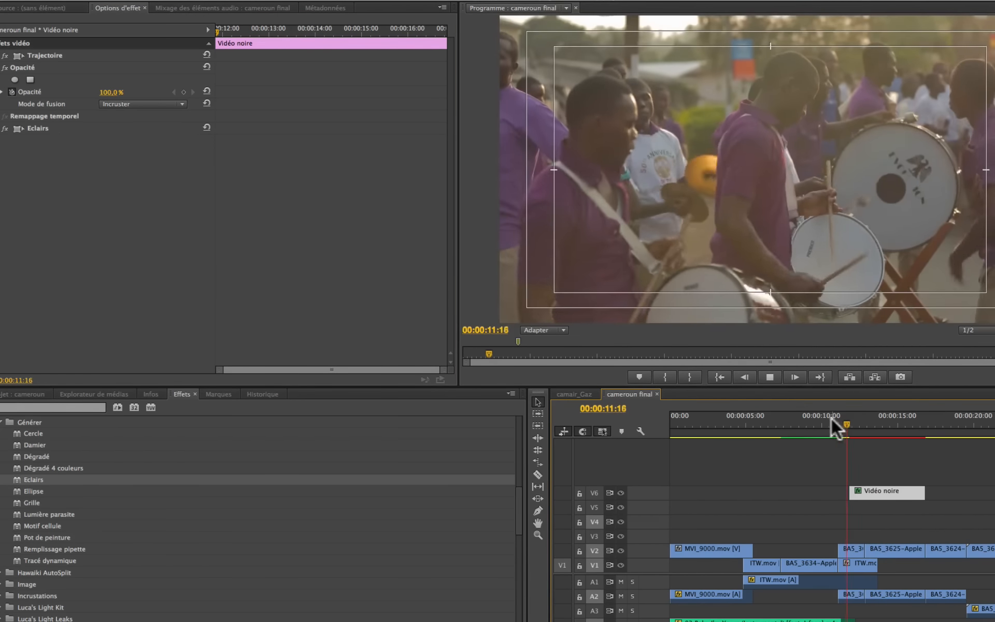
pyautogui.press('space')
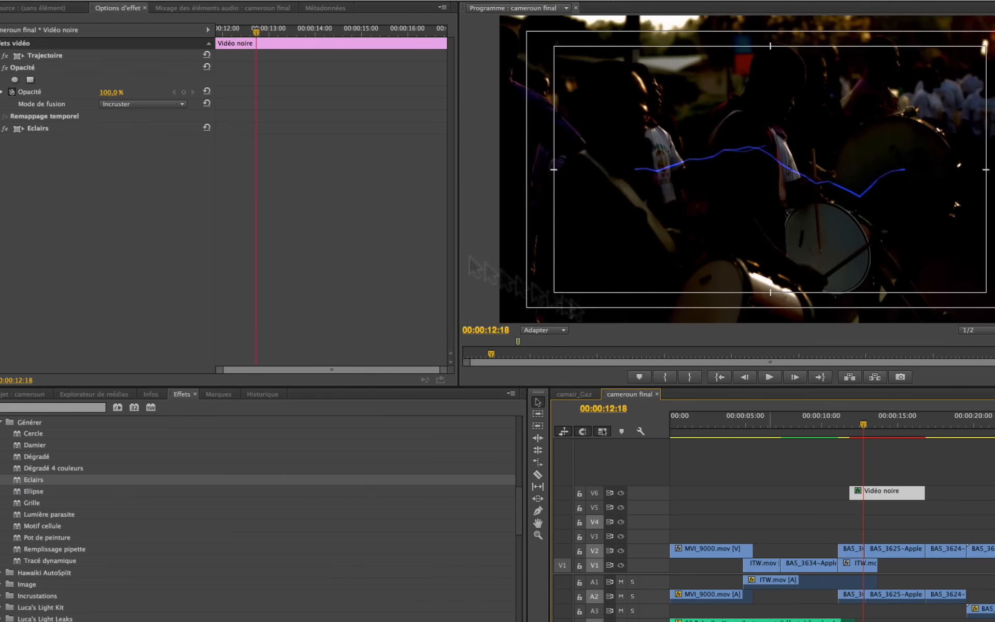
# - Try Lumière linéaire blending on the lightning clip, choose Lumière douce instead, and set its opacity to 76 %
pyautogui.click(181, 104)
pyautogui.click(168, 310)
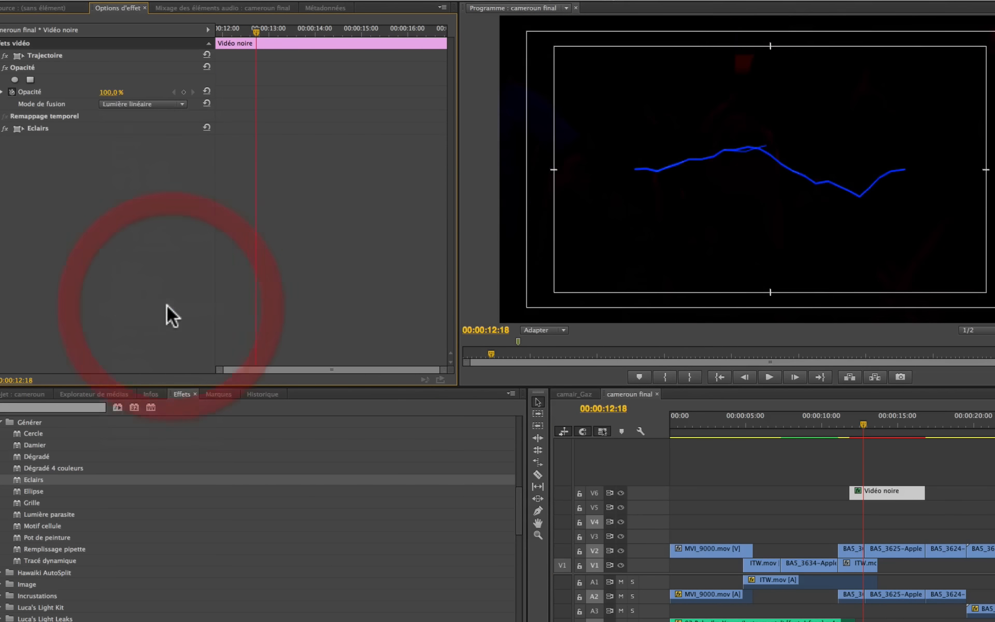
pyautogui.click(156, 105)
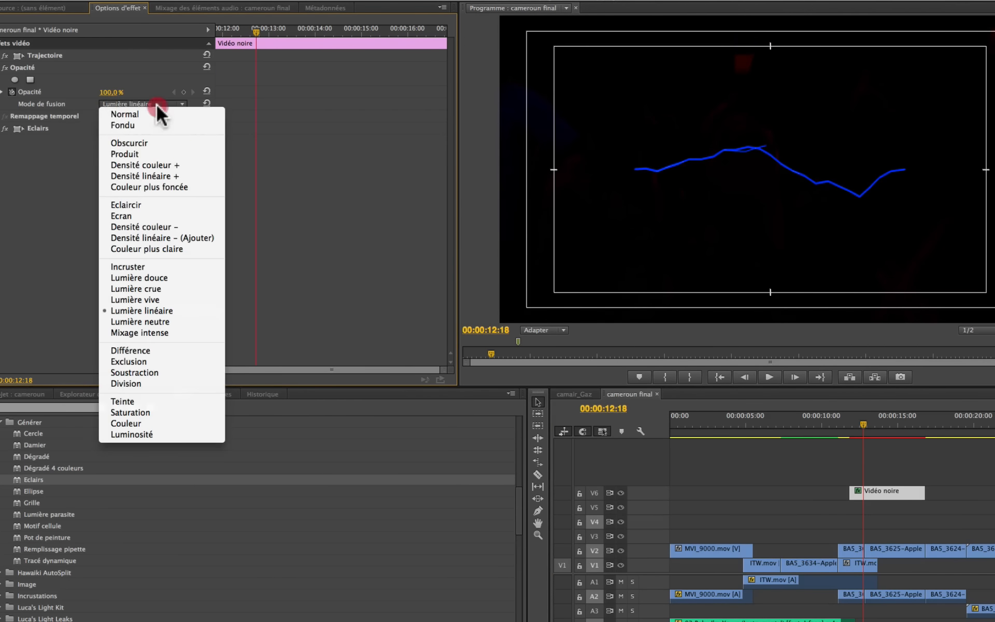
pyautogui.click(145, 277)
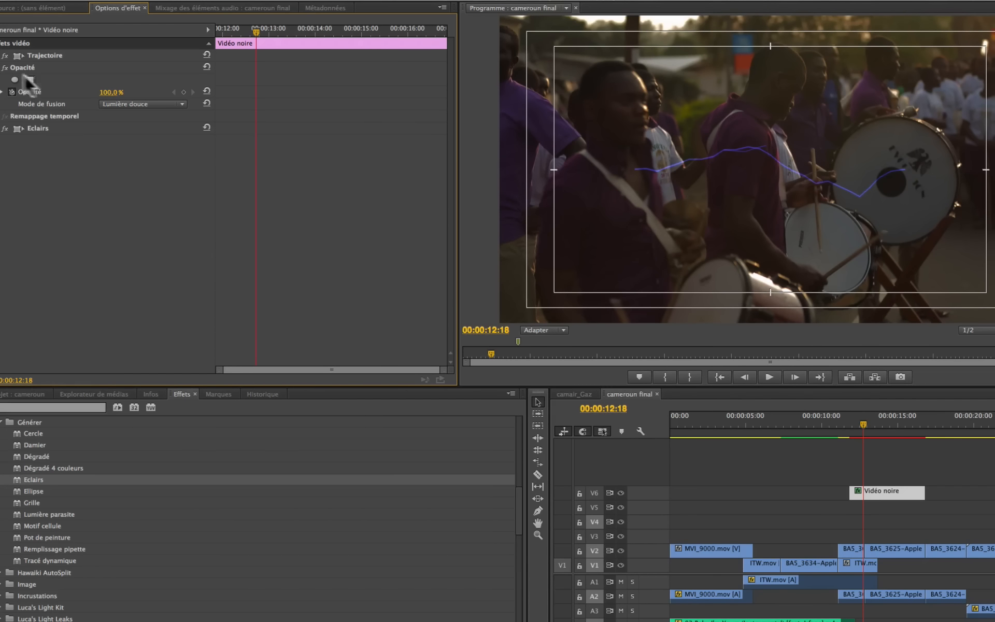
pyautogui.moveTo(106, 96); pyautogui.dragTo(94, 95)
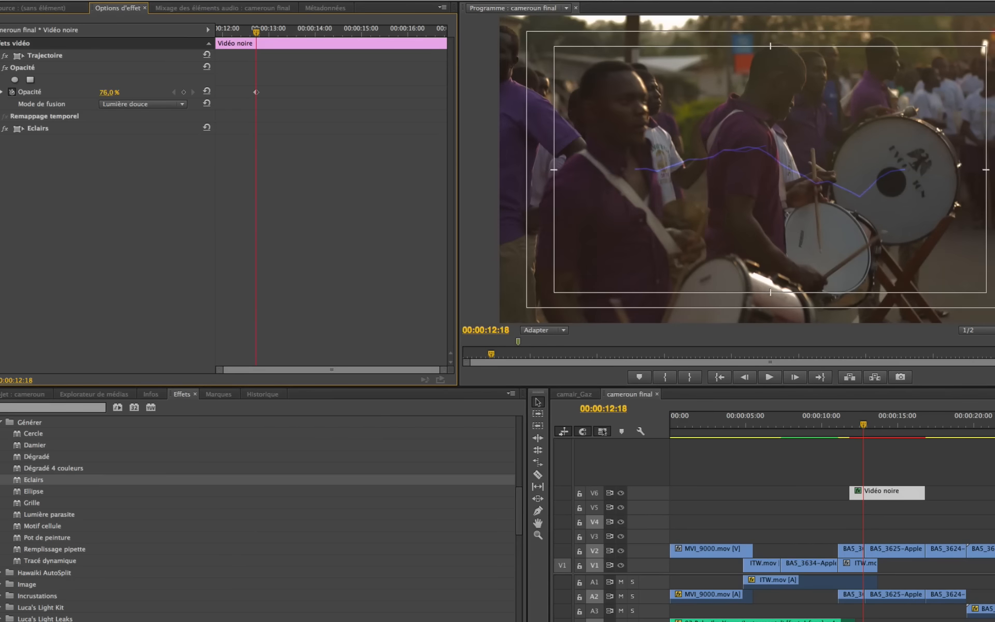
# - Preview the lightning clip over the drummers and set its opacity to 80 %
pyautogui.click(840, 417)
pyautogui.press('space')
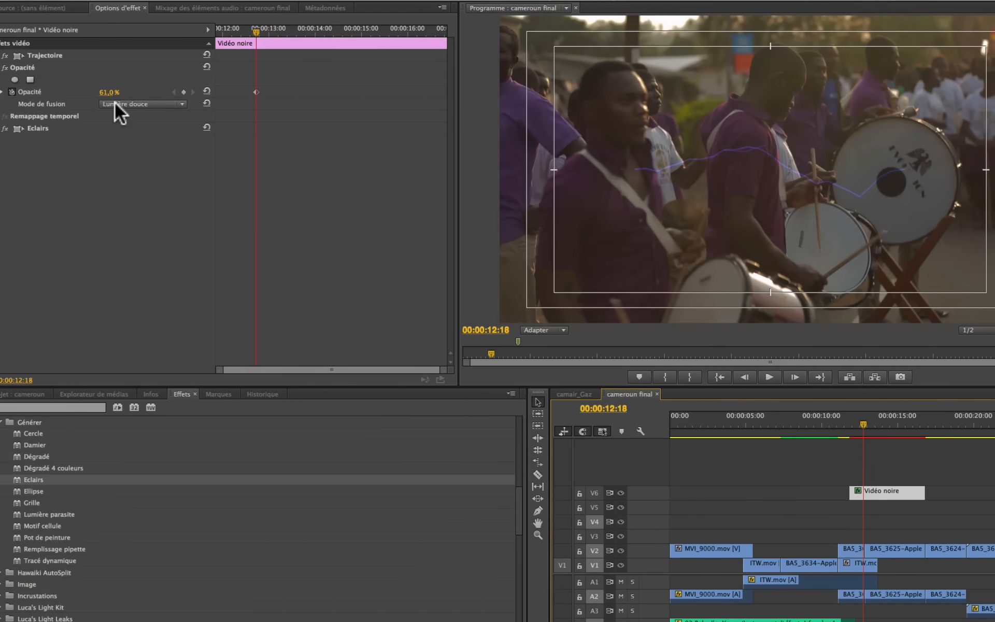
pyautogui.moveTo(106, 92); pyautogui.dragTo(115, 92)
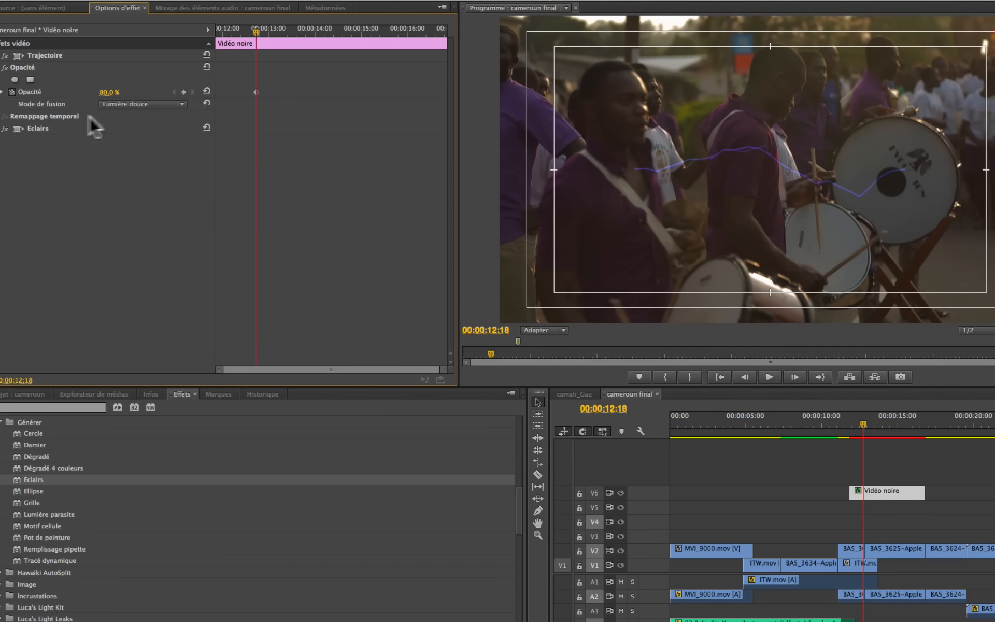
# - Scale the lightning clip to 233 in its Trajectoire settings and play back the section over the drummers
pyautogui.click(1, 129)
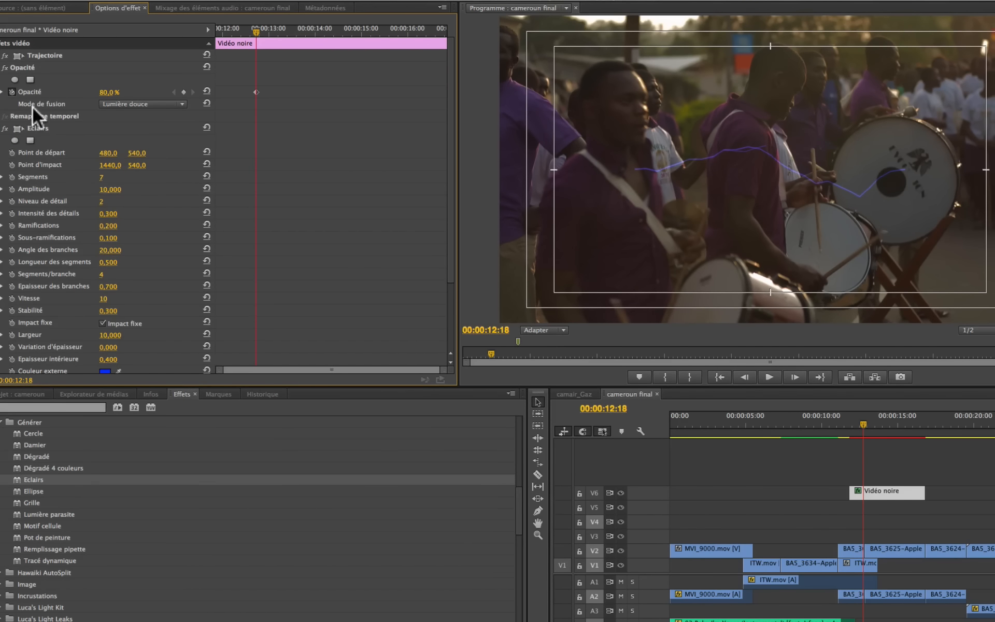
pyautogui.click(1, 56)
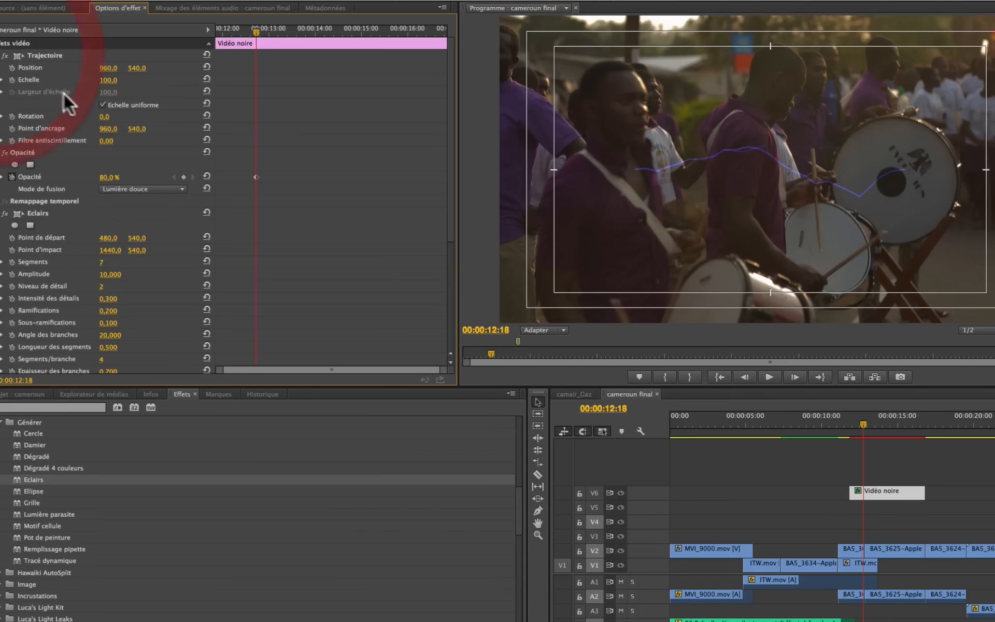
pyautogui.moveTo(108, 80); pyautogui.dragTo(176, 80)
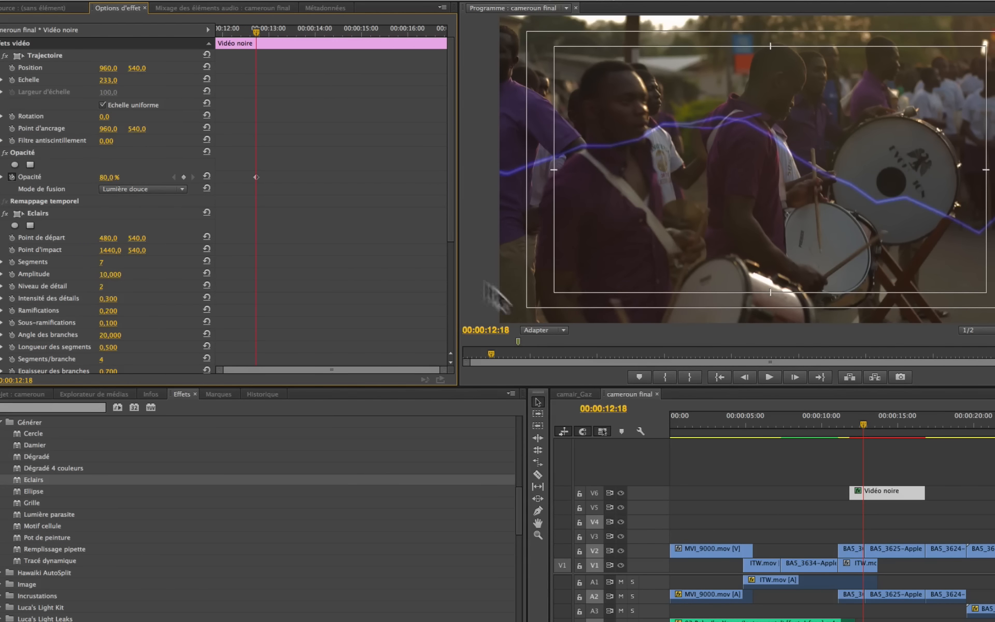
pyautogui.click(845, 423)
pyautogui.press('space')
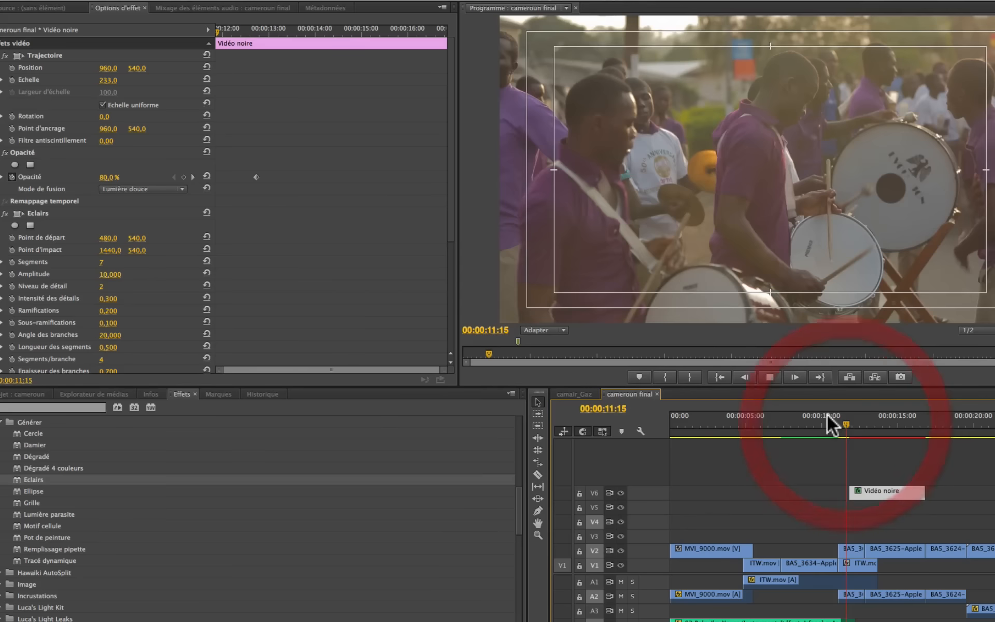
pyautogui.press('space')
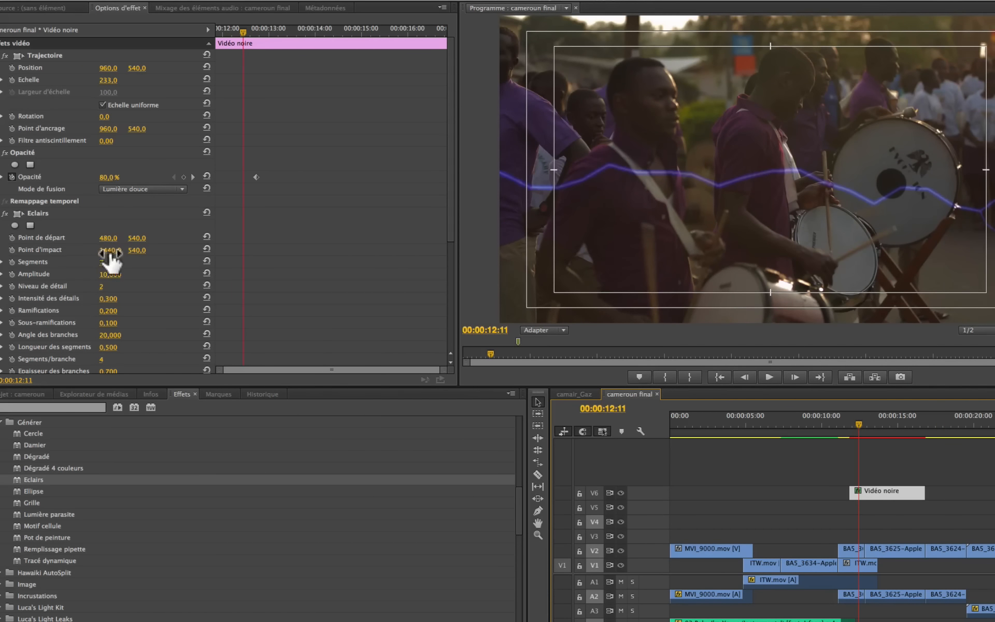
# - Set the Eclairs effect's Segments to 20 and play back the denser lightning
pyautogui.moveTo(105, 263); pyautogui.dragTo(125, 262)
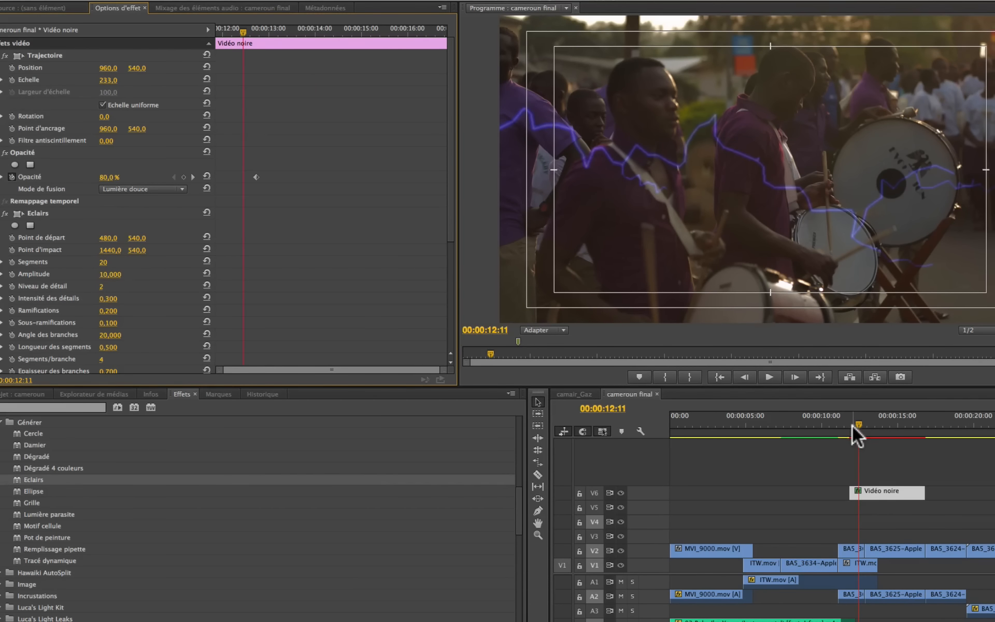
pyautogui.click(836, 418)
pyautogui.press('space')
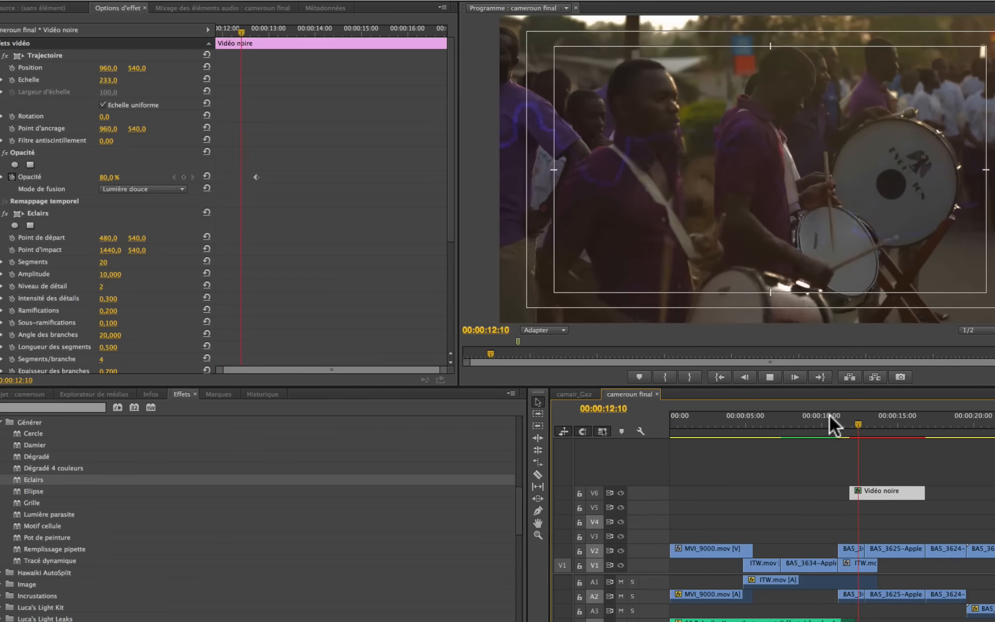
pyautogui.press('space')
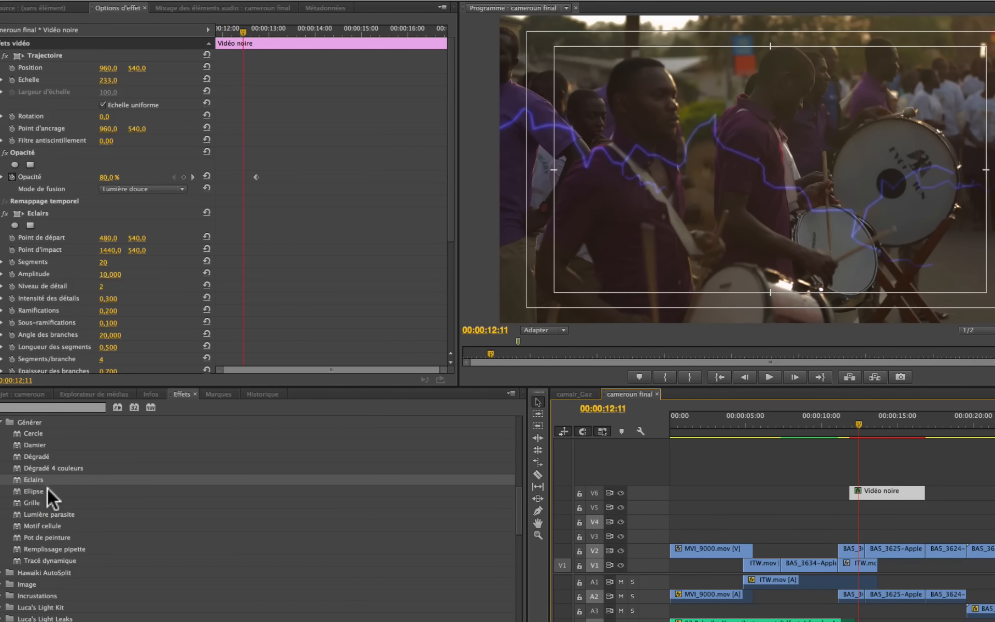
# - Try the Ellipse effect on the Vidéo noire clip, and remove both Eclairs and Ellipse from it
pyautogui.moveTo(29, 490); pyautogui.dragTo(888, 491)
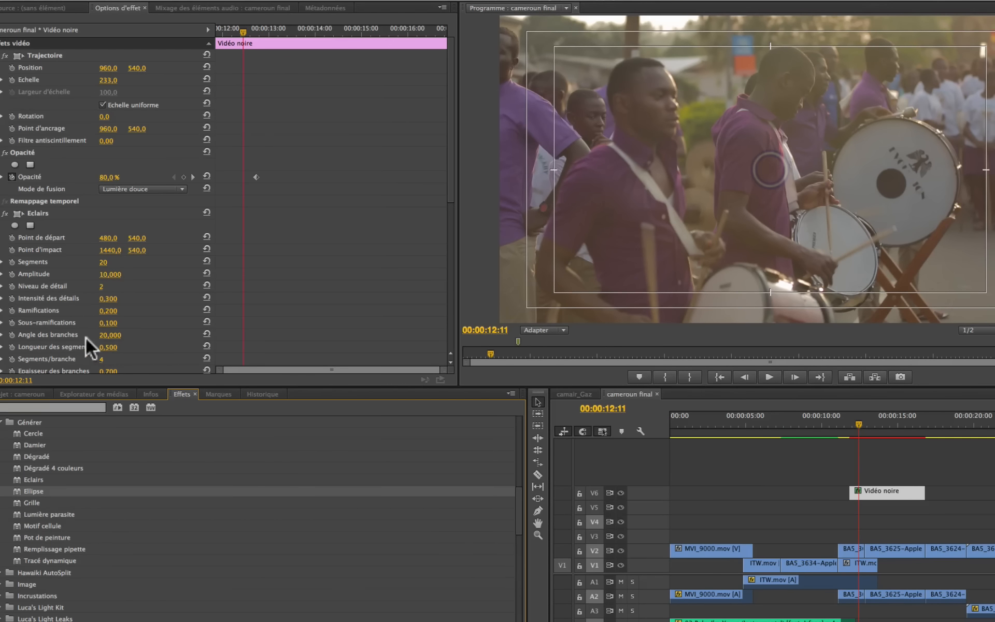
pyautogui.click(104, 216)
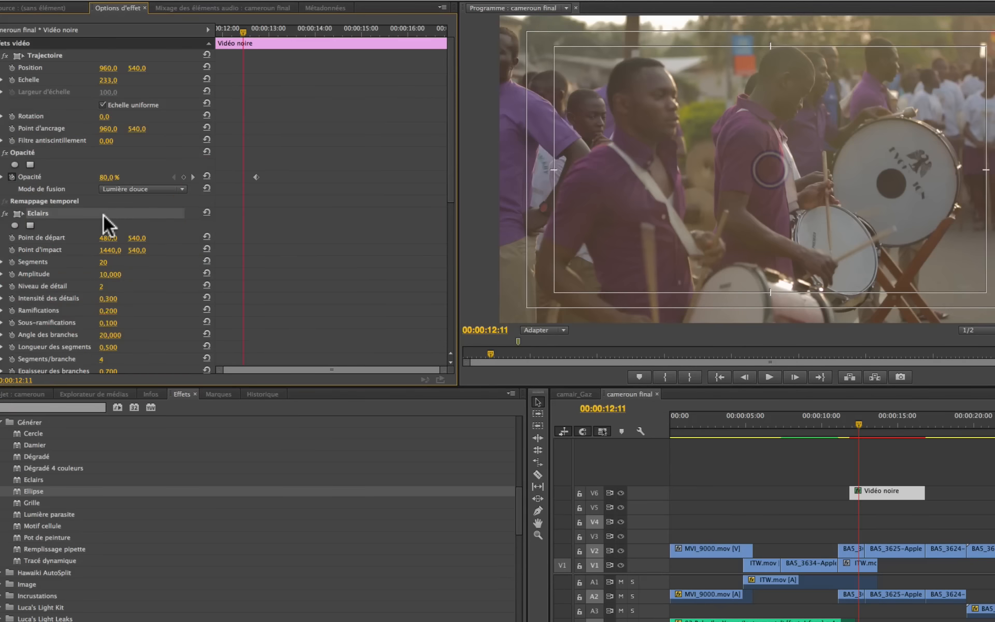
pyautogui.press('Delete')
pyautogui.click(42, 212)
pyautogui.press('Delete')
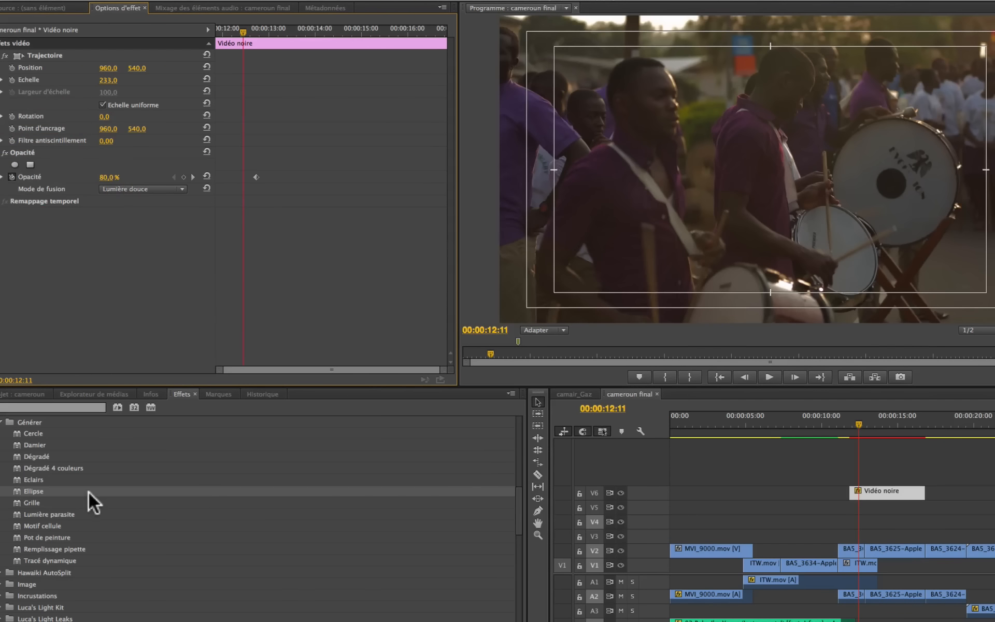
# - Apply the Grille effect to the Vidéo noire clip, move it over BA5_3634 on V6, and set its horizontal position to 681
pyautogui.moveTo(17, 503); pyautogui.dragTo(856, 493)
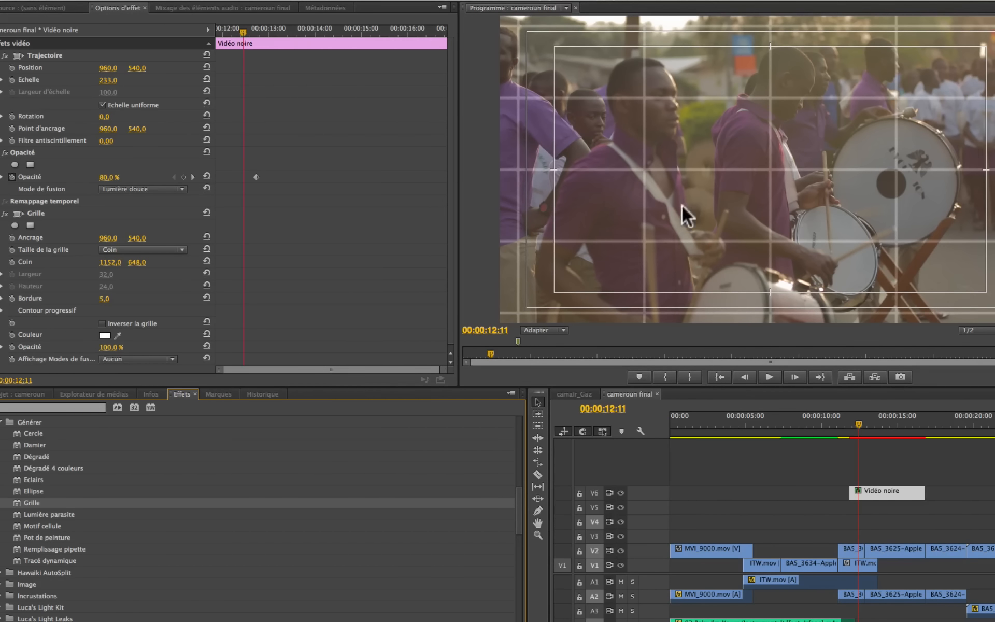
pyautogui.click(798, 424)
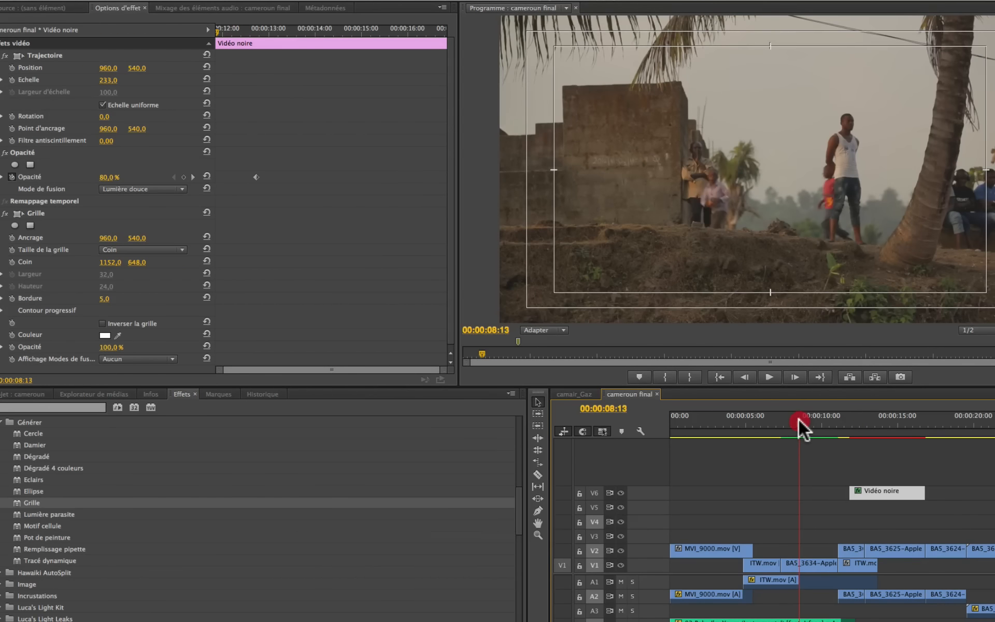
pyautogui.moveTo(892, 491); pyautogui.dragTo(824, 491)
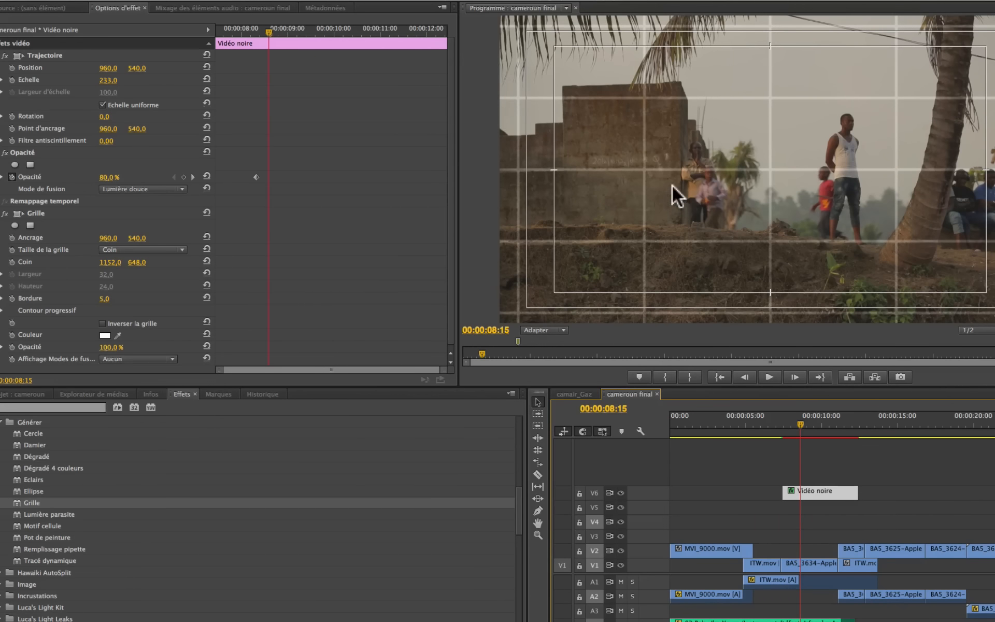
pyautogui.click(822, 493)
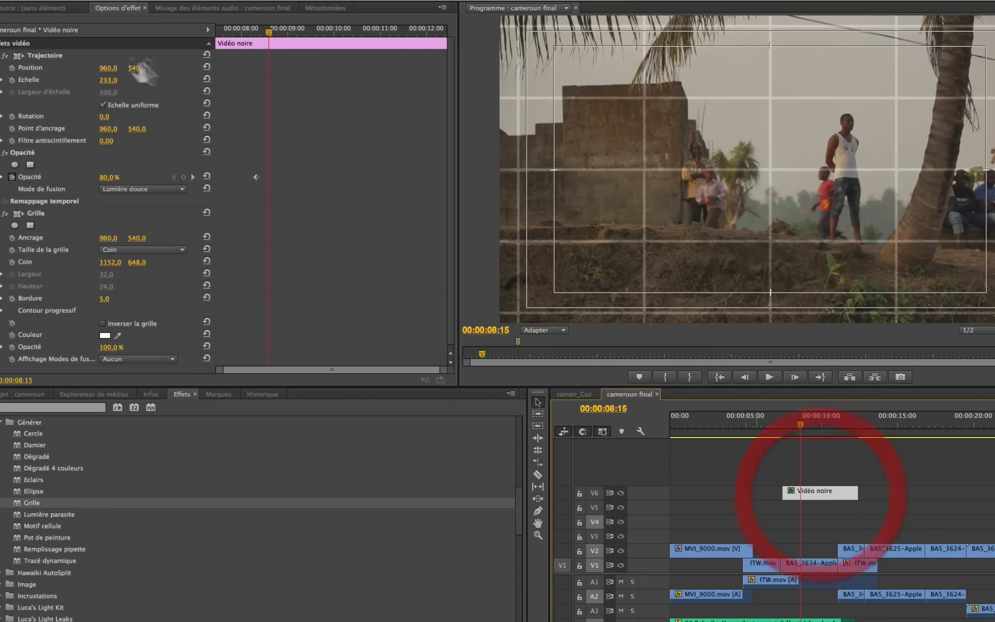
pyautogui.moveTo(106, 68); pyautogui.dragTo(1, 68)
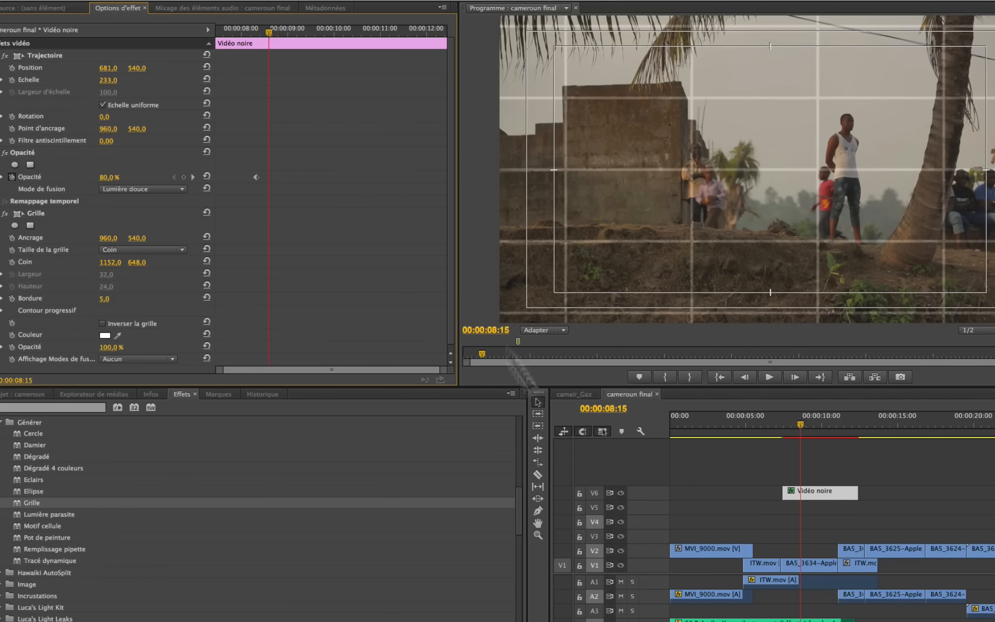
# - Straighten the BA5_3634 clip on V1 against the grid with a rotation of 2° and a scale of 102
pyautogui.click(812, 567)
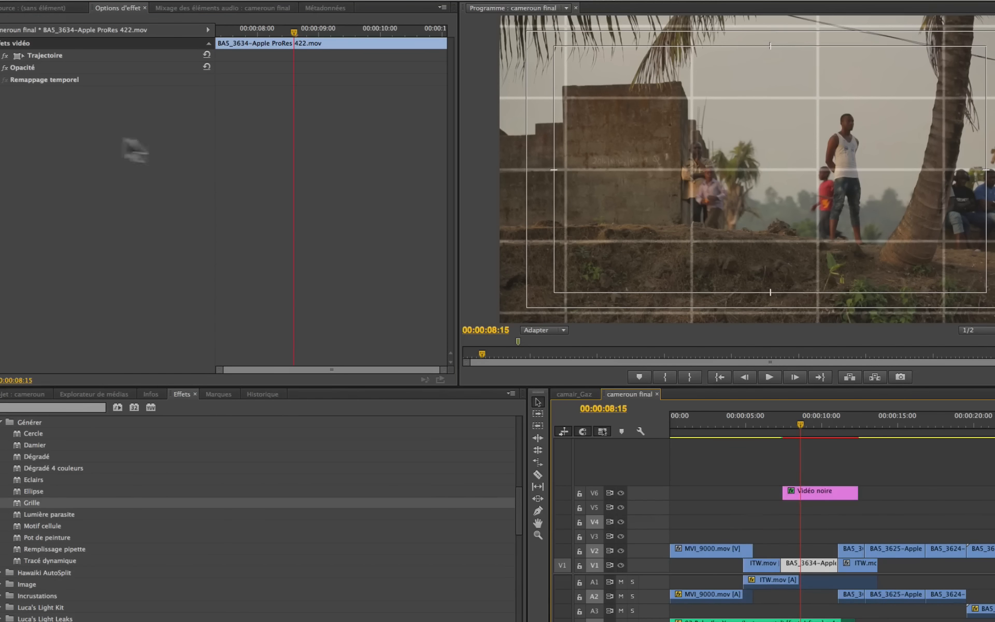
pyautogui.click(1, 55)
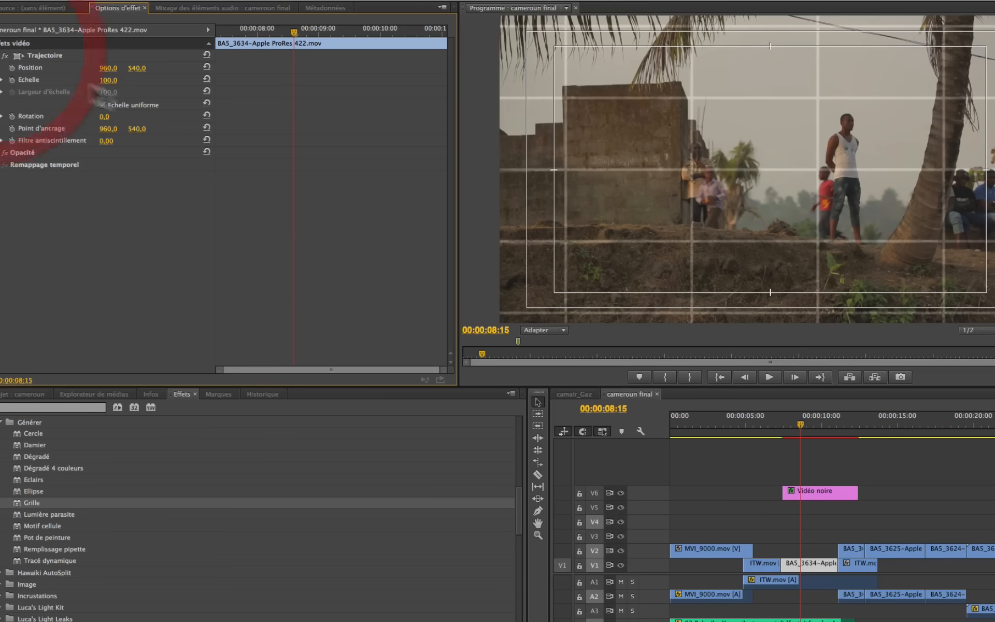
pyautogui.moveTo(105, 117); pyautogui.dragTo(107, 80)
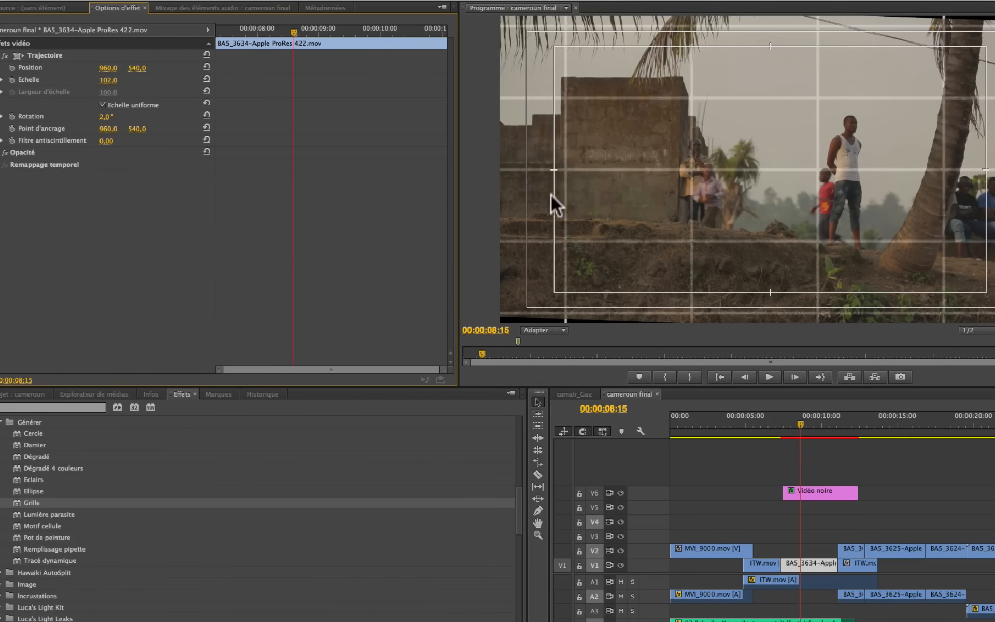
# - Enlarge the grid clip to a scale of 247 and the BA5_3634 clip to a scale of 107
pyautogui.click(800, 496)
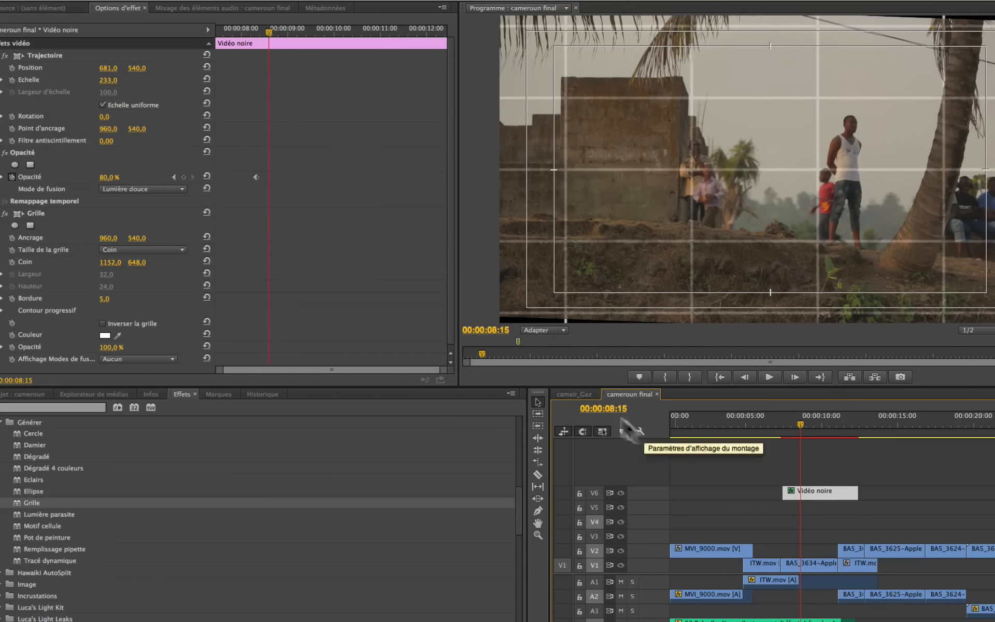
pyautogui.moveTo(97, 80); pyautogui.dragTo(120, 83)
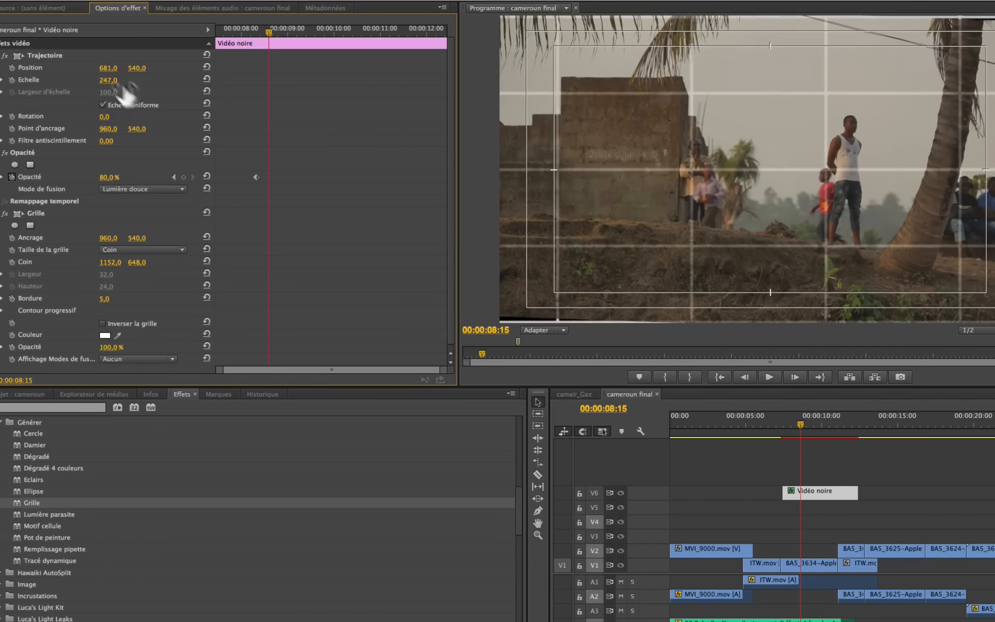
pyautogui.click(801, 564)
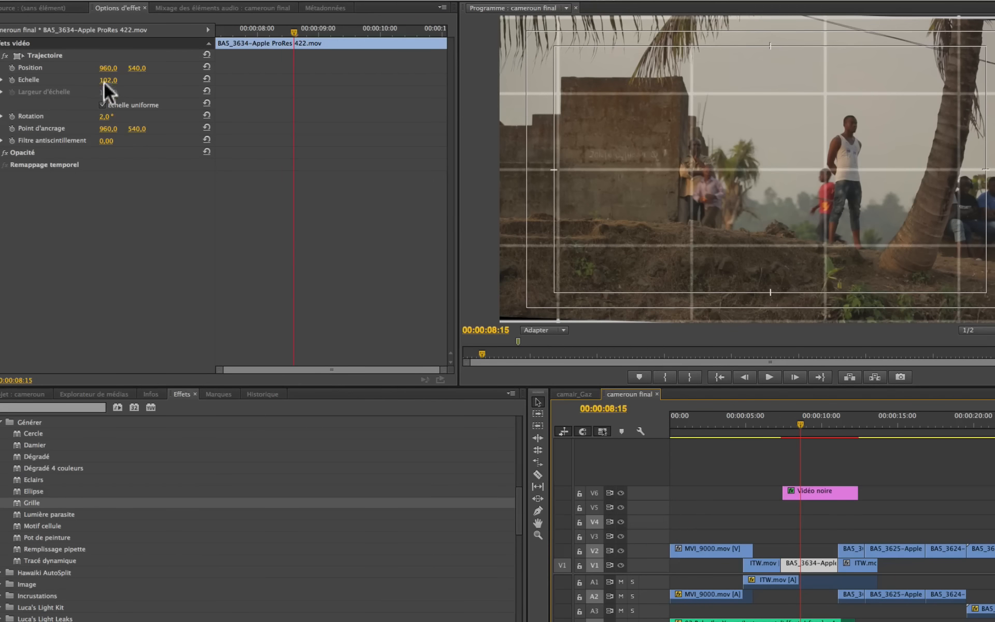
pyautogui.moveTo(106, 82); pyautogui.dragTo(110, 82)
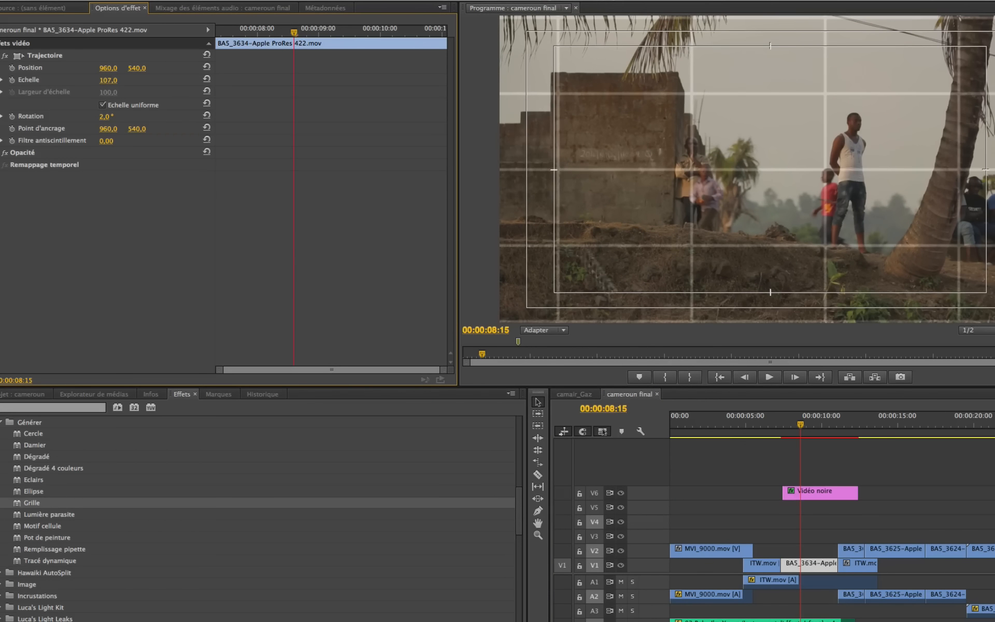
# - Replace the grid clip with a new Vidéo noire on V6 starting with the drummers' clip, and put the playhead at 00:00:13:08
pyautogui.click(825, 495)
pyautogui.press('Delete')
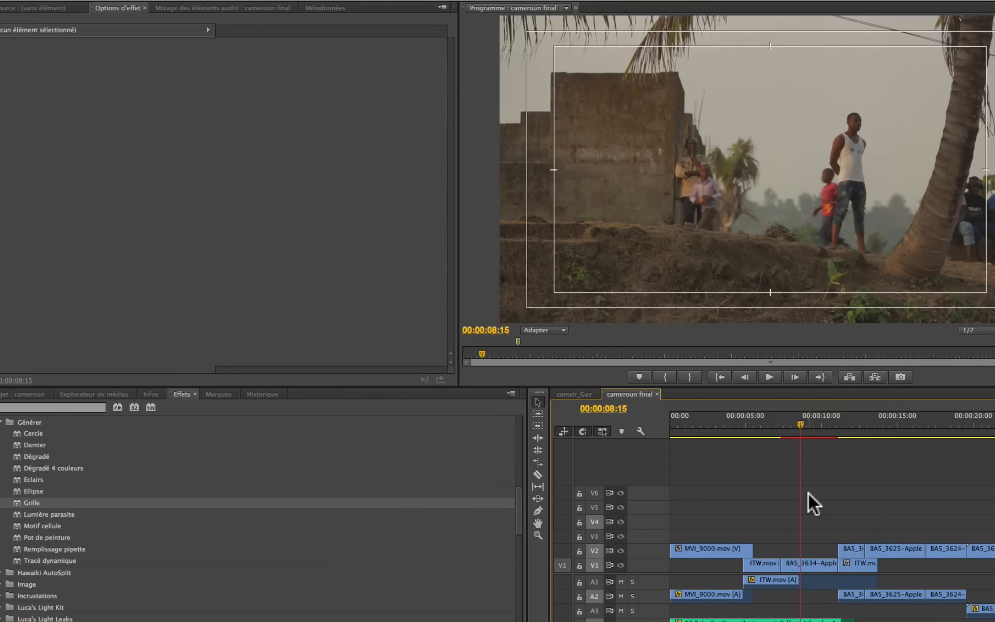
pyautogui.click(17, 392)
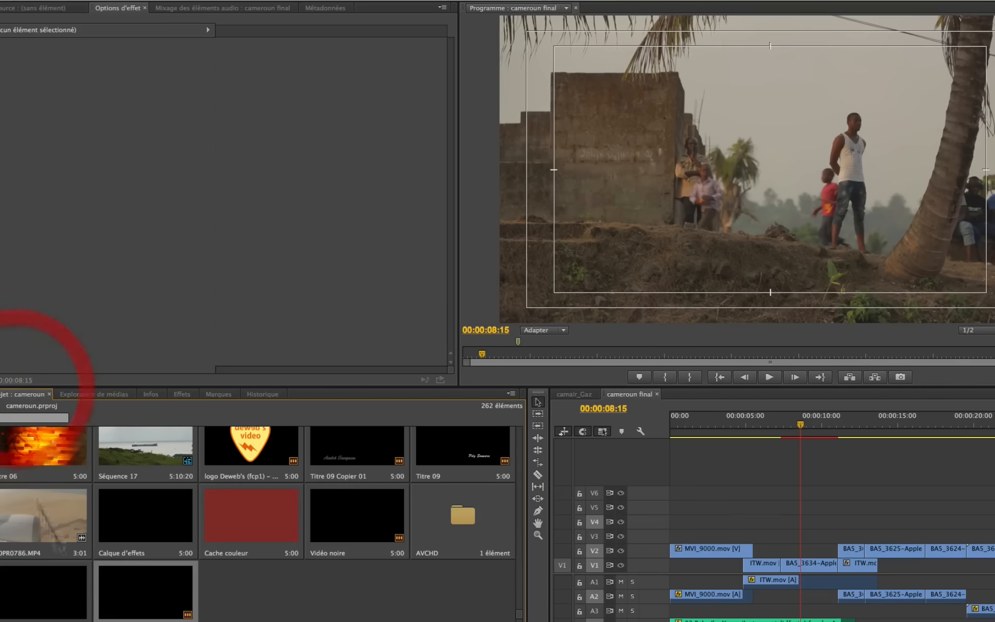
pyautogui.moveTo(133, 599); pyautogui.dragTo(845, 499)
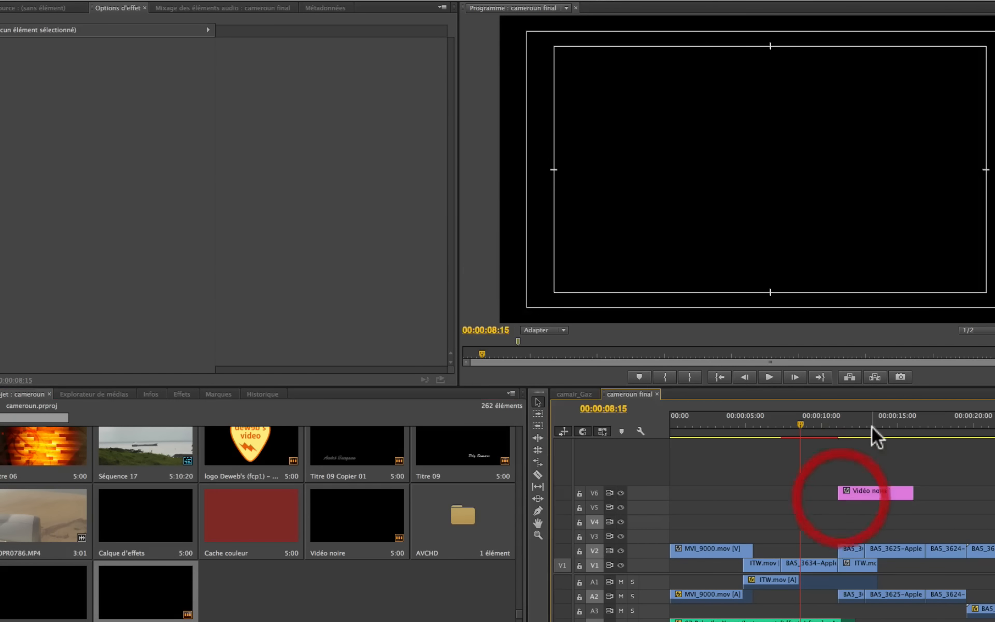
pyautogui.click(871, 425)
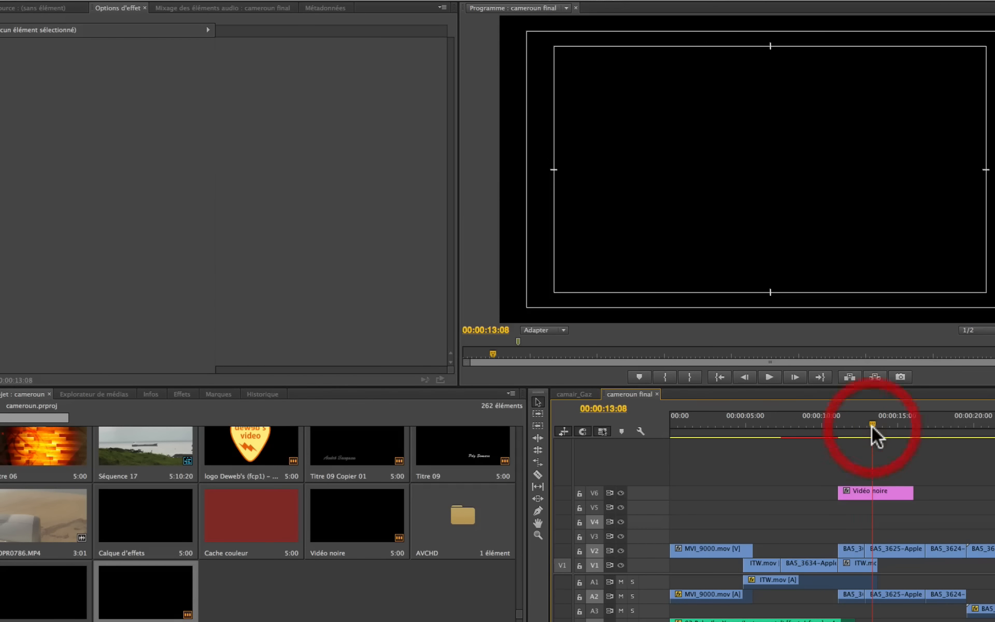
# - Apply the Lumière parasite effect to the new Vidéo noire clip and set the light source centre's horizontal value to 636
pyautogui.click(174, 395)
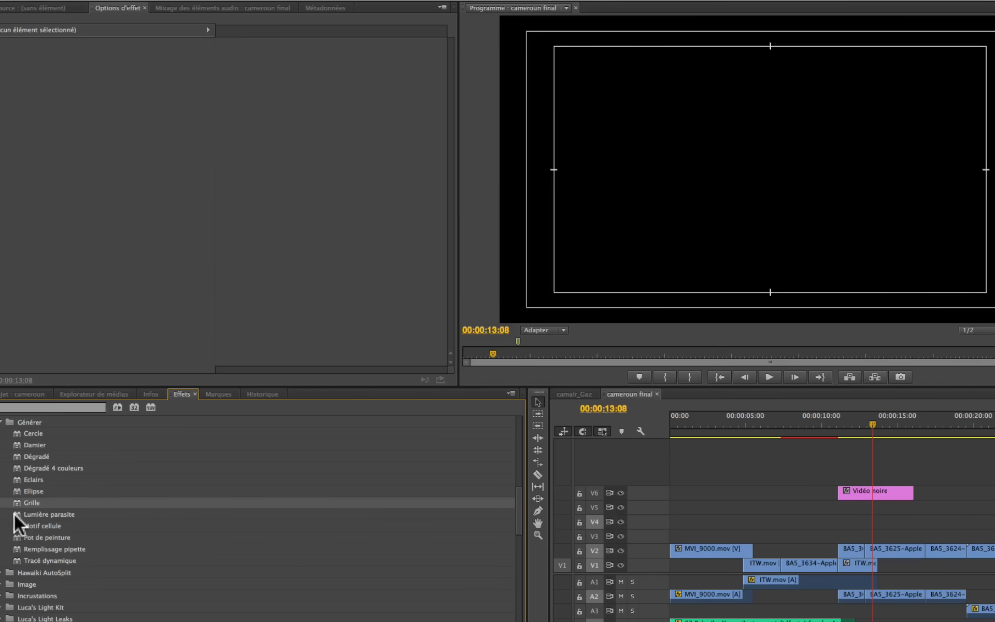
pyautogui.moveTo(14, 514); pyautogui.dragTo(864, 495)
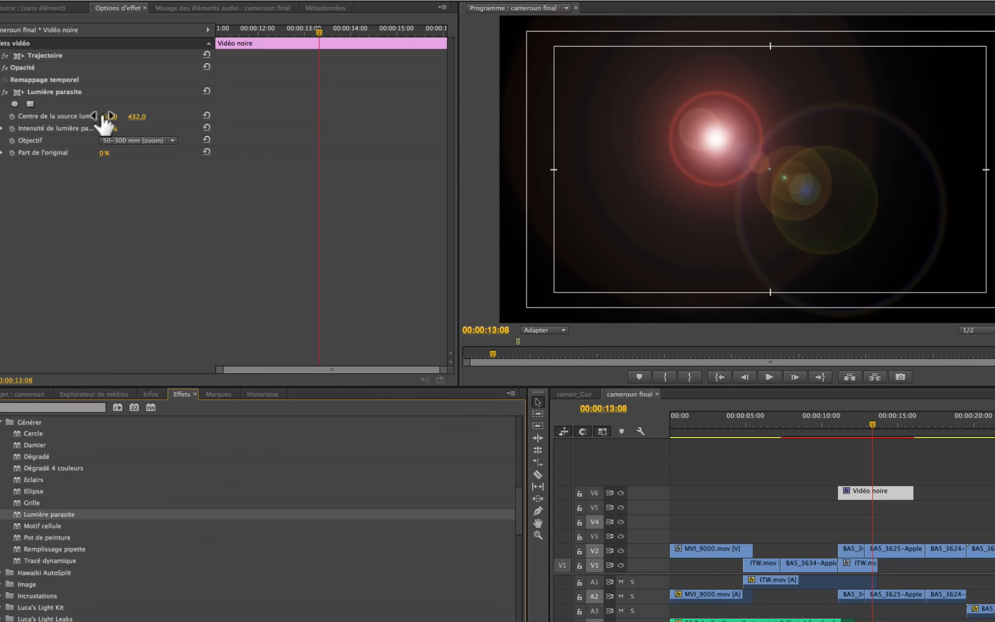
pyautogui.moveTo(106, 119); pyautogui.dragTo(65, 119)
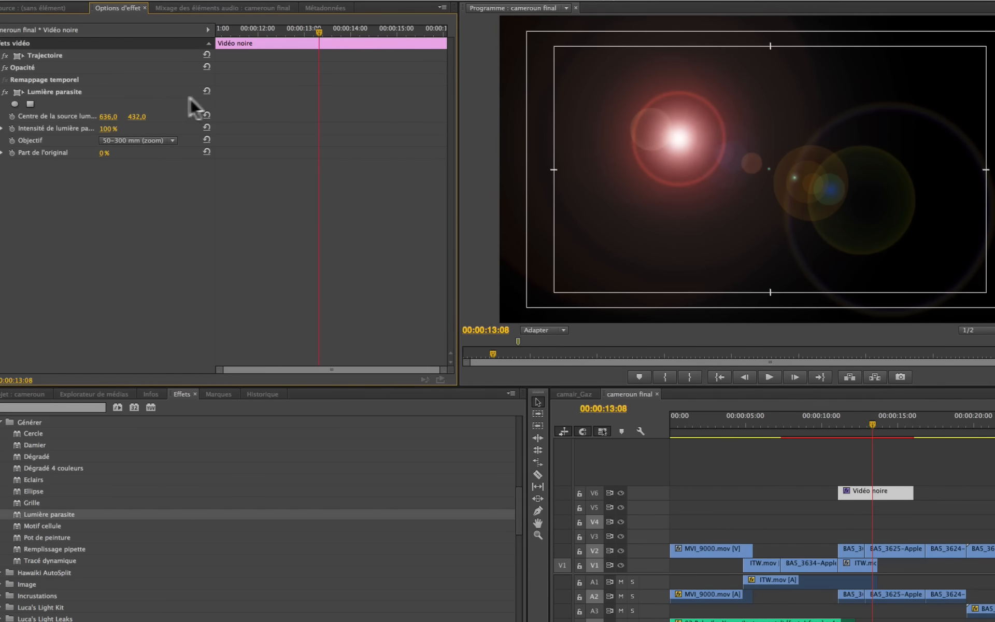
# - Set the lens flare clip's blend mode to Ecran and put the playhead at 00:00:10:18
pyautogui.click(2, 68)
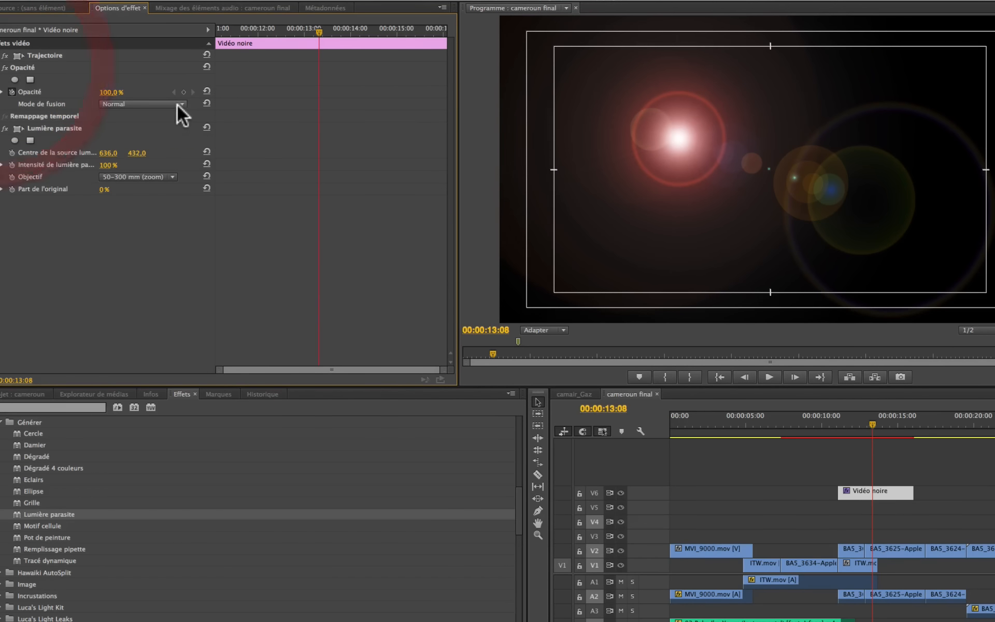
pyautogui.click(178, 105)
pyautogui.click(169, 213)
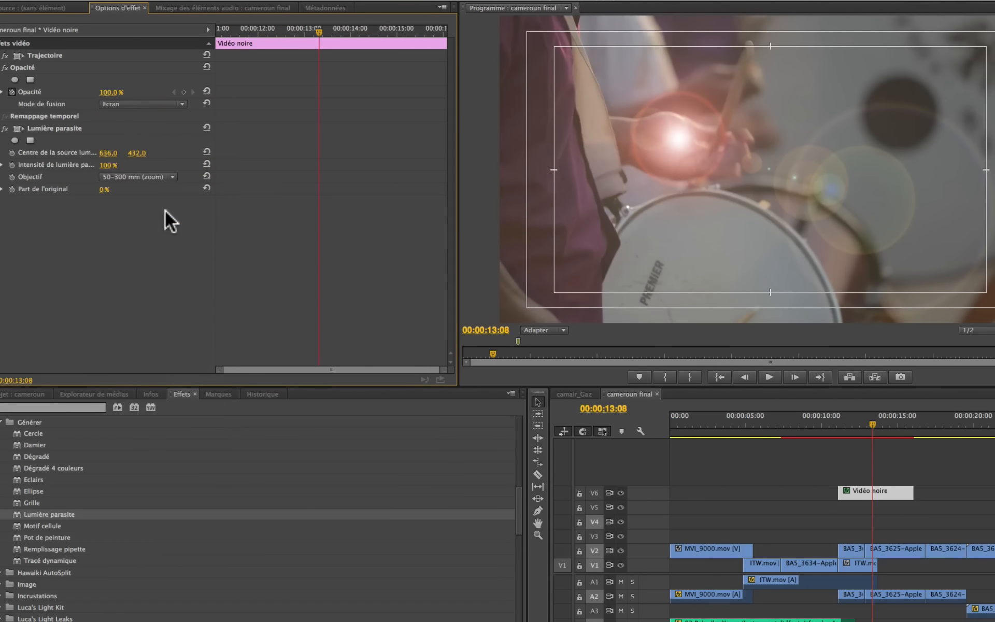
pyautogui.click(832, 420)
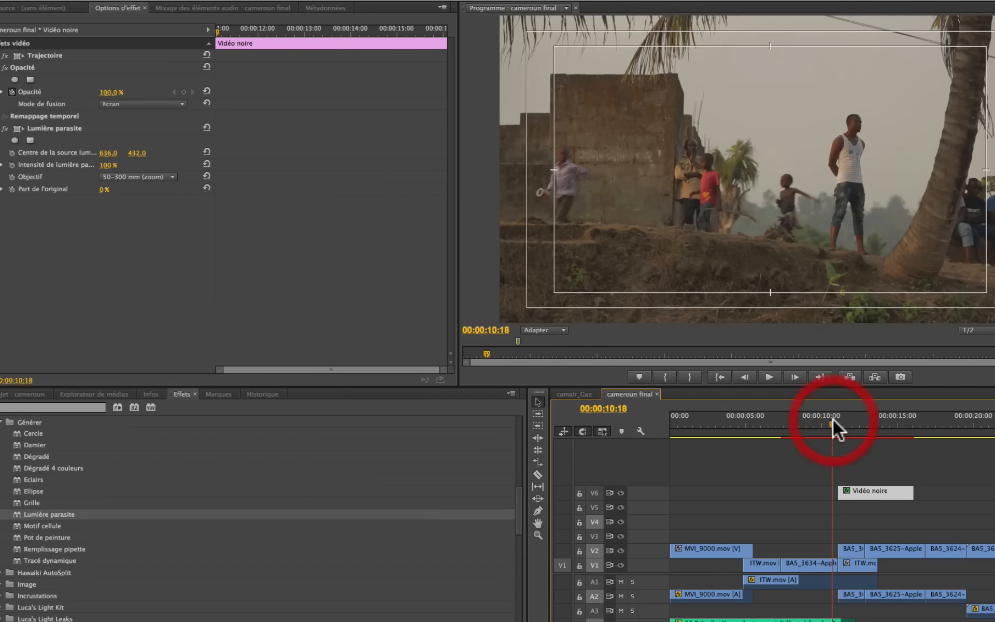
# - Play to 00:00:12:00 and set the lens flare clip's position to 529,6 by 292,3 and its scale to 106,8
pyautogui.press('space')
pyautogui.press('space')
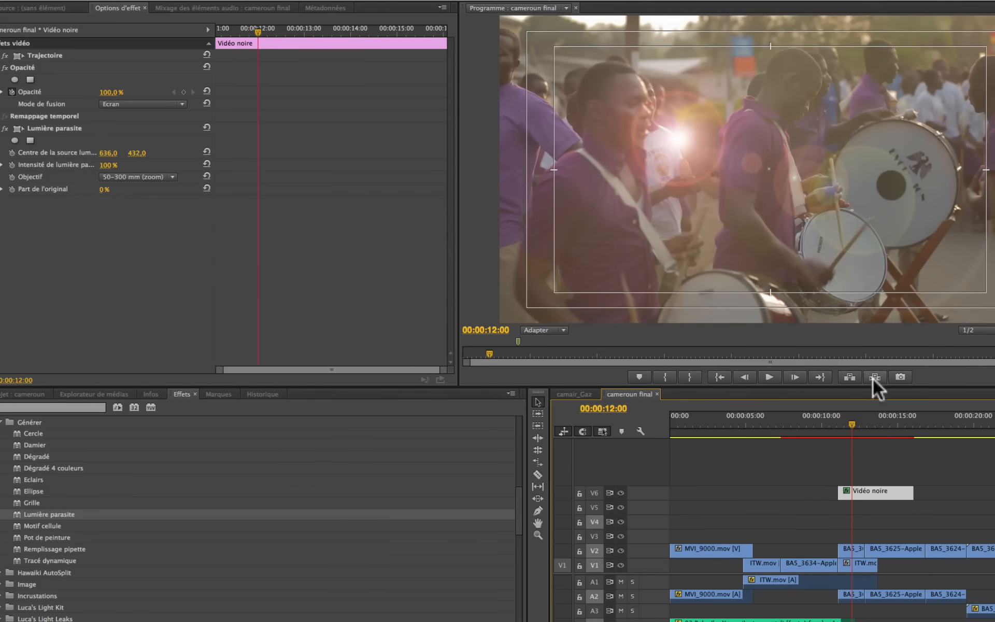
pyautogui.click(2, 56)
pyautogui.moveTo(109, 67); pyautogui.dragTo(45, 49)
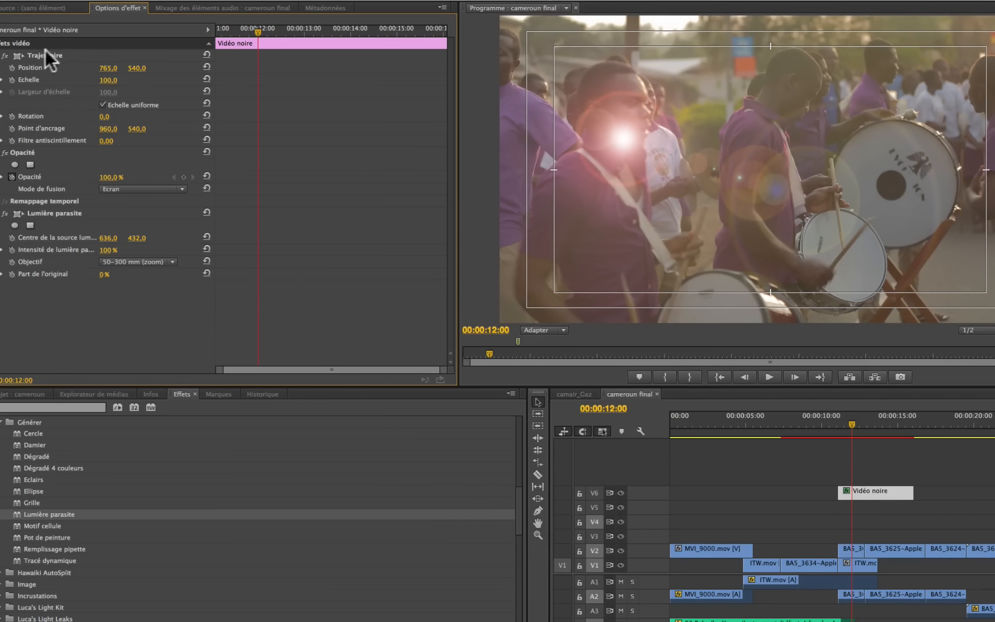
pyautogui.click(11, 54)
pyautogui.moveTo(697, 173); pyautogui.dragTo(642, 110)
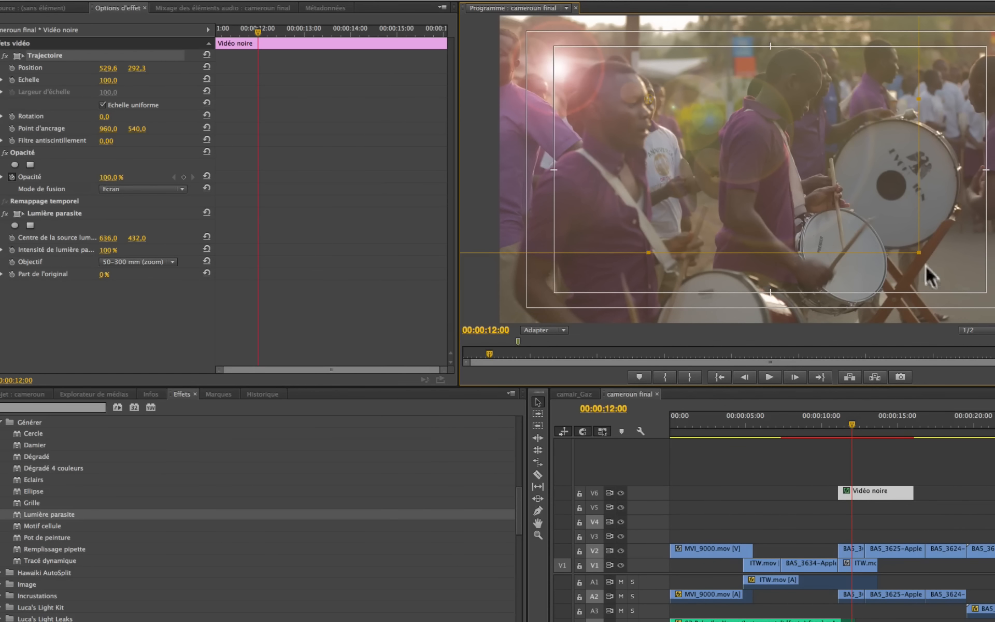
pyautogui.moveTo(918, 252); pyautogui.dragTo(971, 263)
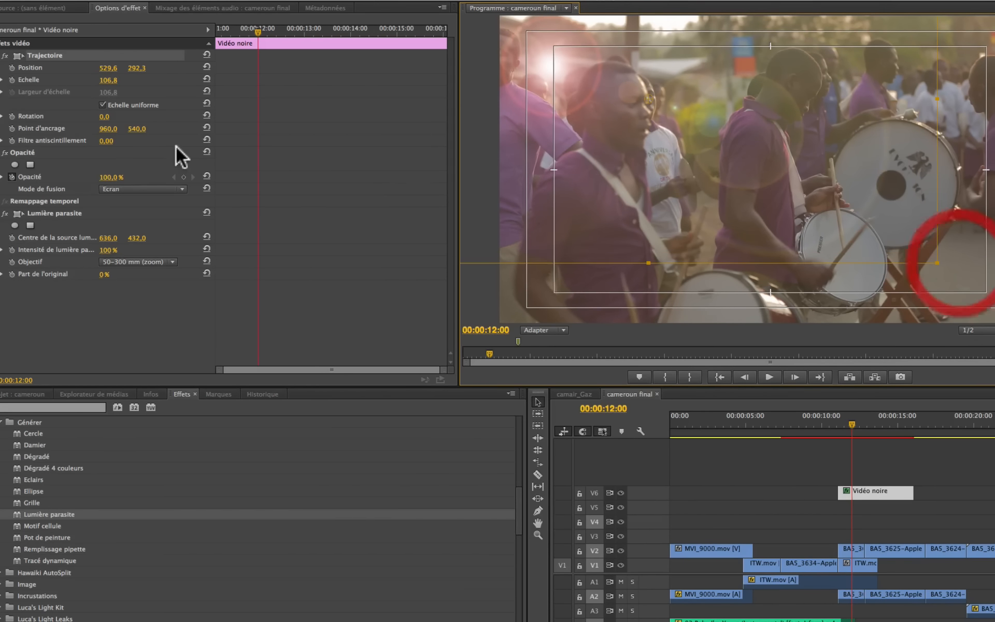
# - Set the lens flare's intensity to 83 %, try the 35 mm normal lens before choosing 105 mm normal, and set the centre's horizontal value to 624
pyautogui.moveTo(106, 250)
pyautogui.mouseDown()
pyautogui.moveTo(92, 250)
pyautogui.moveTo(107, 250)
pyautogui.mouseUp()
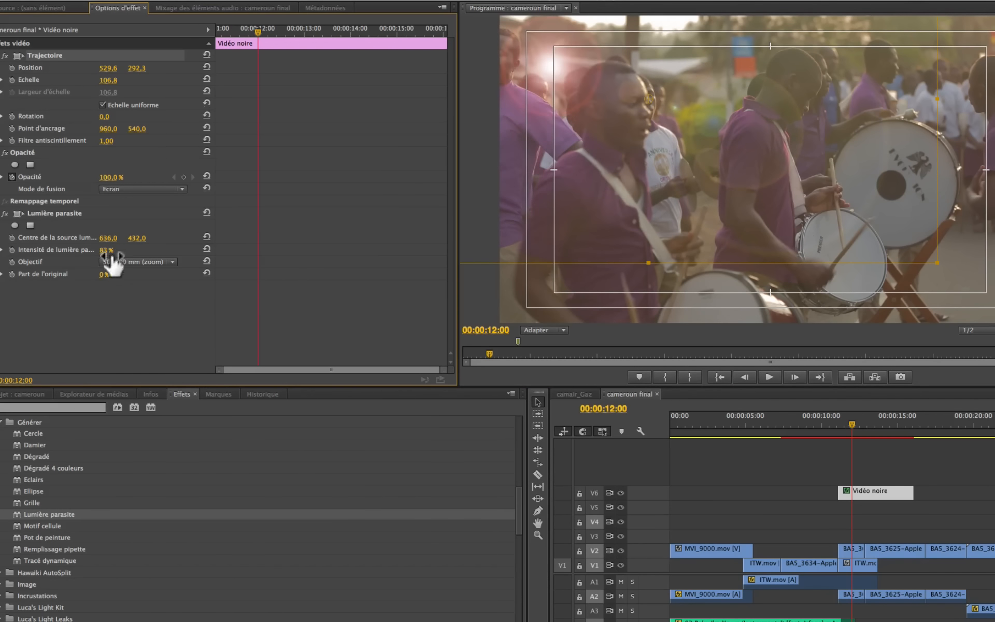
pyautogui.click(170, 261)
pyautogui.click(155, 282)
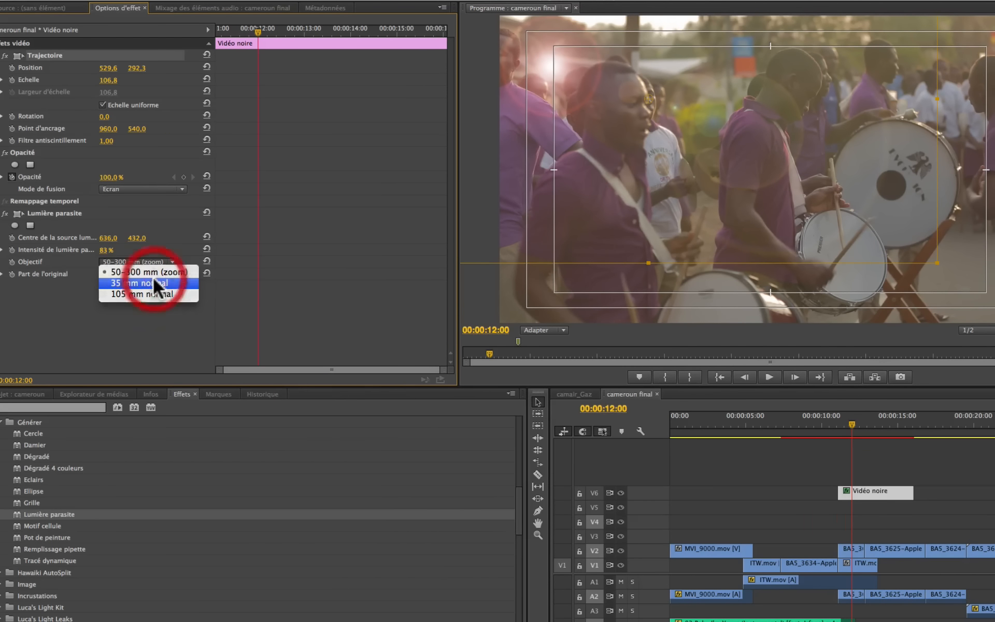
pyautogui.click(169, 262)
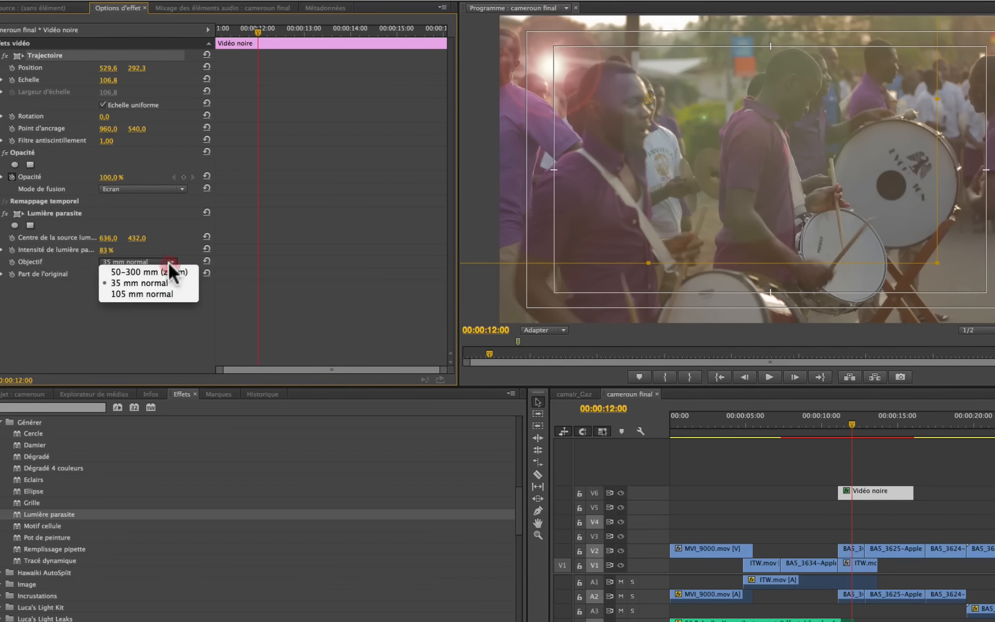
pyautogui.click(154, 290)
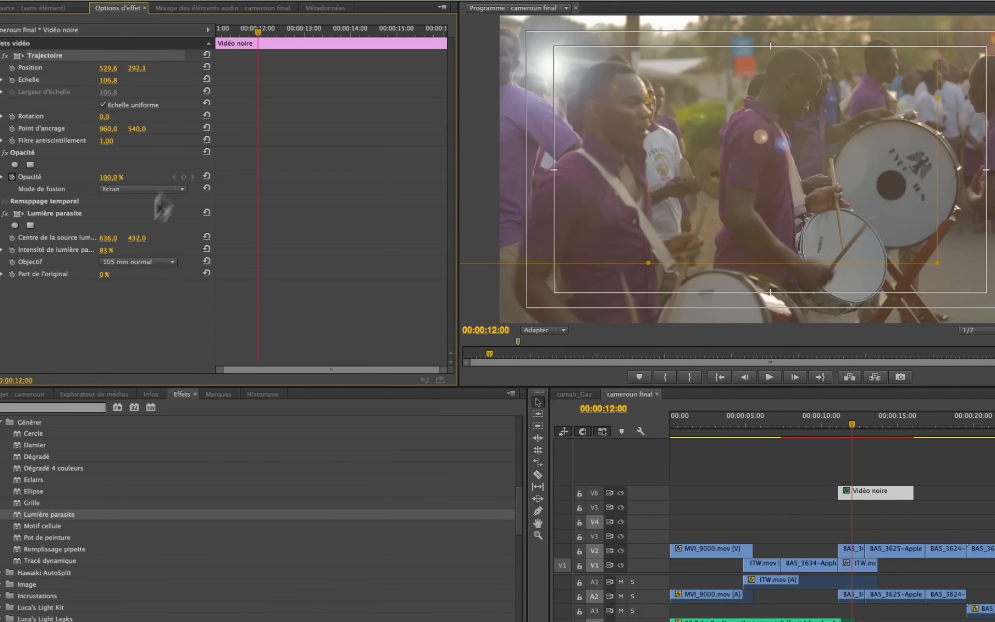
pyautogui.moveTo(109, 239); pyautogui.dragTo(104, 239)
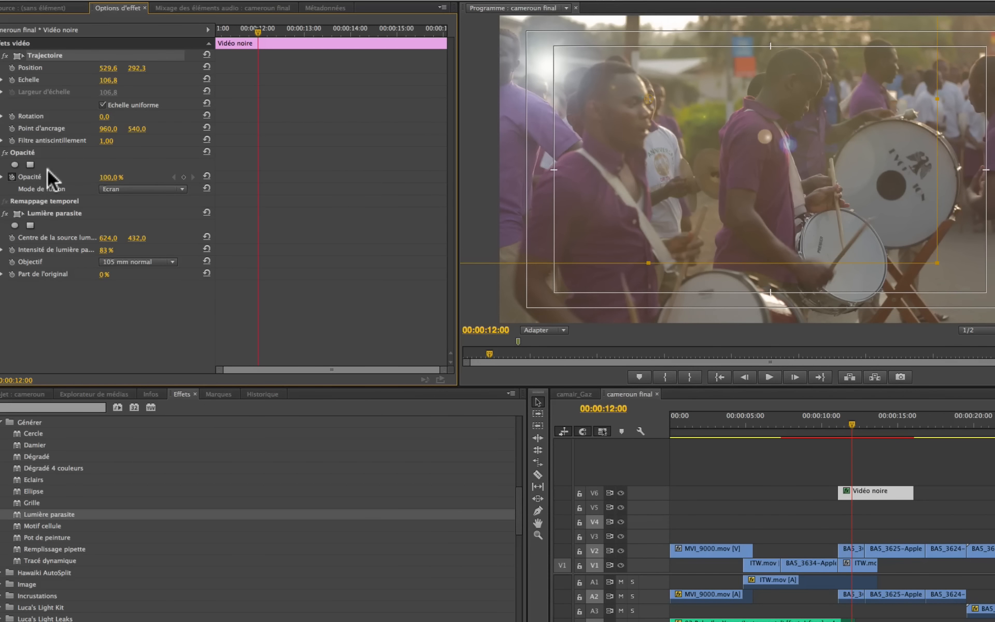
# - Delete the Lumière parasite effect from the Vidéo noire clip on V6
pyautogui.click(49, 211)
pyautogui.press('Delete')
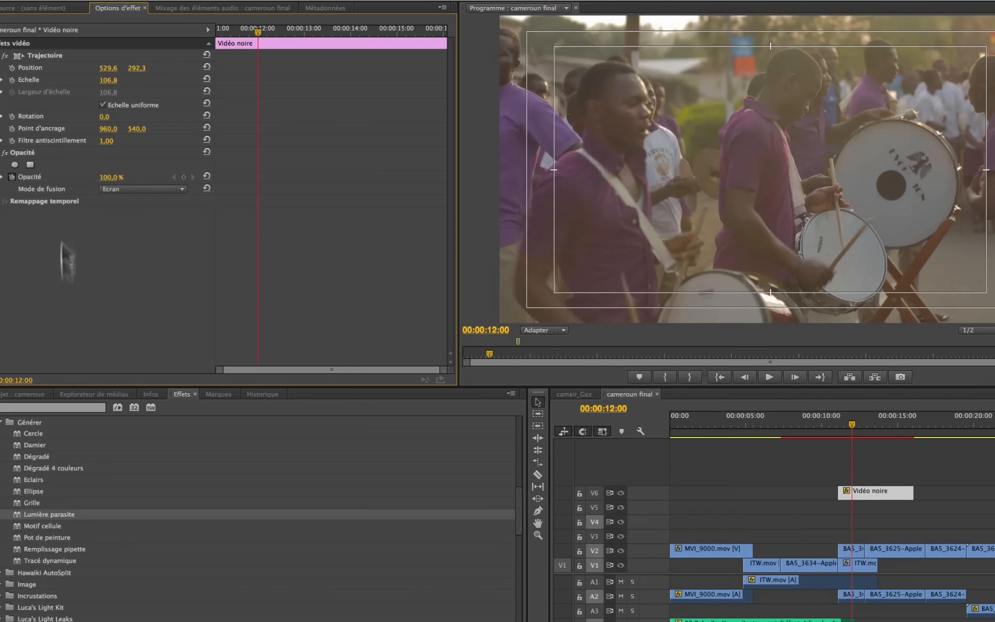